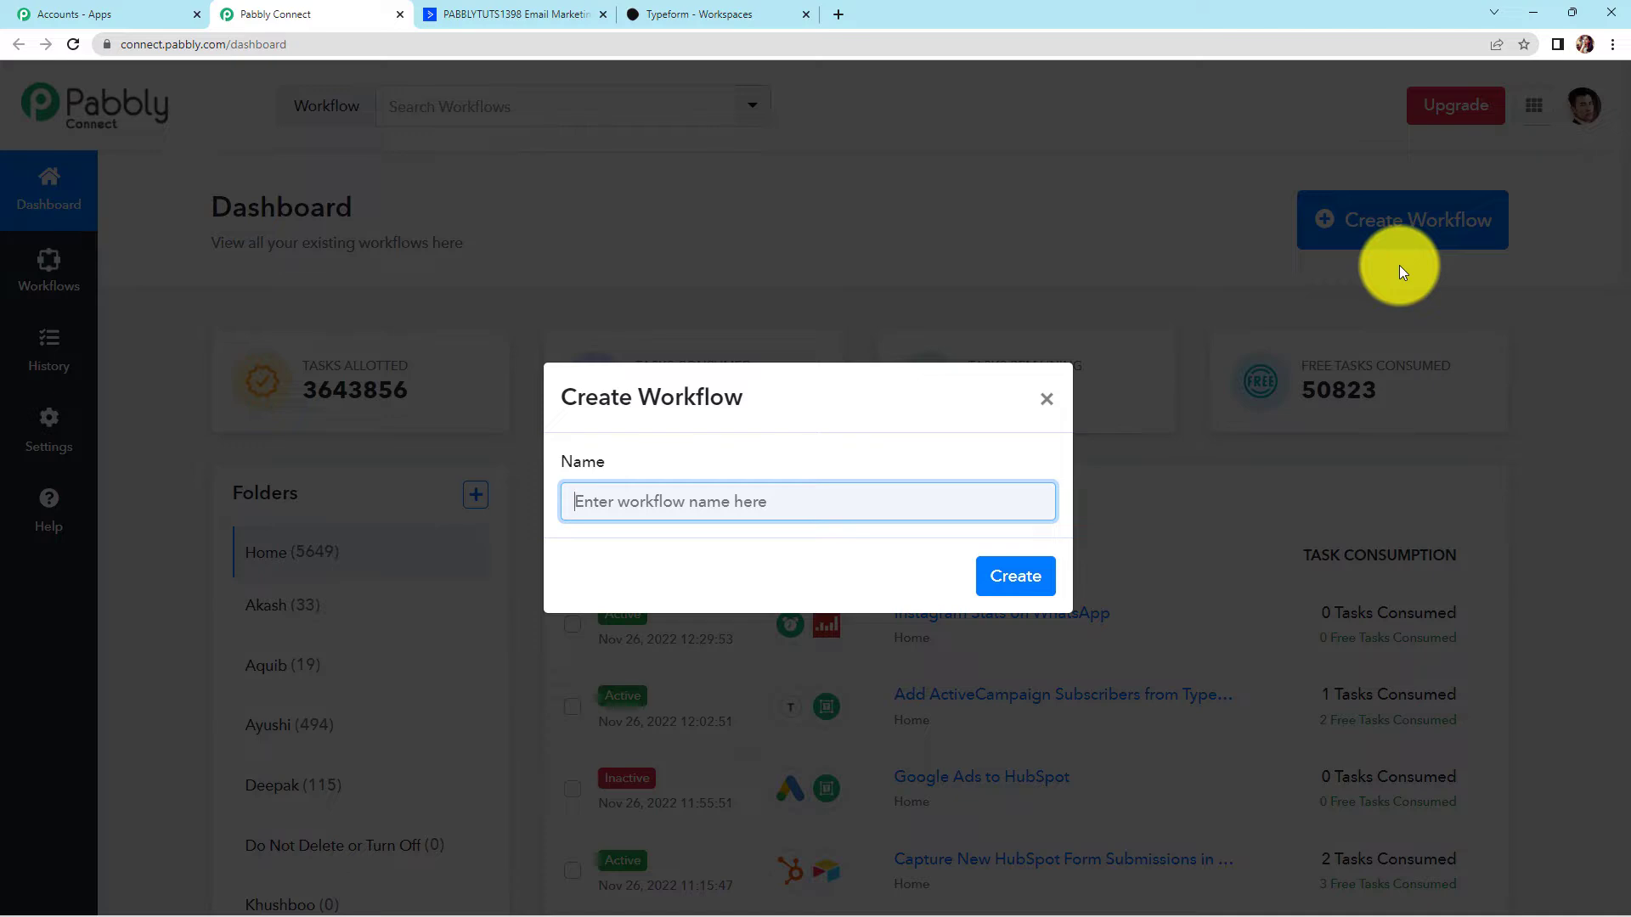
Create a workflow named 'Add ActiveCampaign Subscribers from Typeform Form Entries'
type("Add ActiveCampaign Subscribers from Typeform Form Entries")
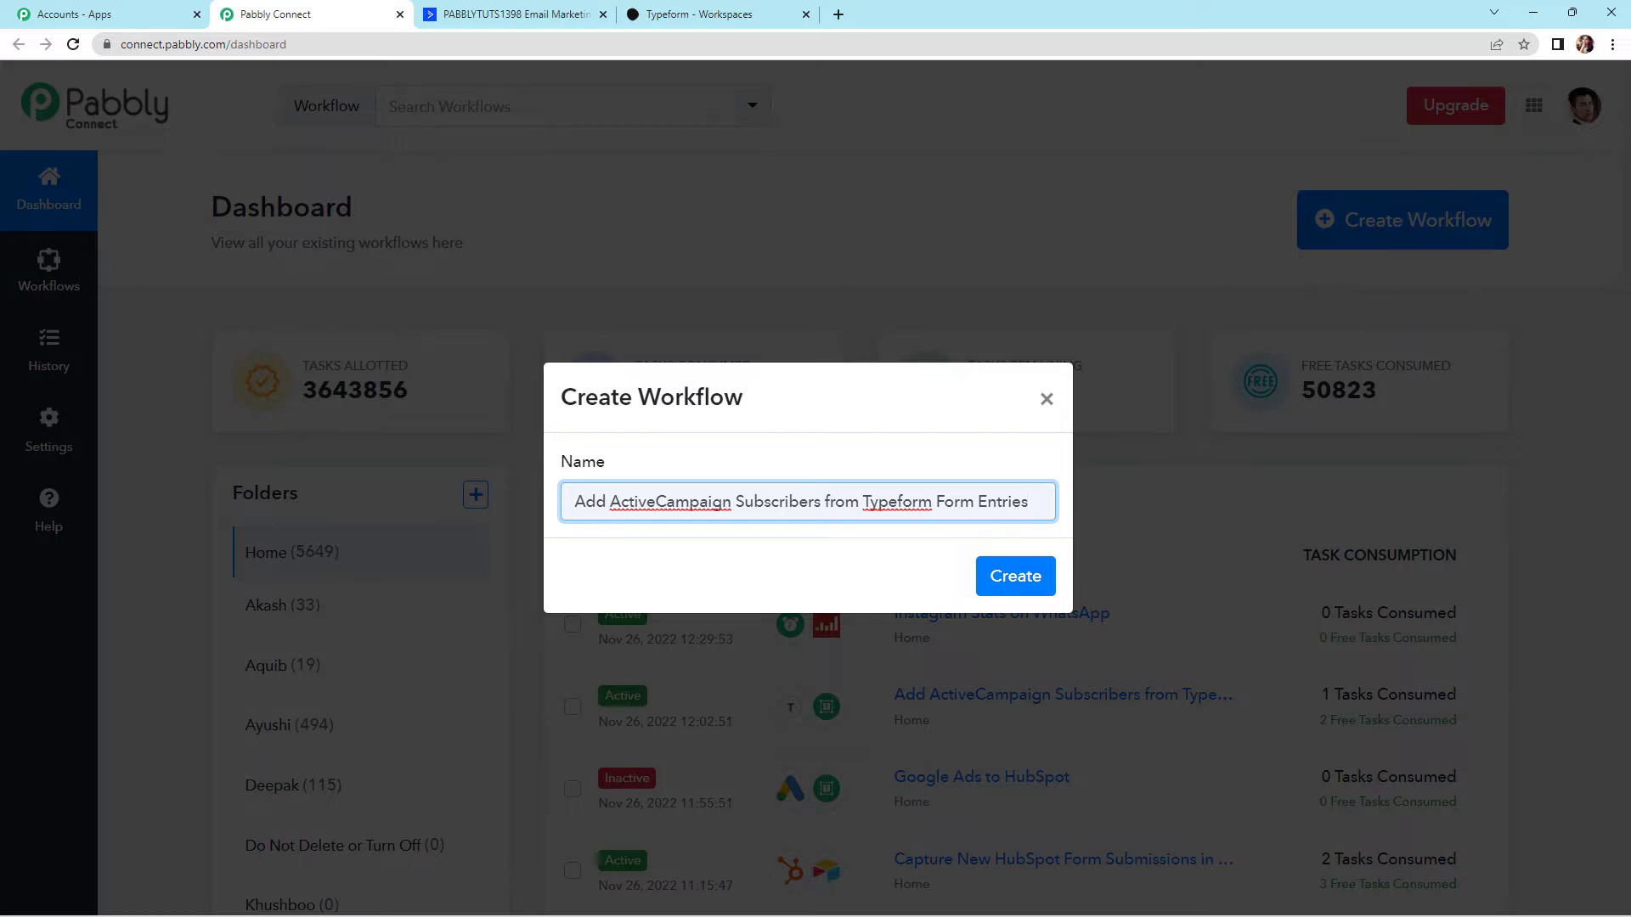
left_click(1017, 586)
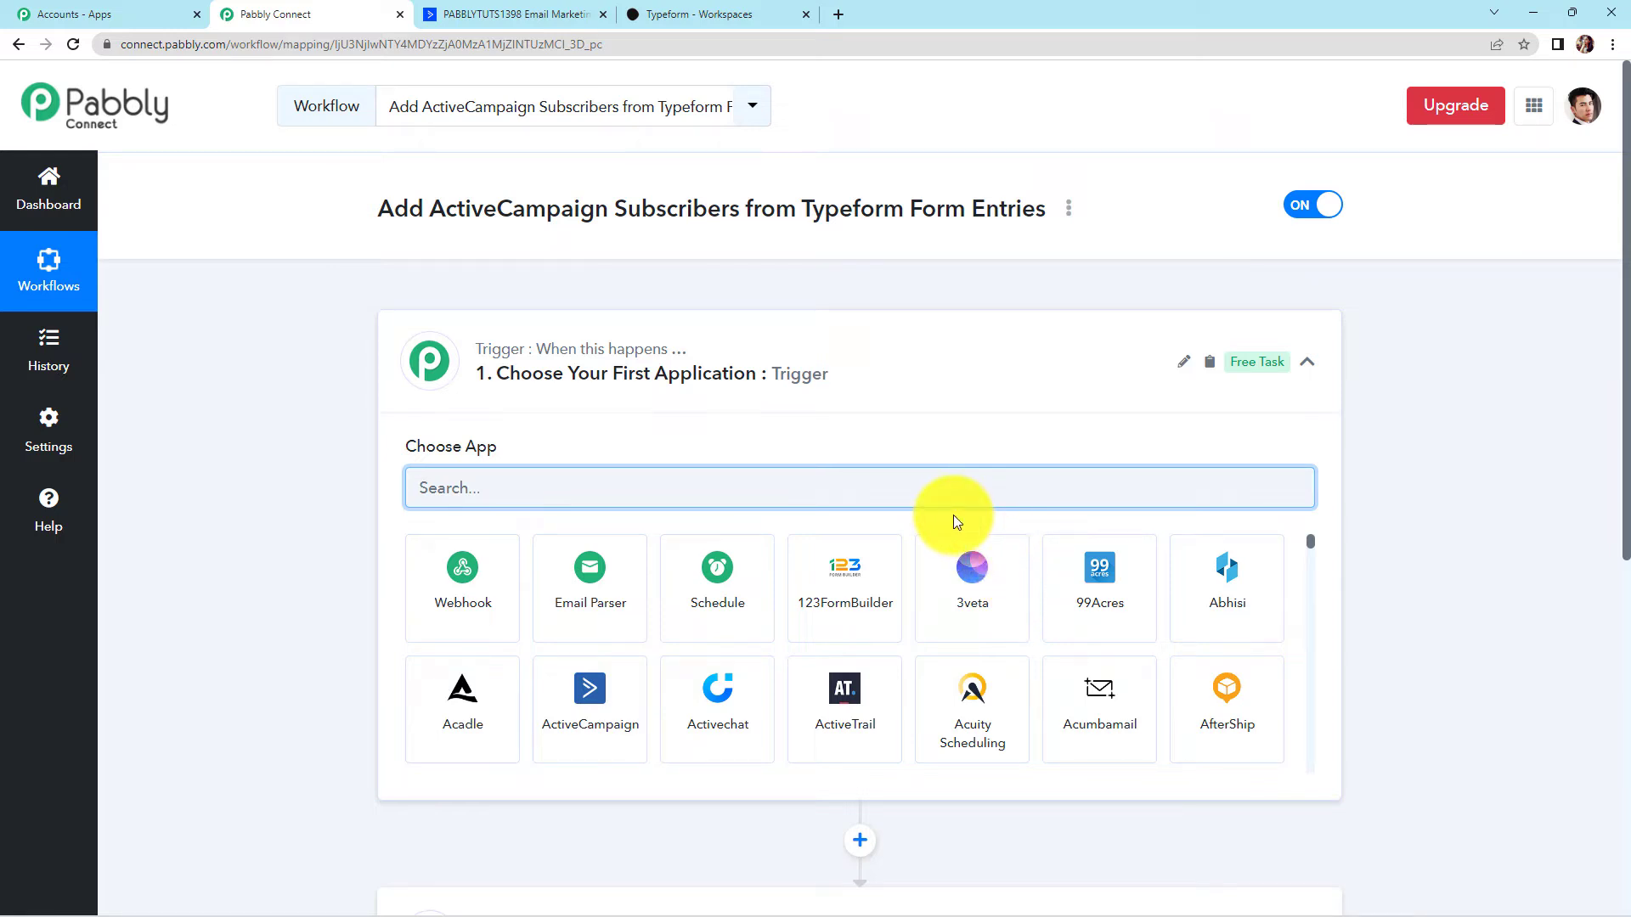
scroll(789, 424, "down", 4)
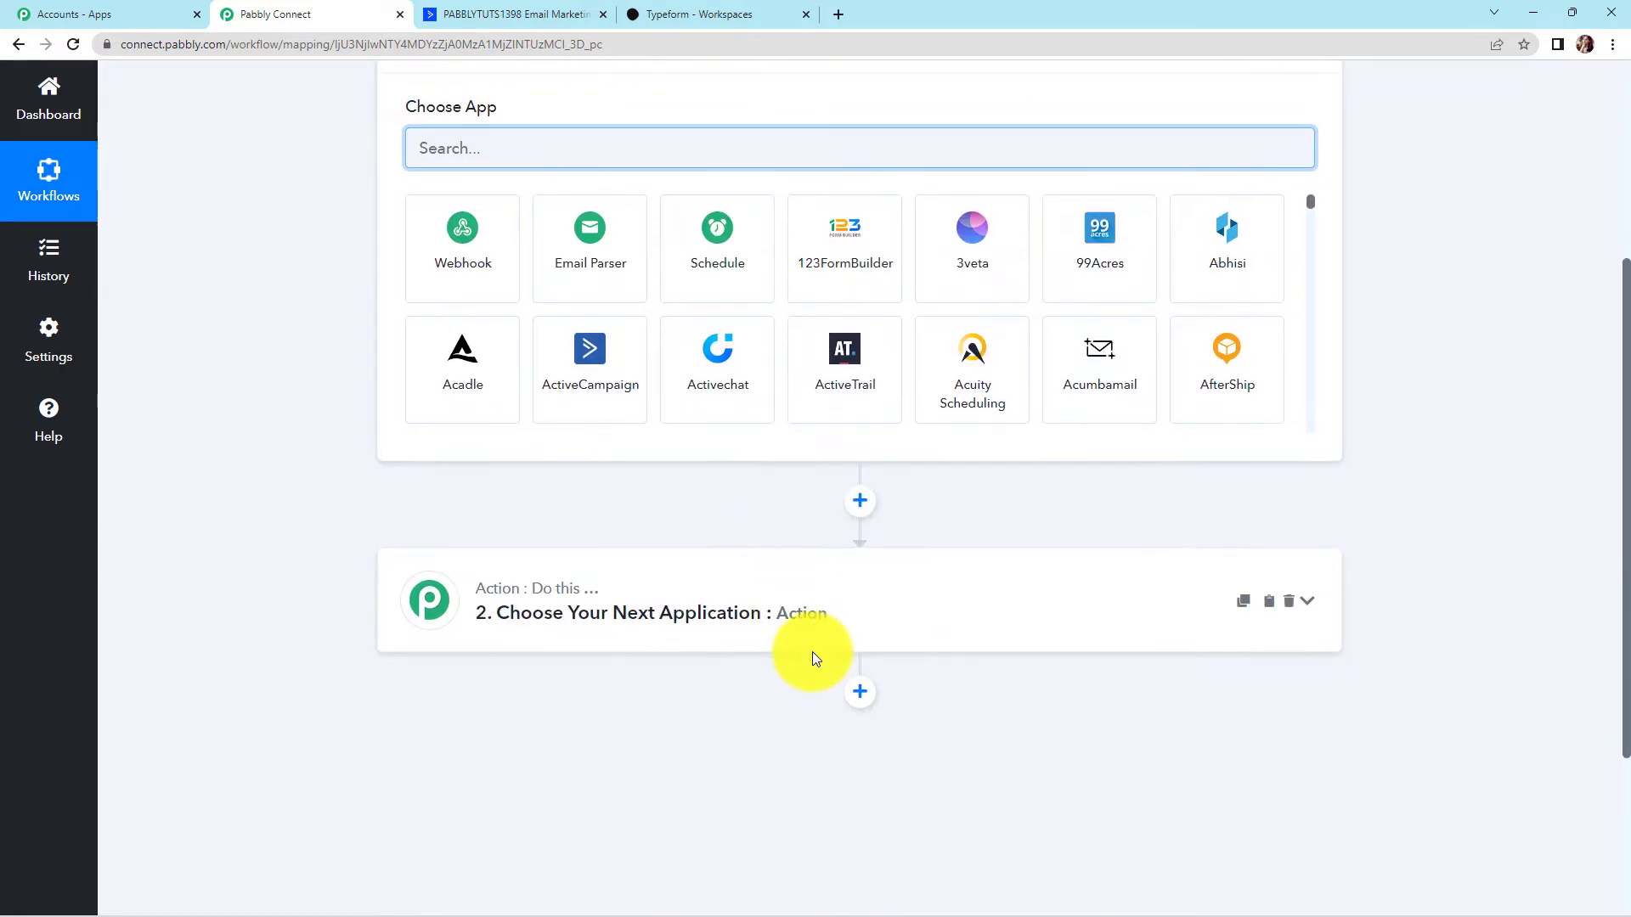
scroll(813, 651, "up", 2)
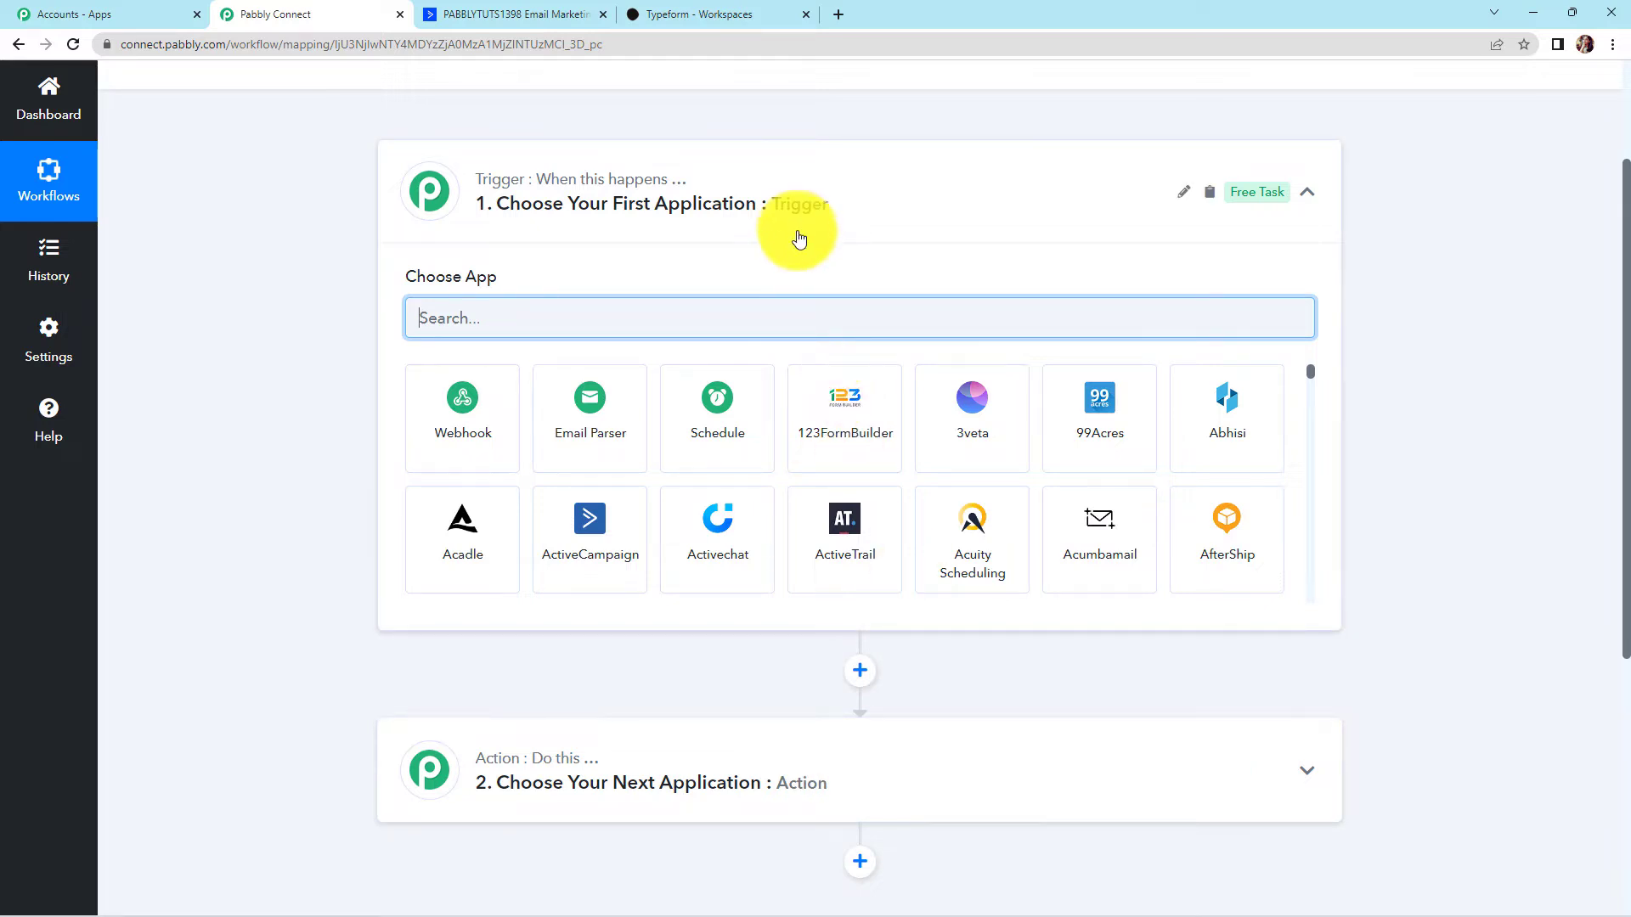
mouse_move(577, 764)
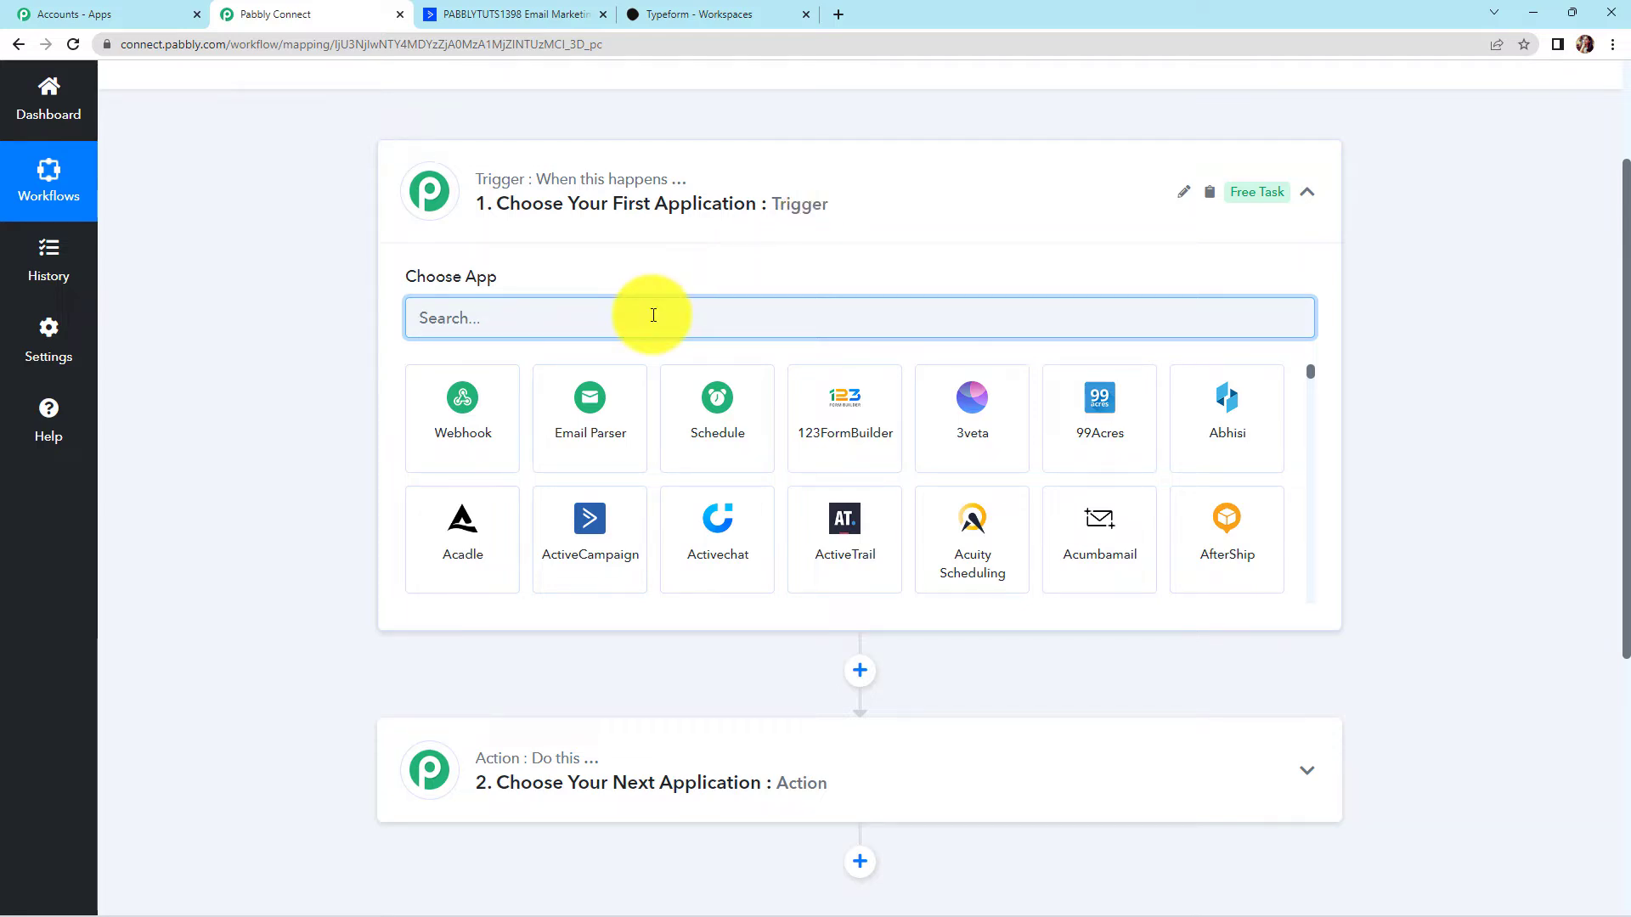
Set the trigger to Typeform's New Entry event and begin connecting a Typeform account
type("typefor")
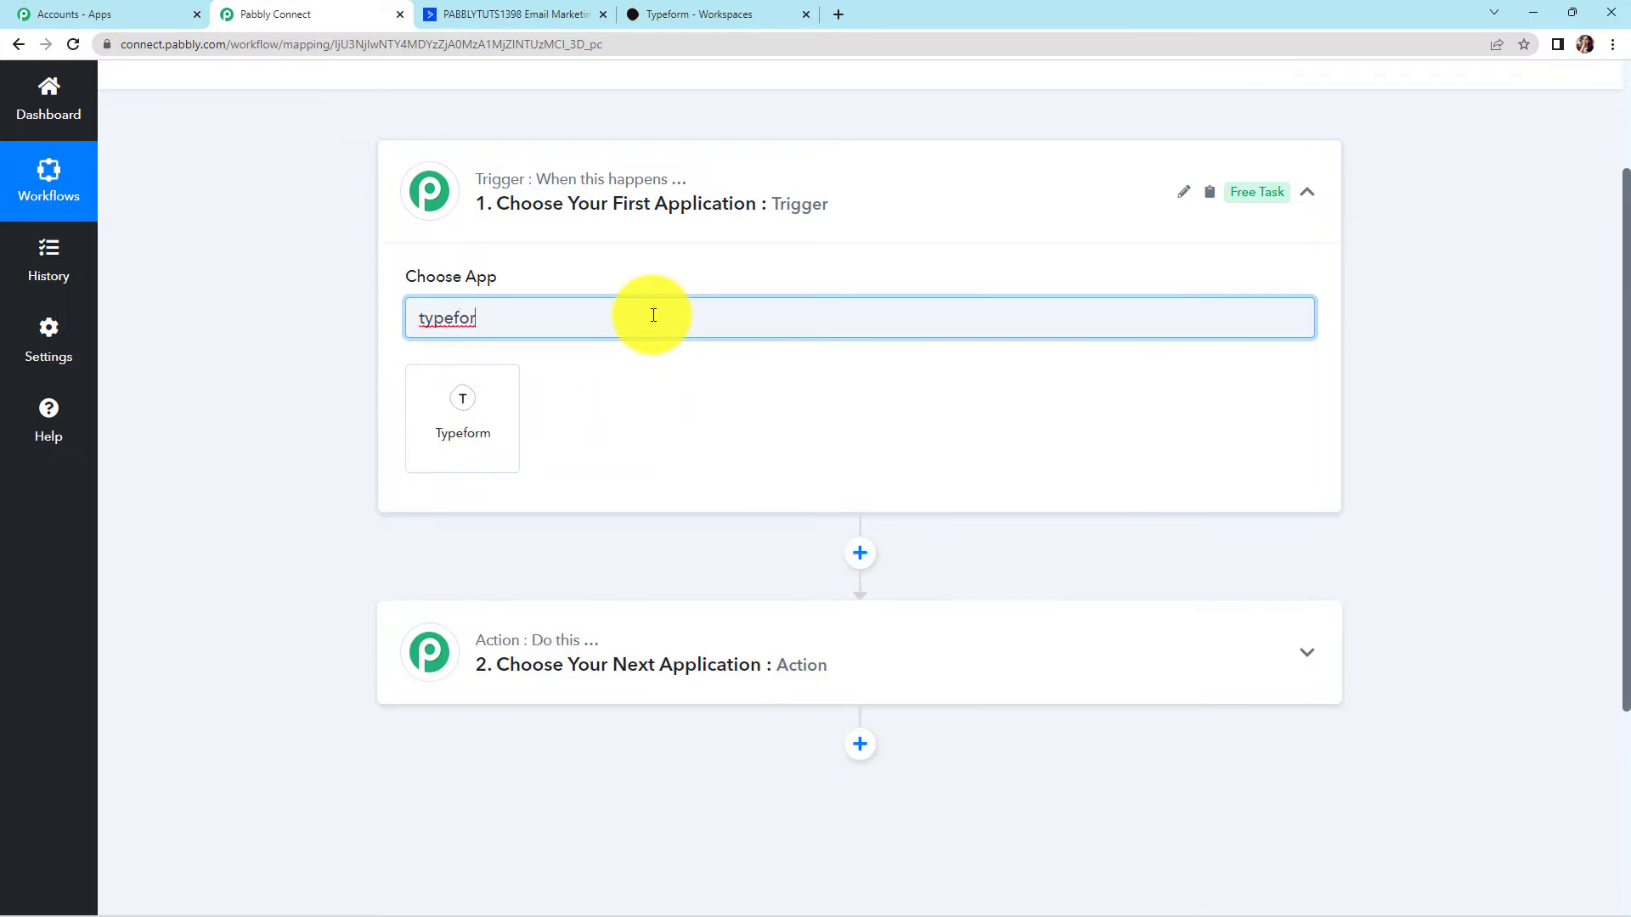
left_click(510, 399)
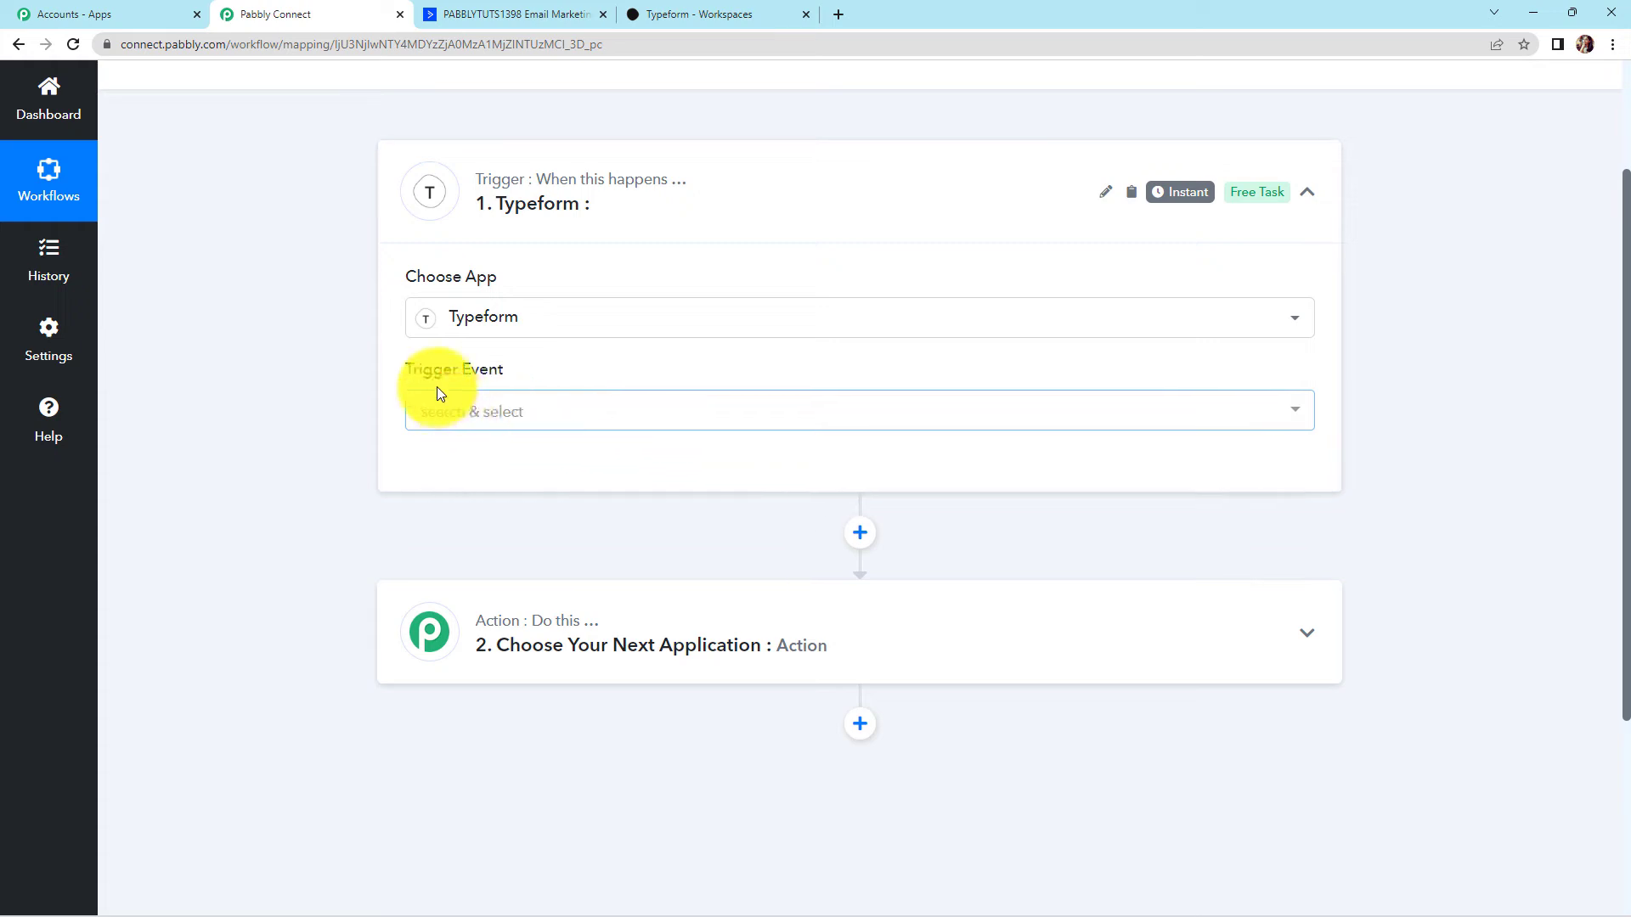
mouse_move(493, 377)
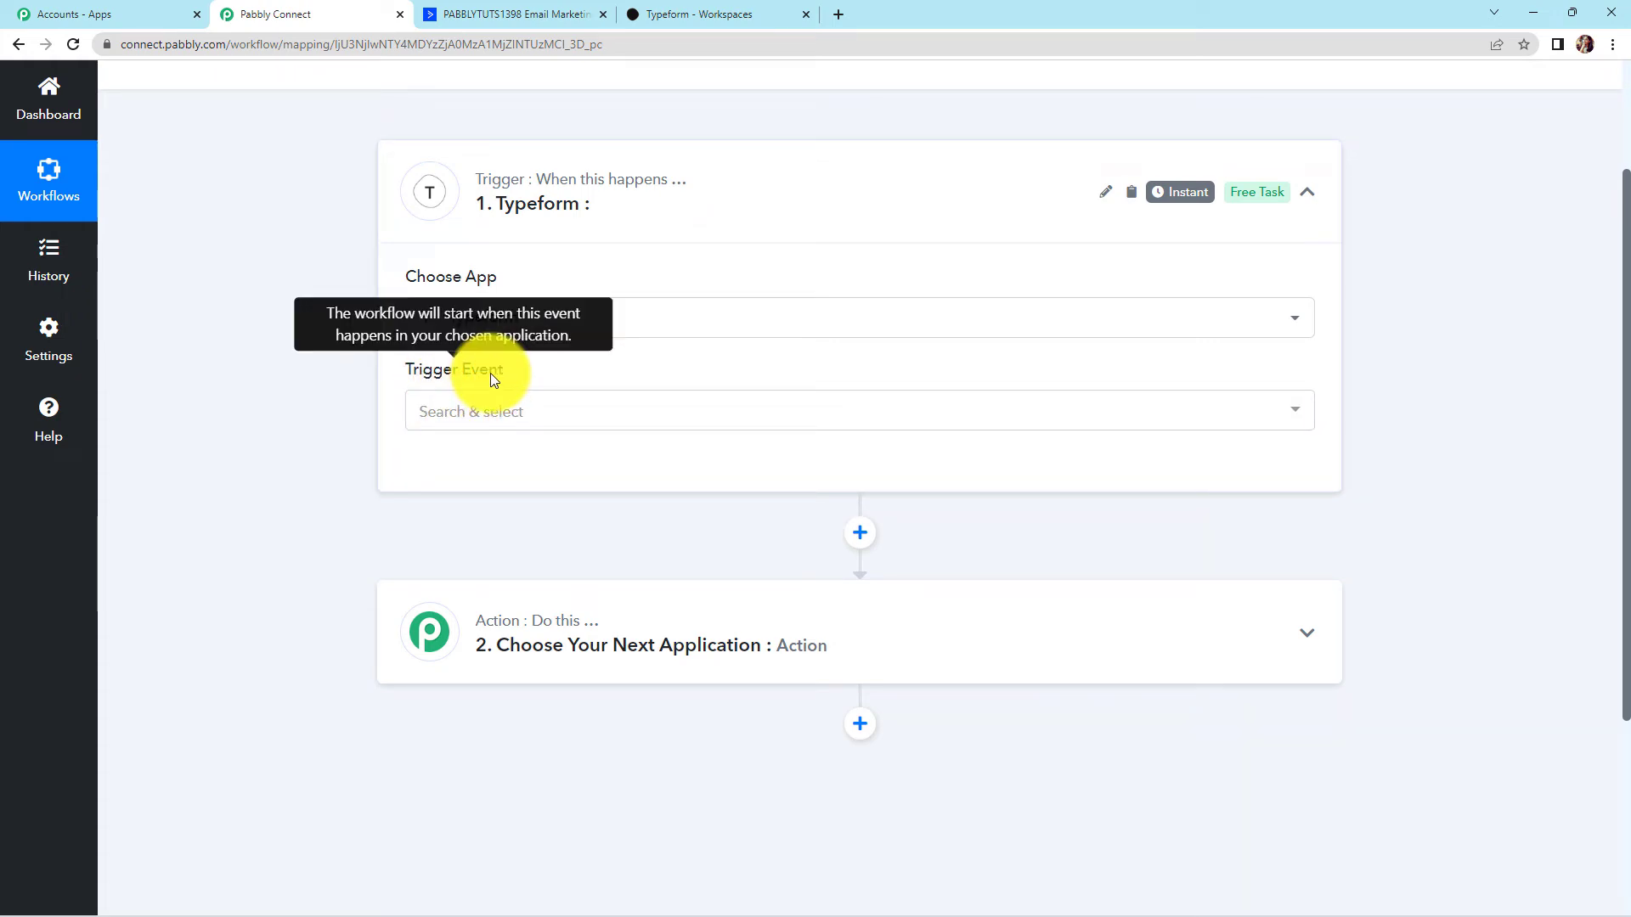
left_click(457, 411)
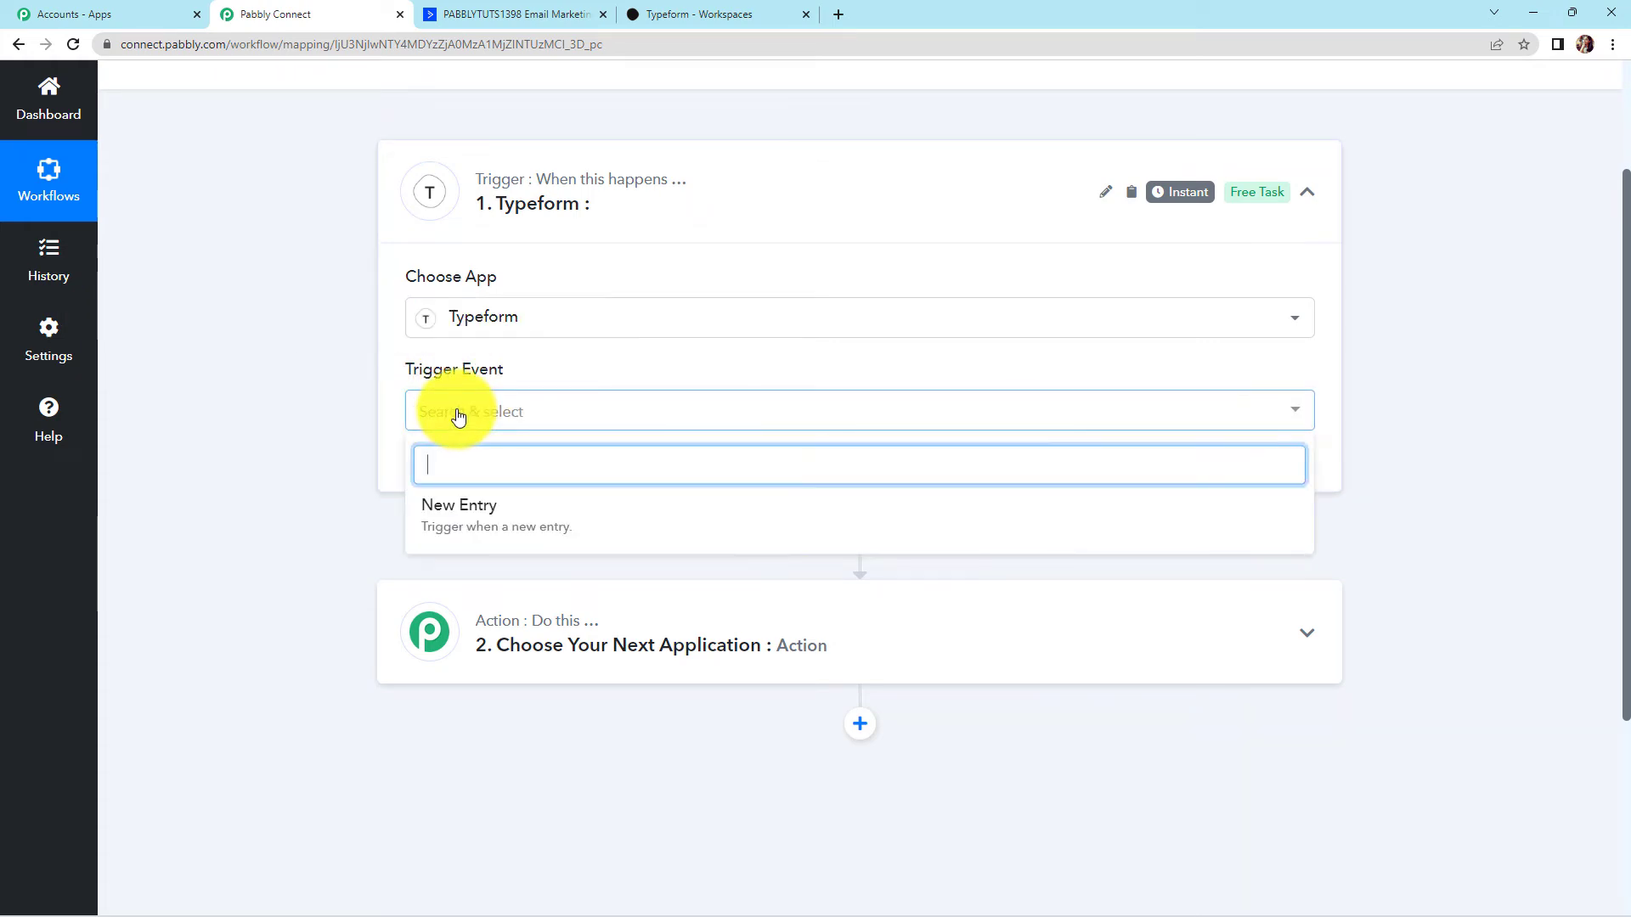
left_click(456, 520)
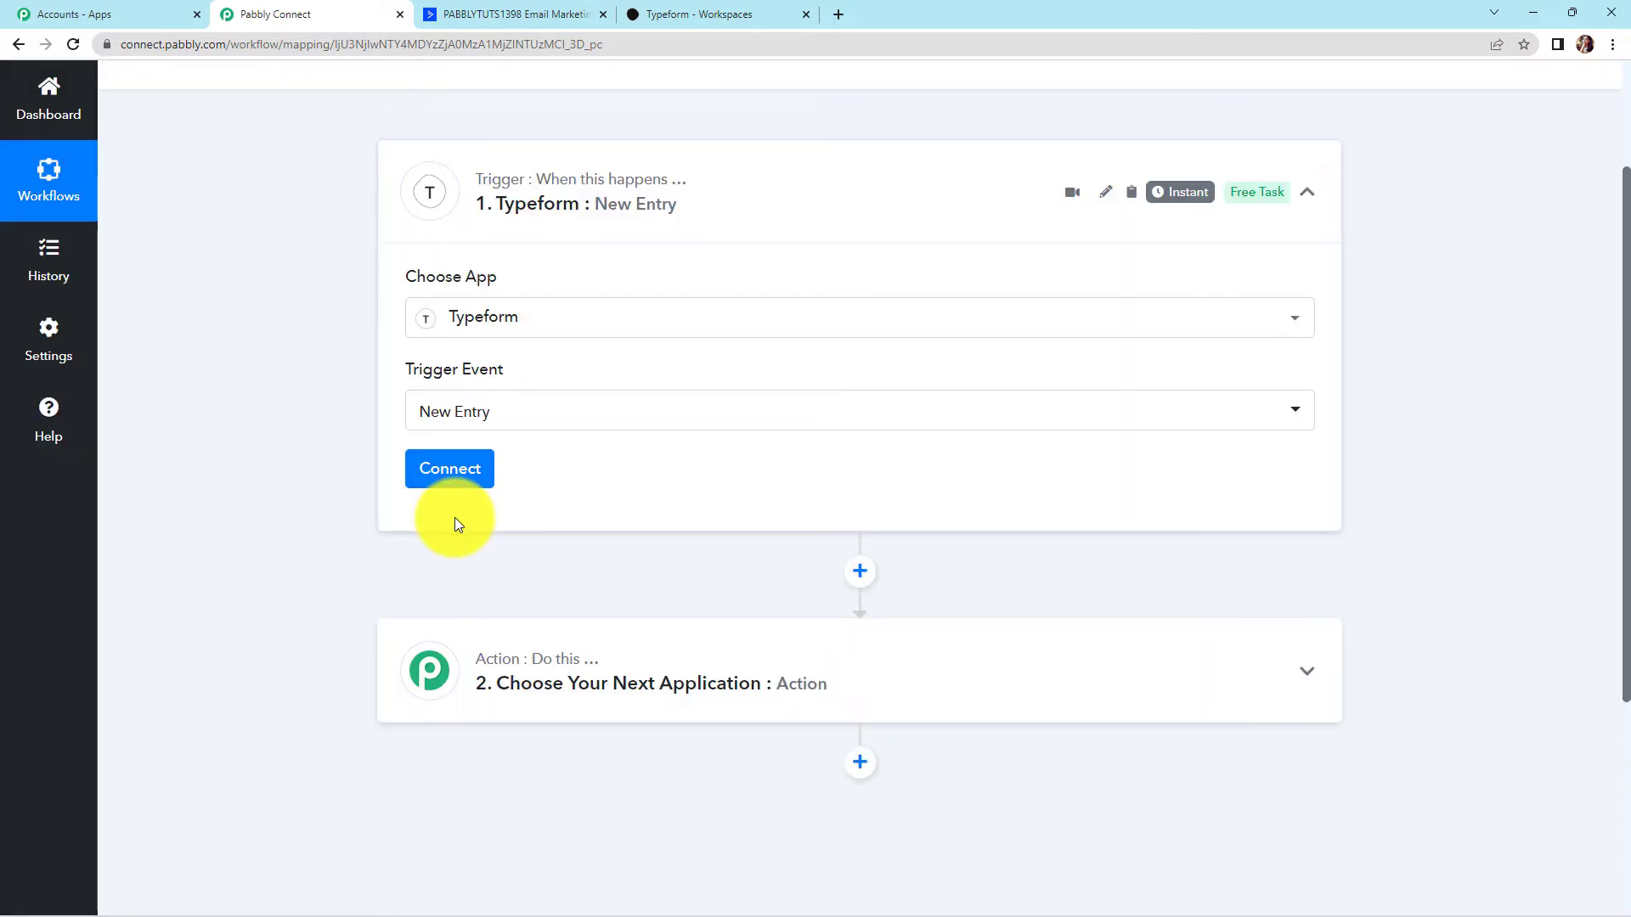
left_click(450, 474)
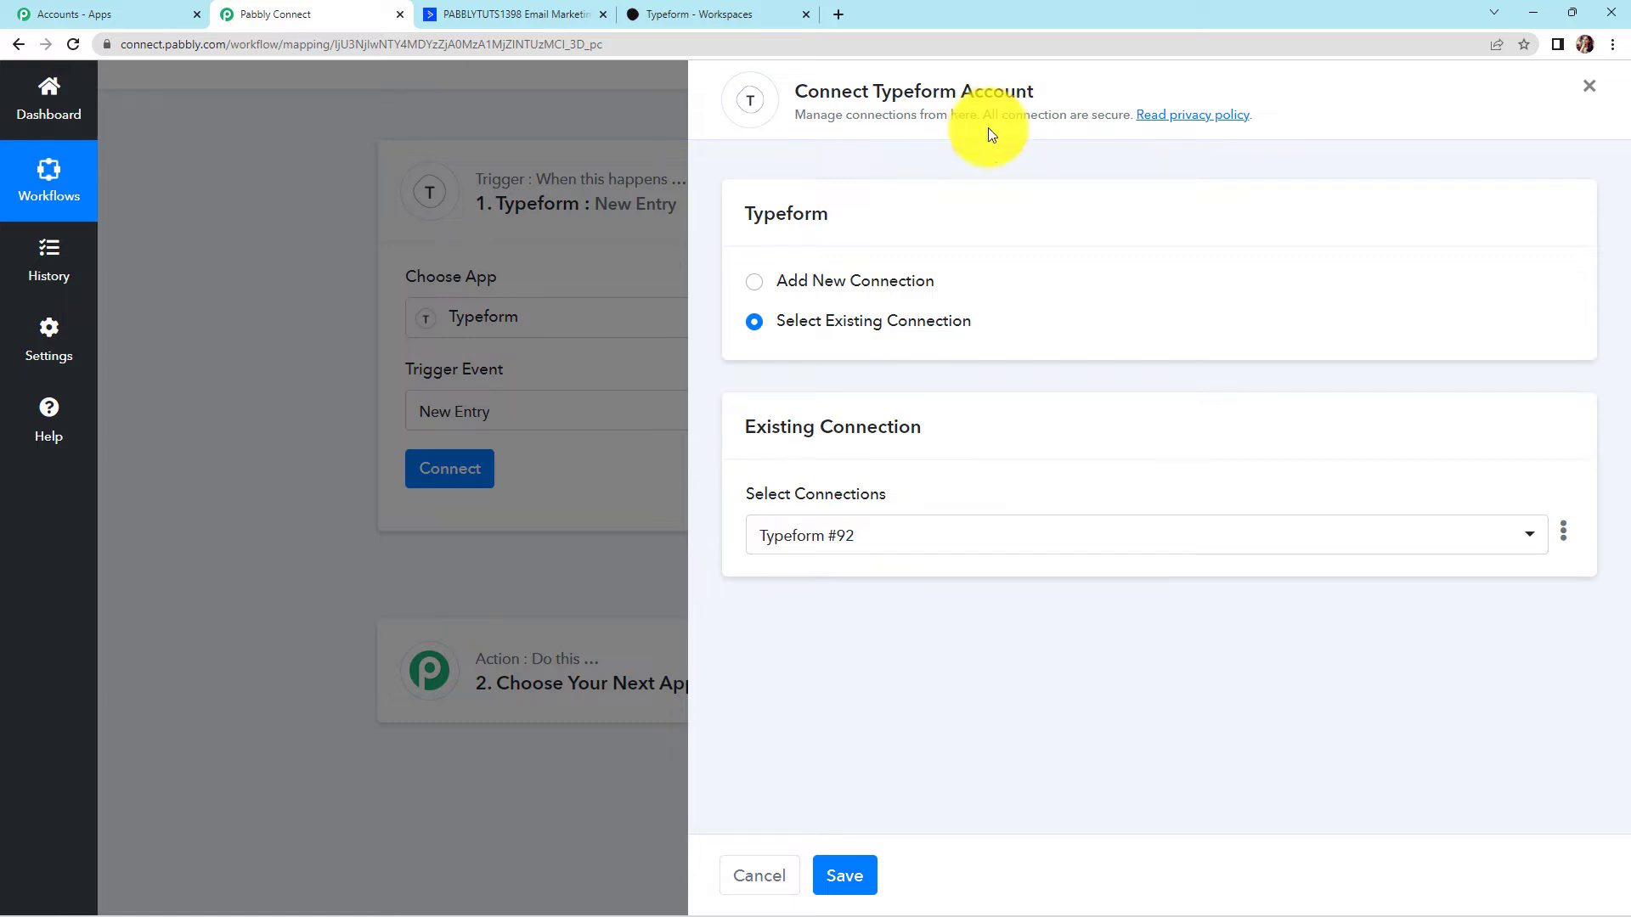
Authorise a new Typeform connection by accepting Pabbly Connect's access request
left_click(754, 283)
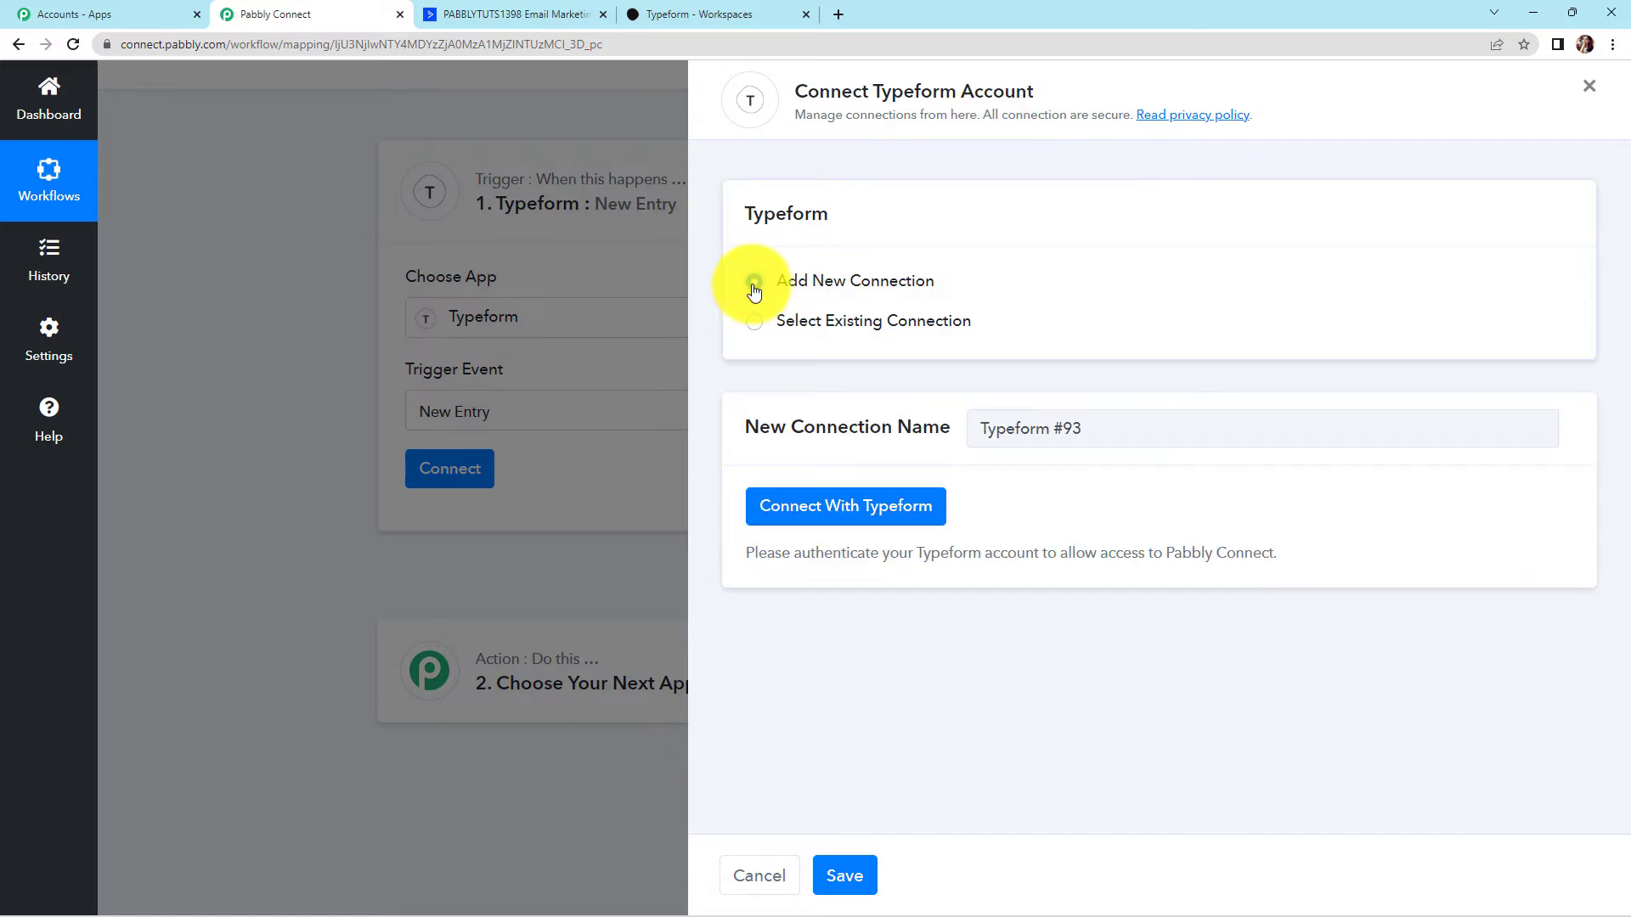
left_click(836, 508)
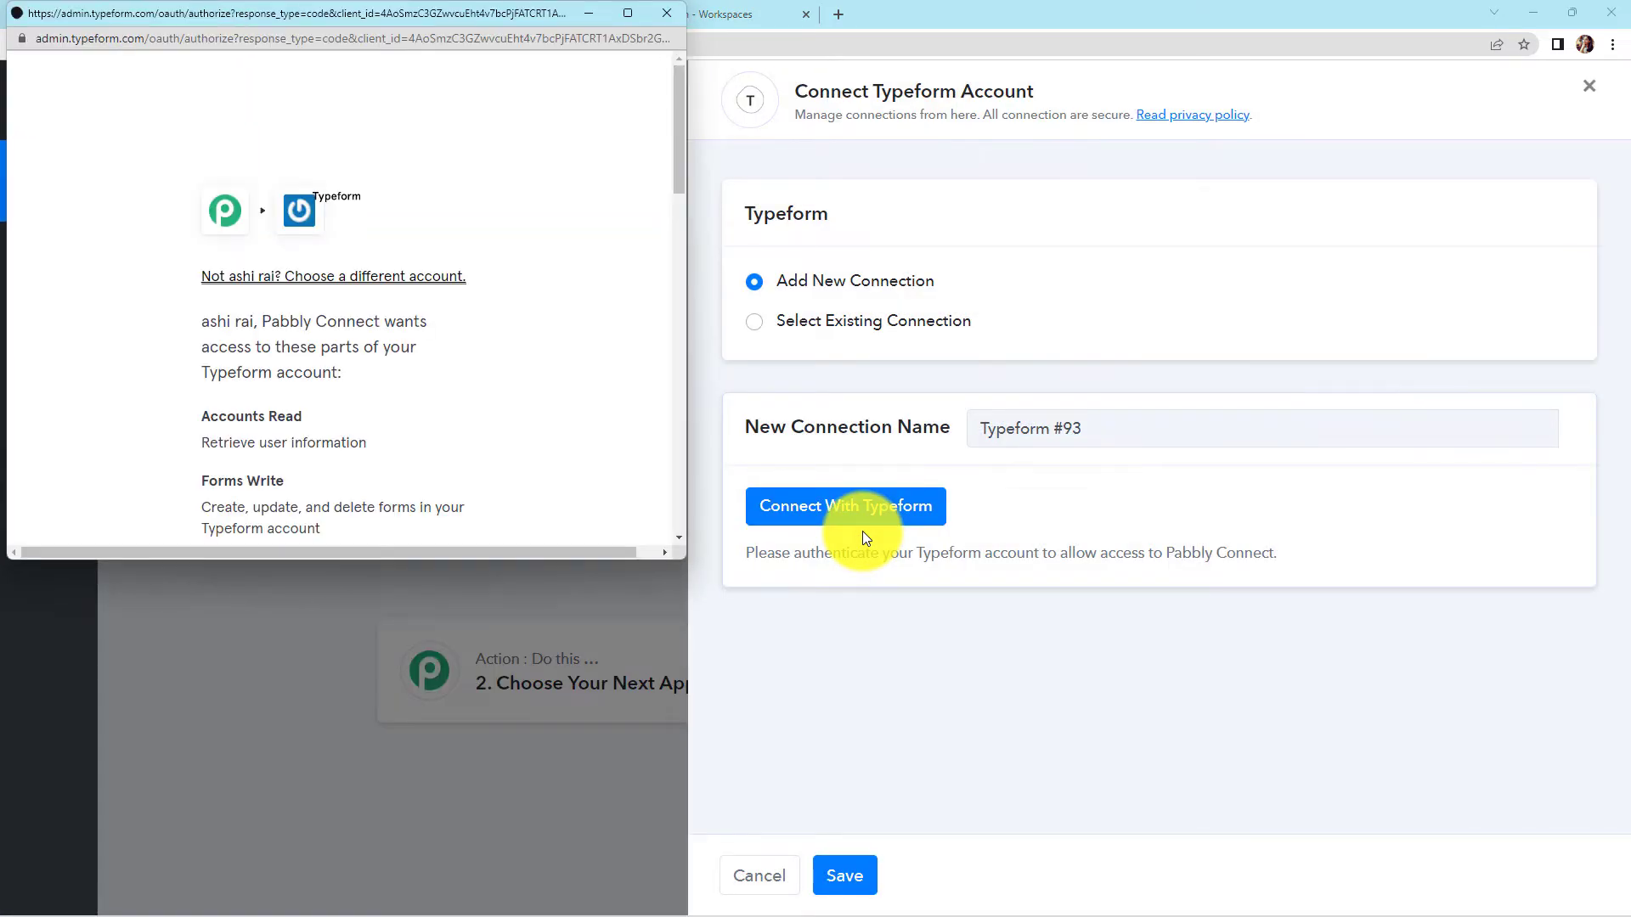
scroll(570, 331, "down", 15)
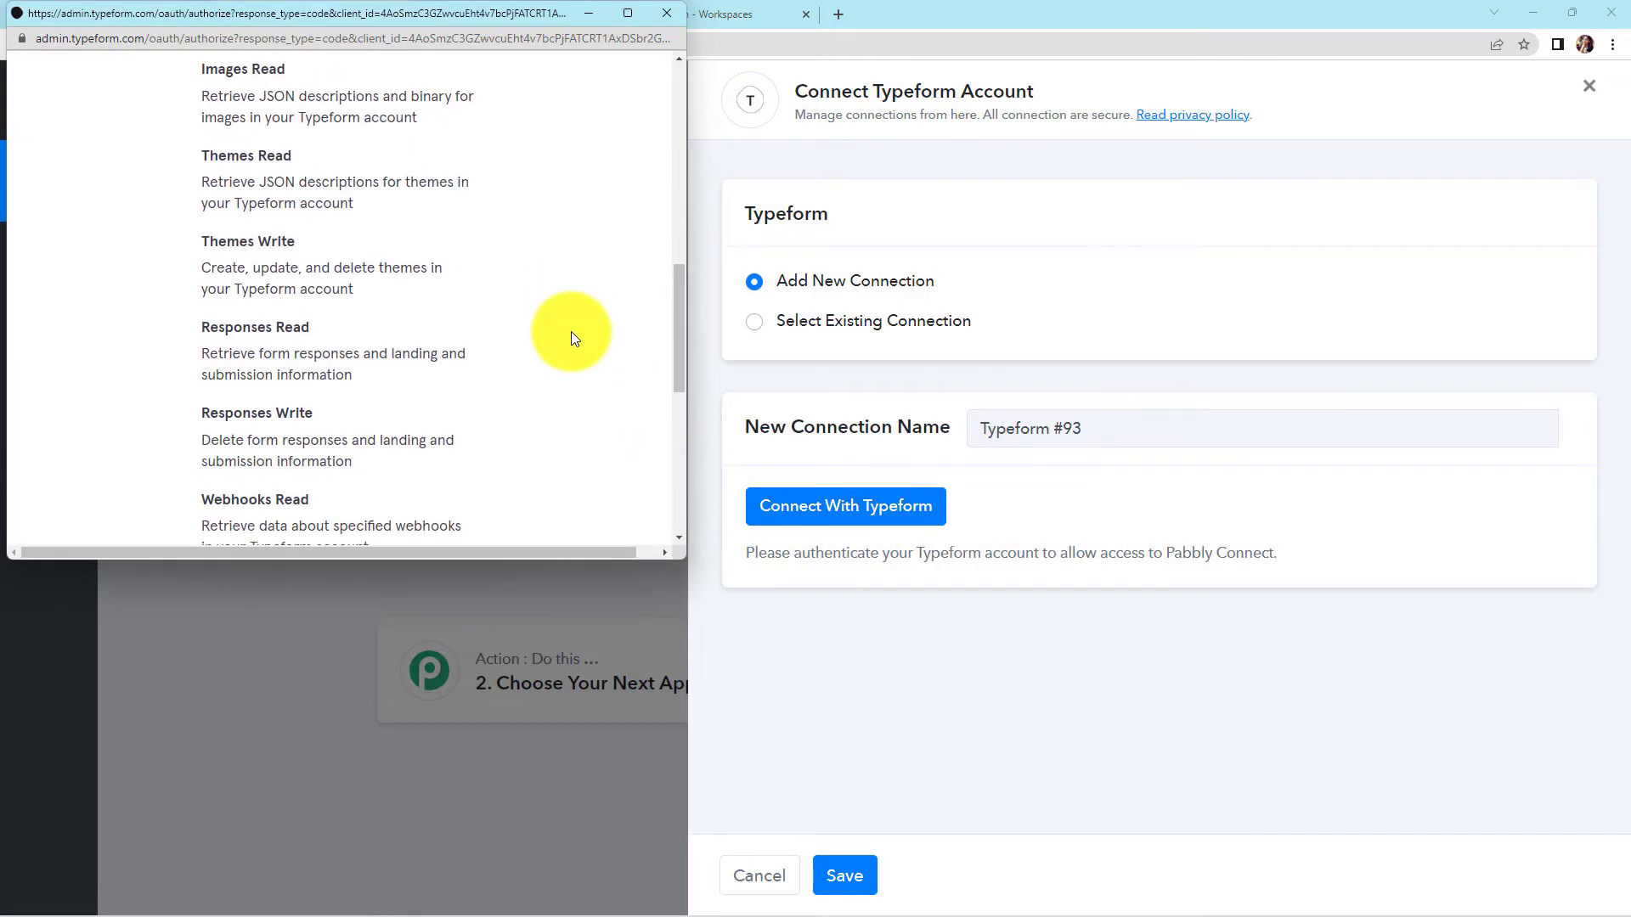
left_click(400, 333)
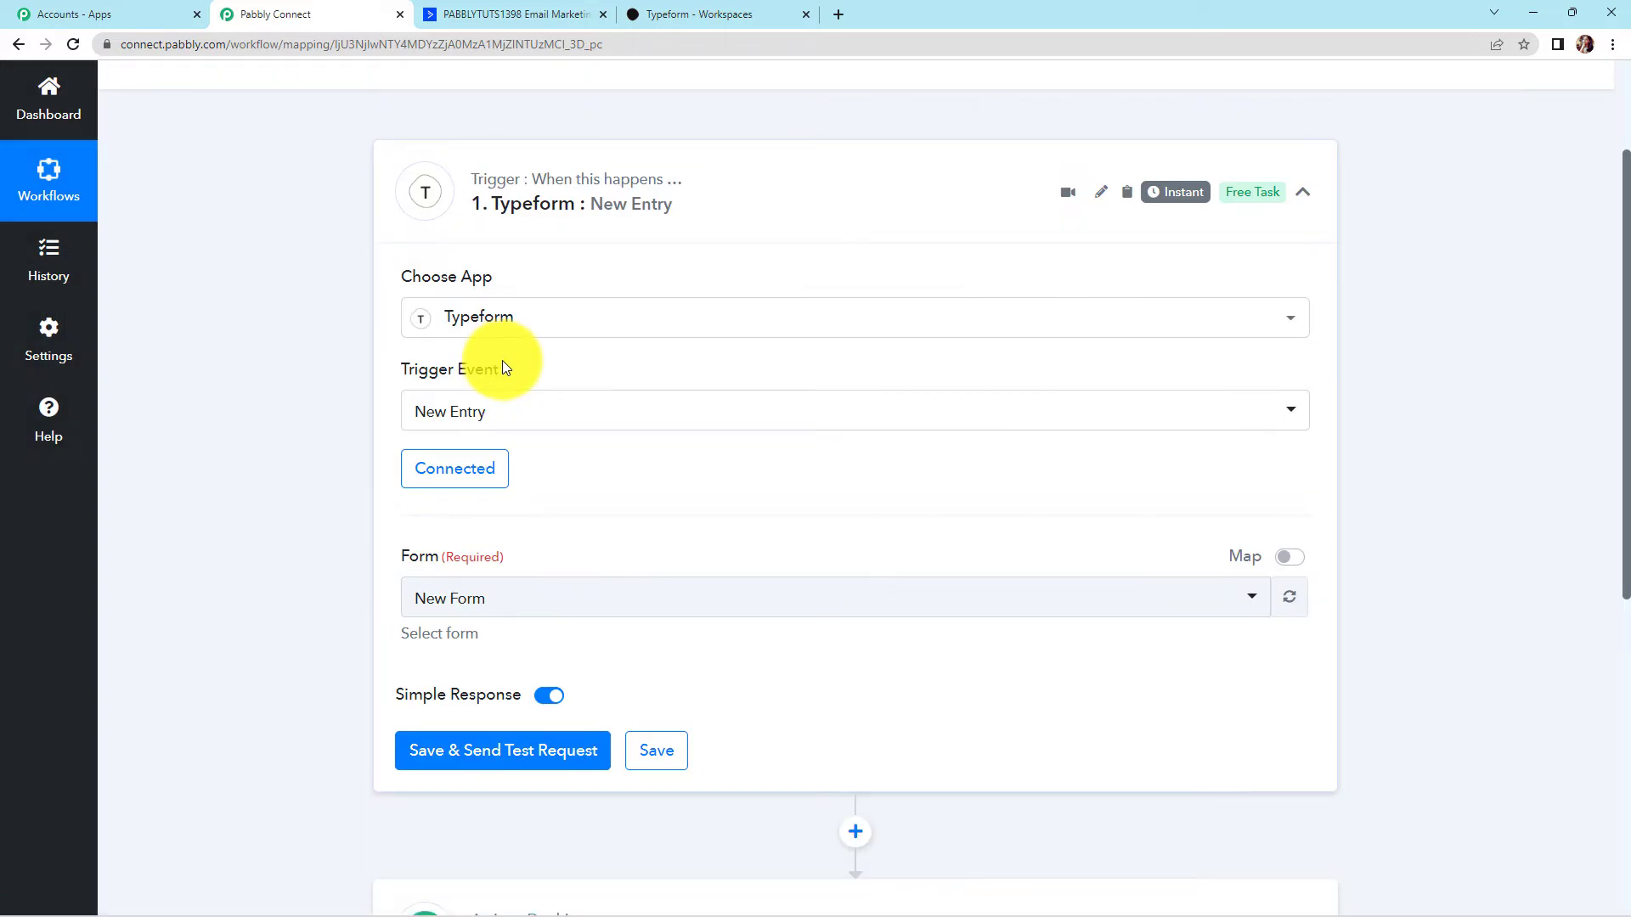
mouse_move(492, 370)
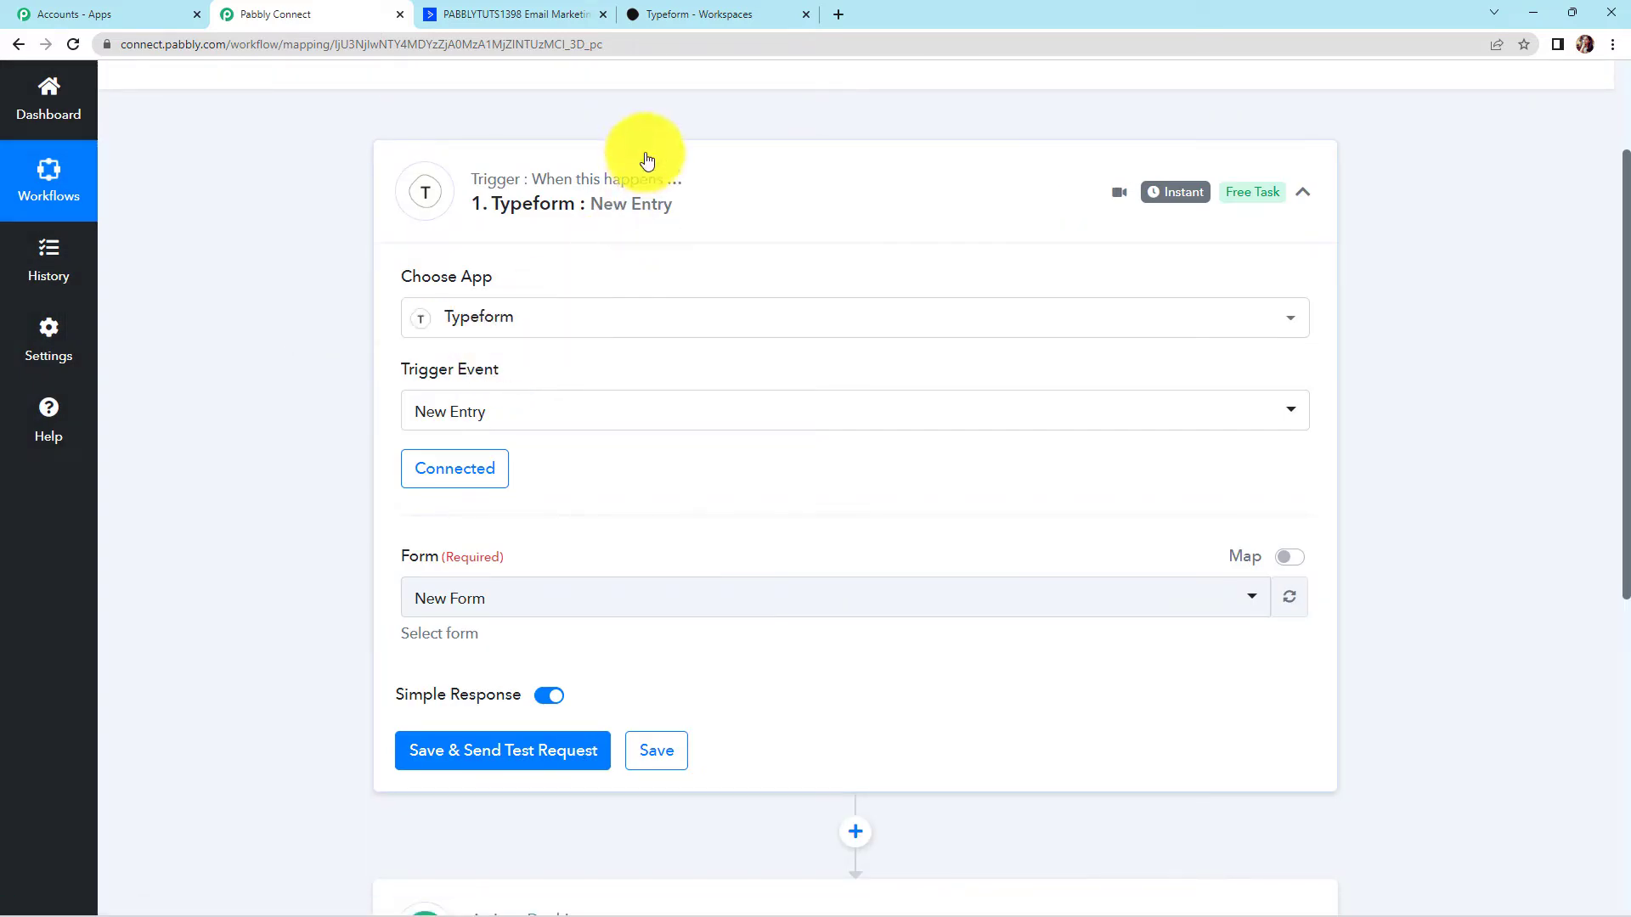
Publish New Form in Typeform and copy its public link
left_click(703, 14)
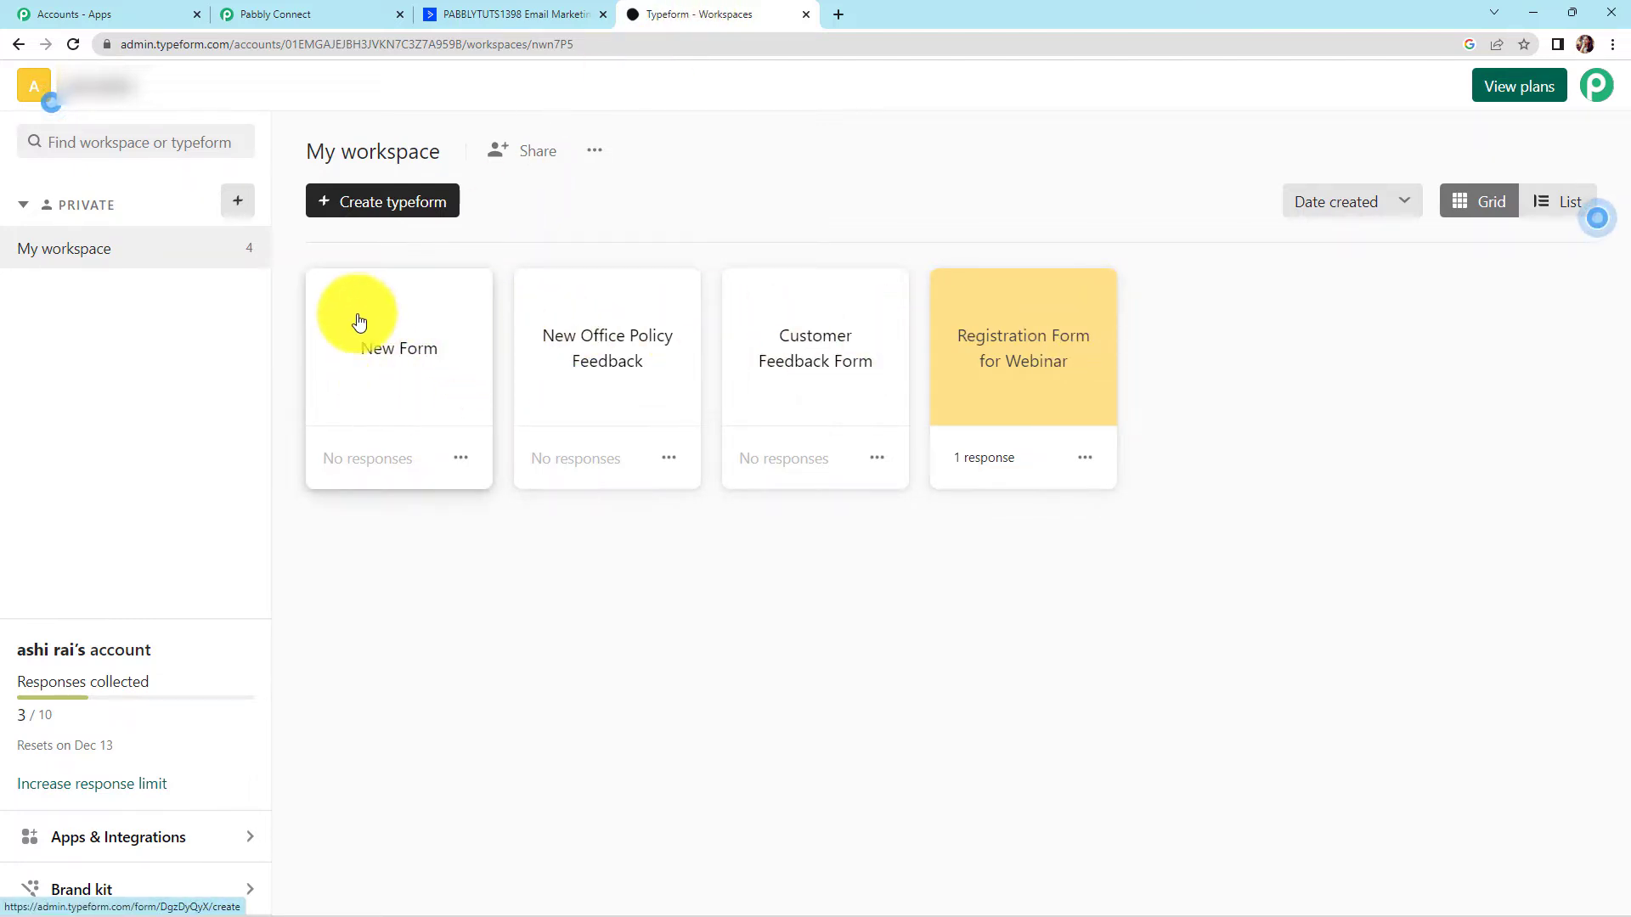
left_click(422, 377)
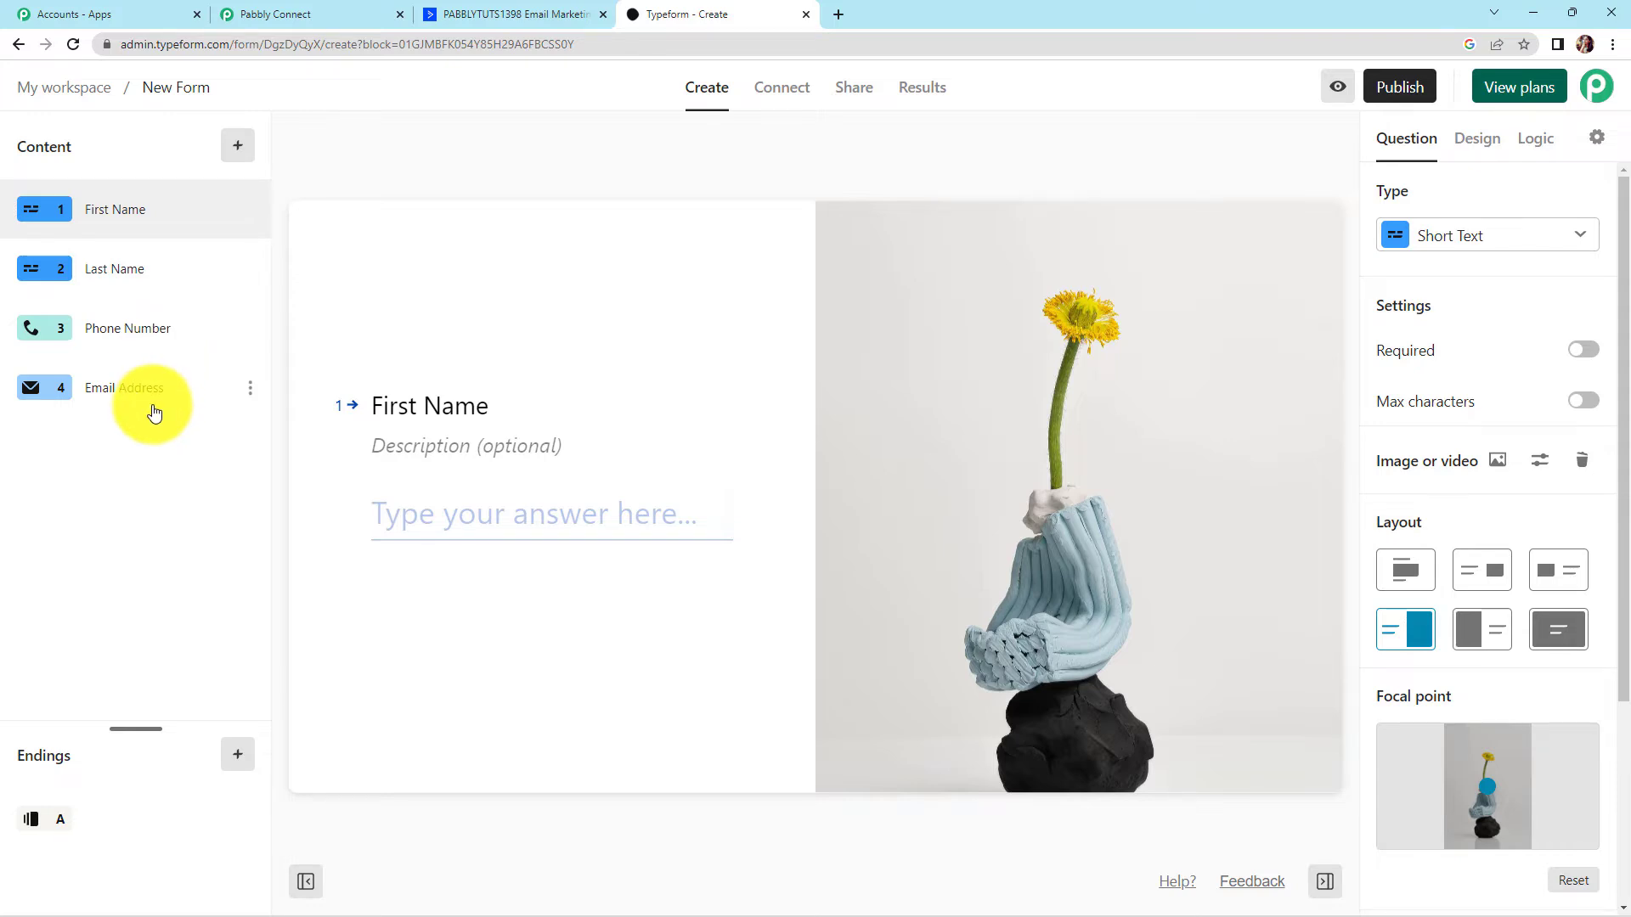
left_click(1397, 86)
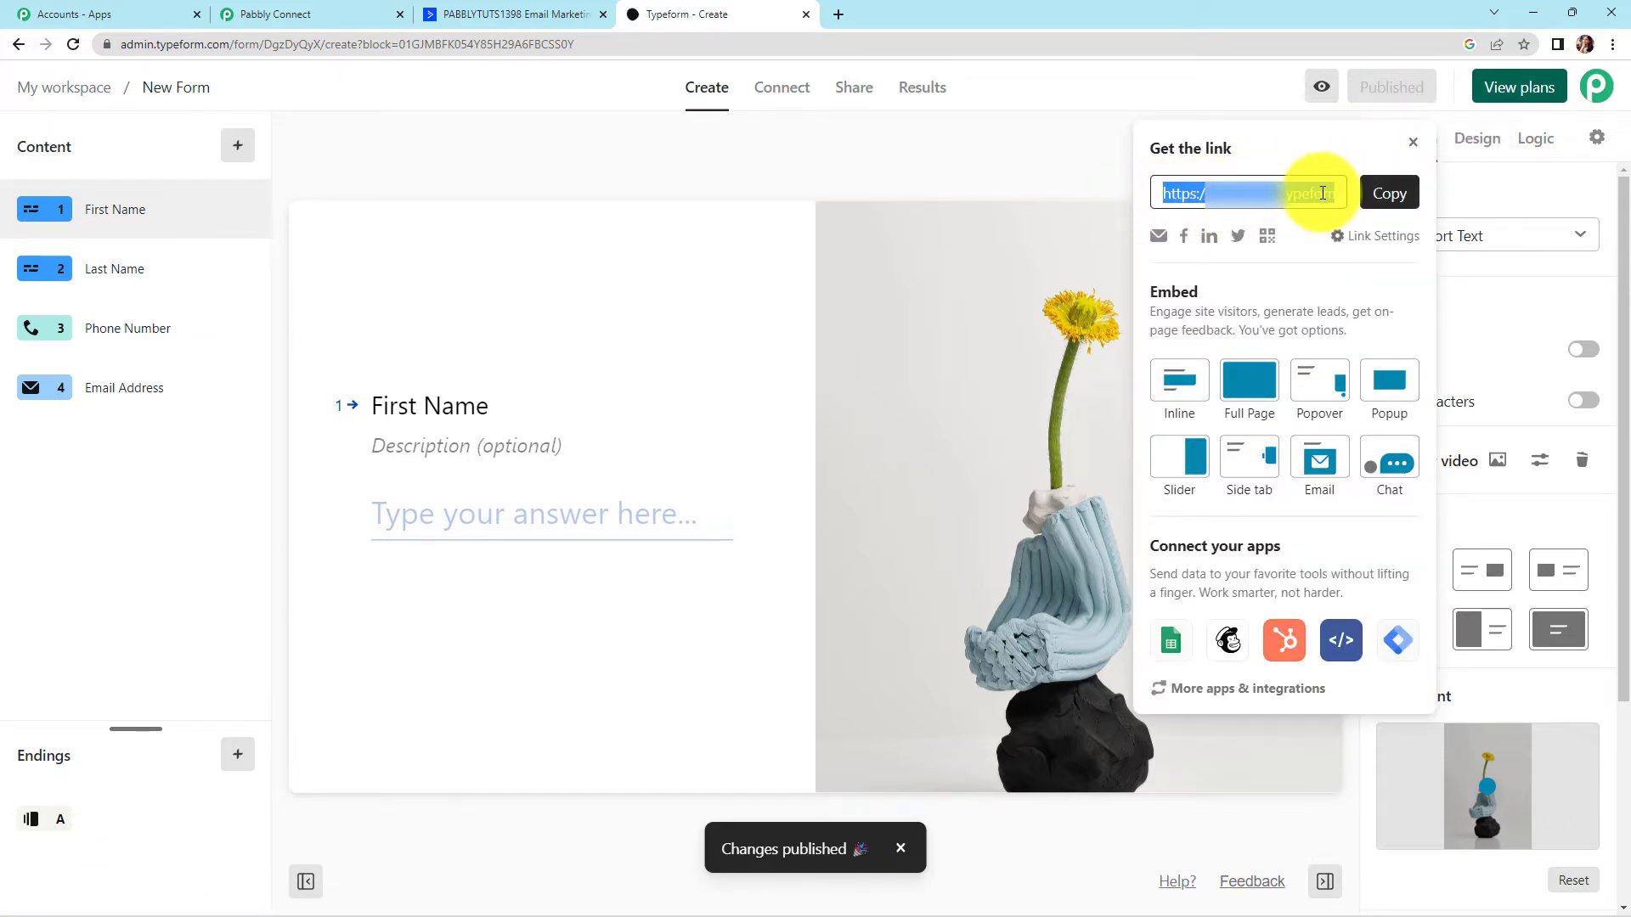
left_click(1385, 193)
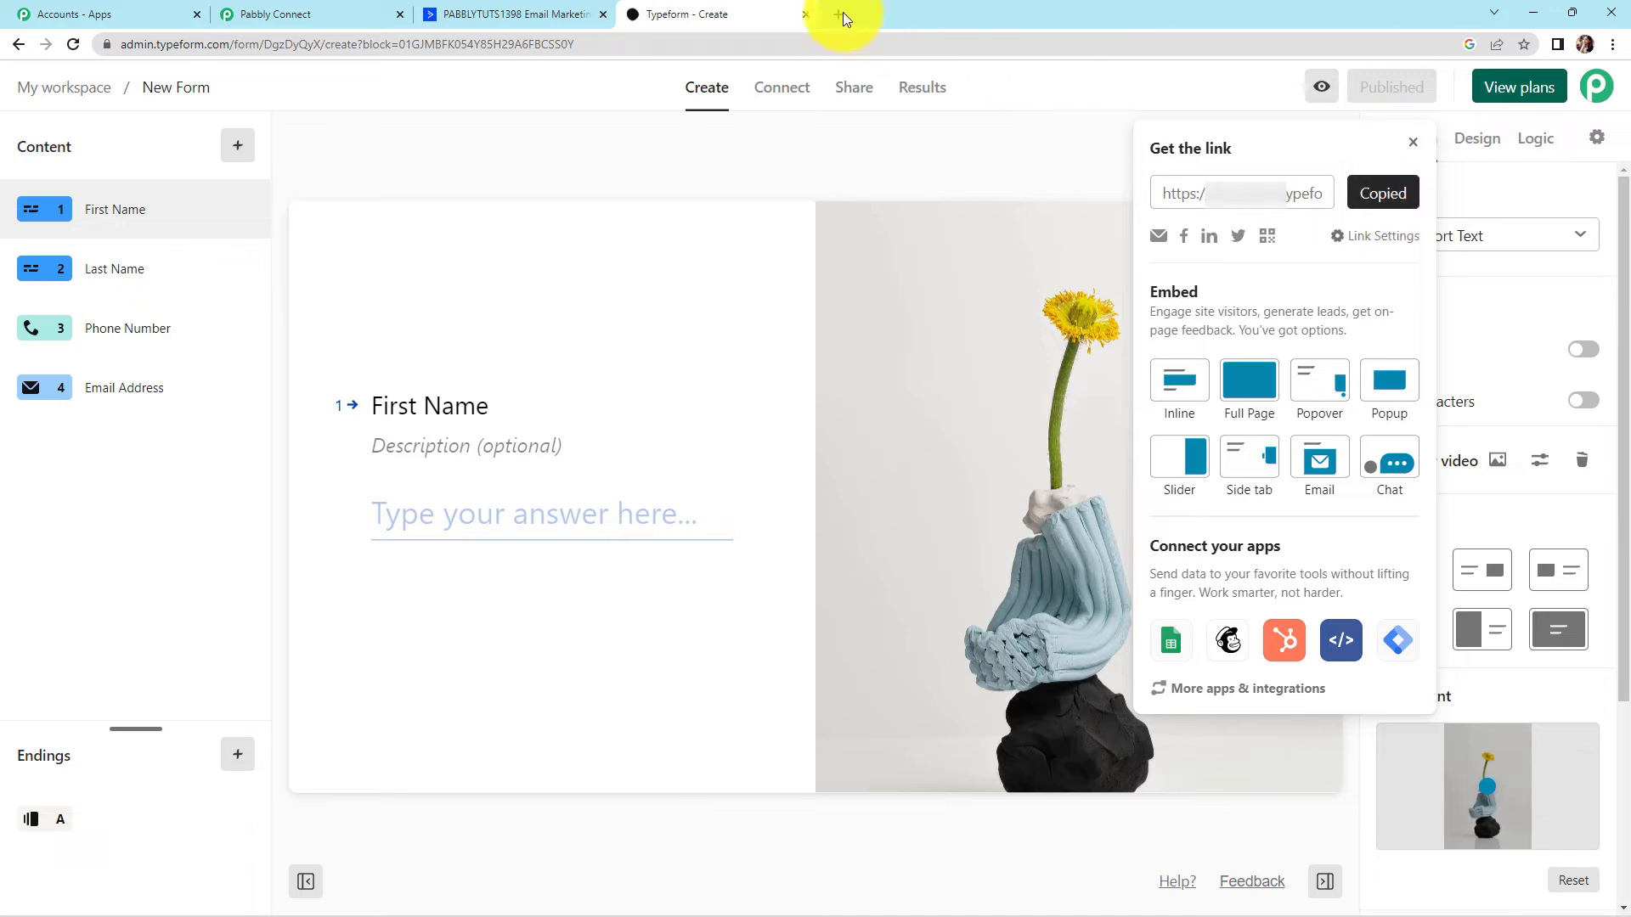
Load the copied form link in a new browser tab
left_click(839, 15)
left_click(844, 48)
key("ctrl+v")
key("Return")
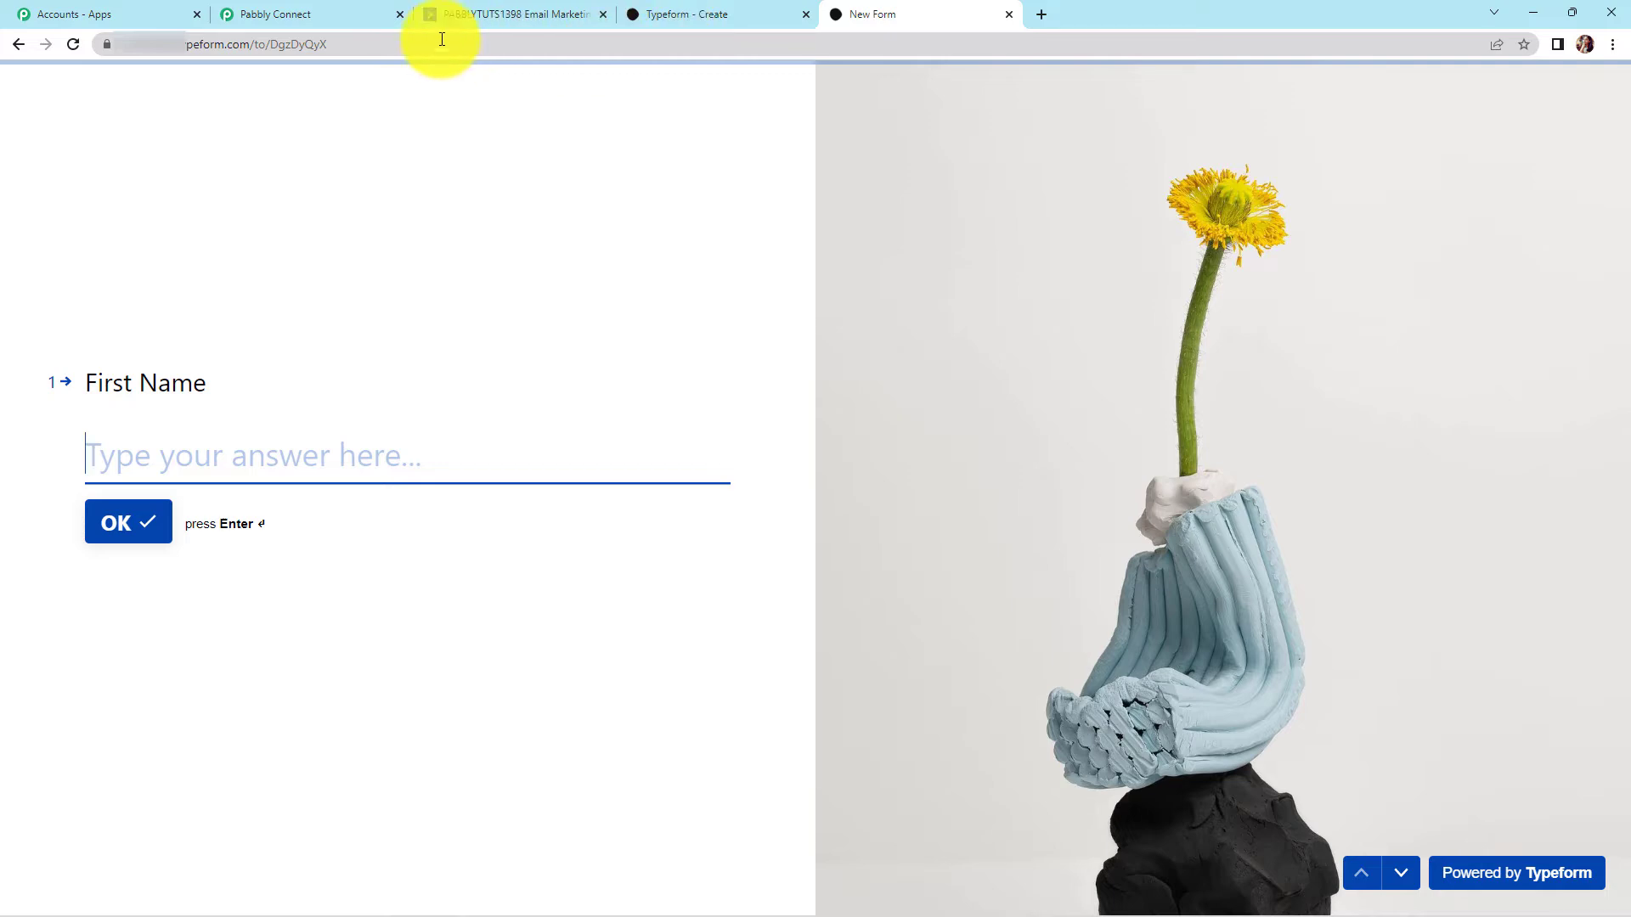
Save the Typeform trigger so it waits for a test submission
left_click(316, 17)
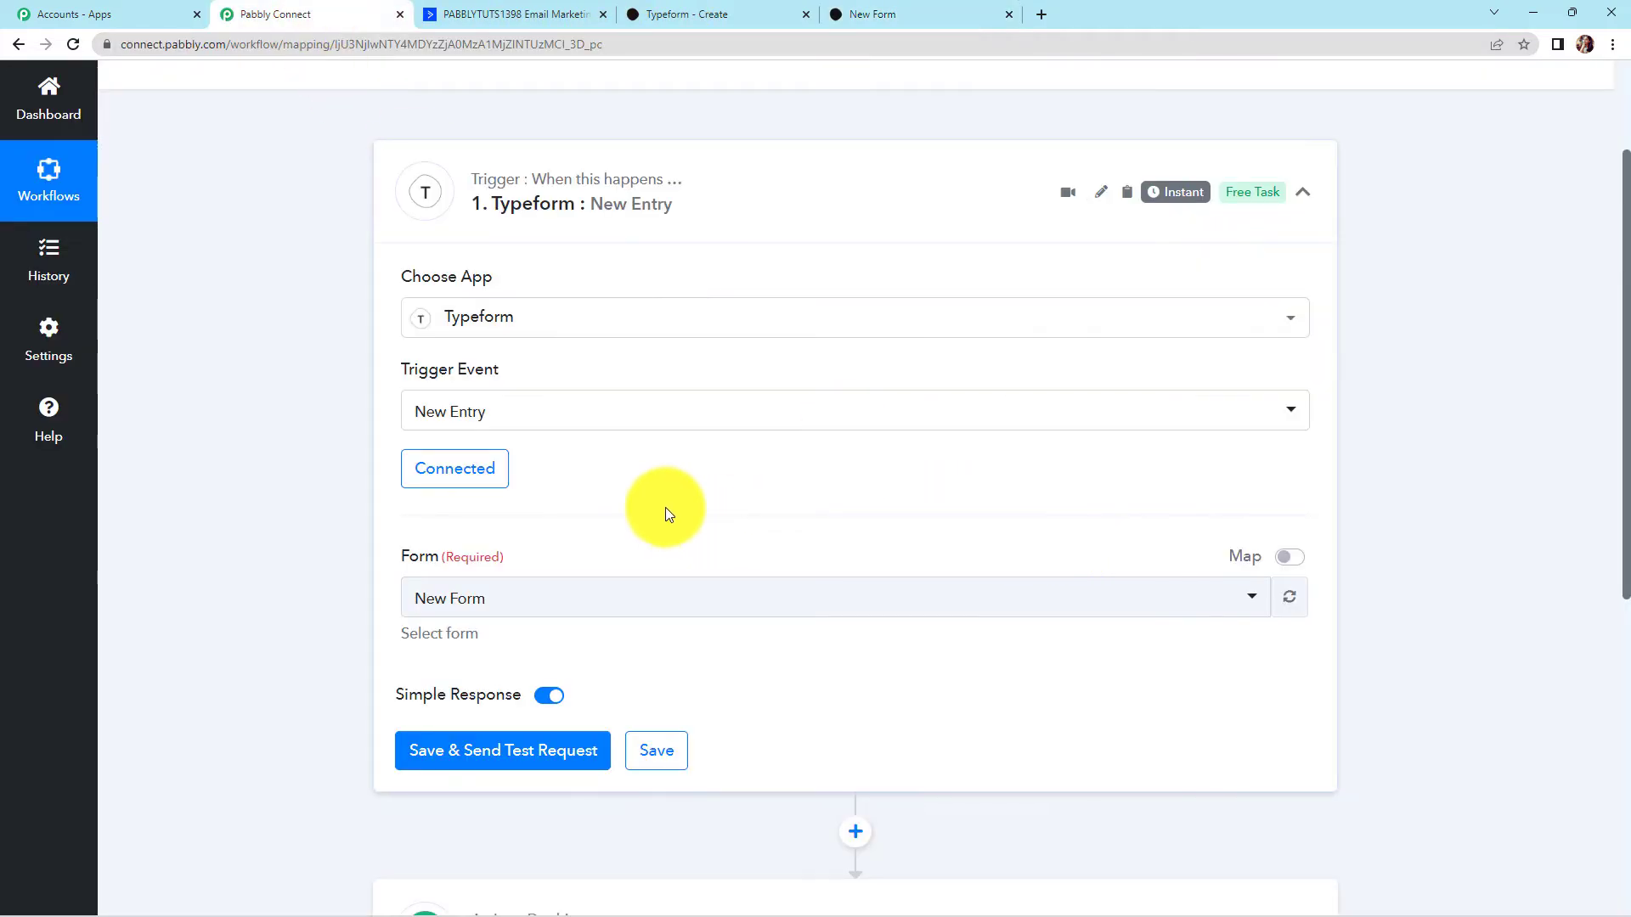
scroll(598, 451, "down", 2)
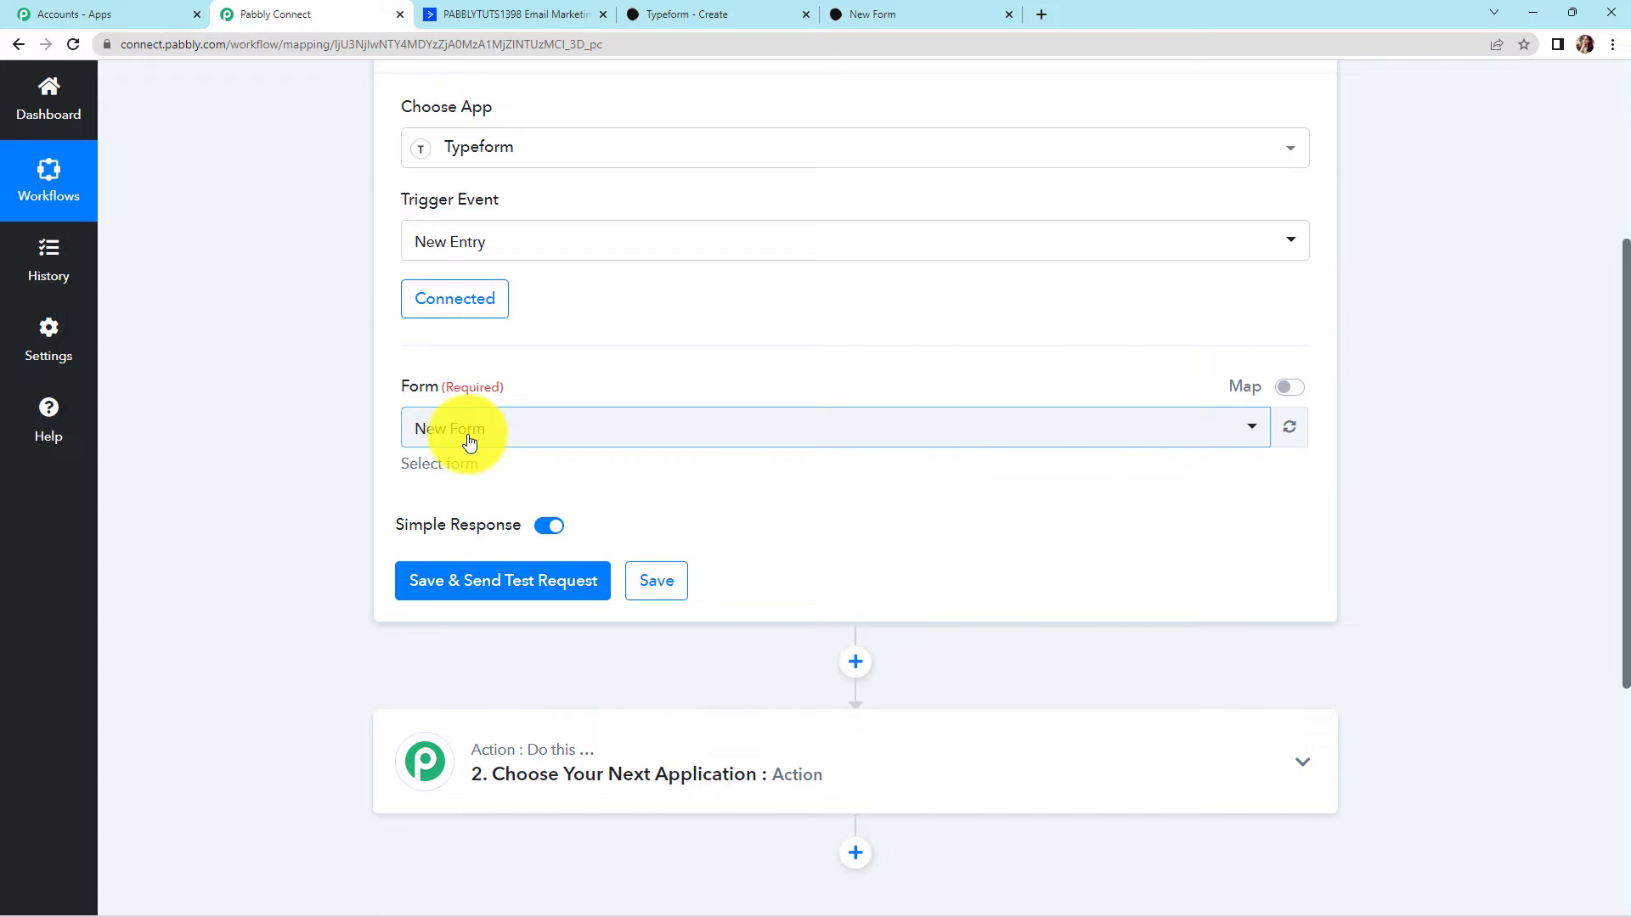
left_click(499, 585)
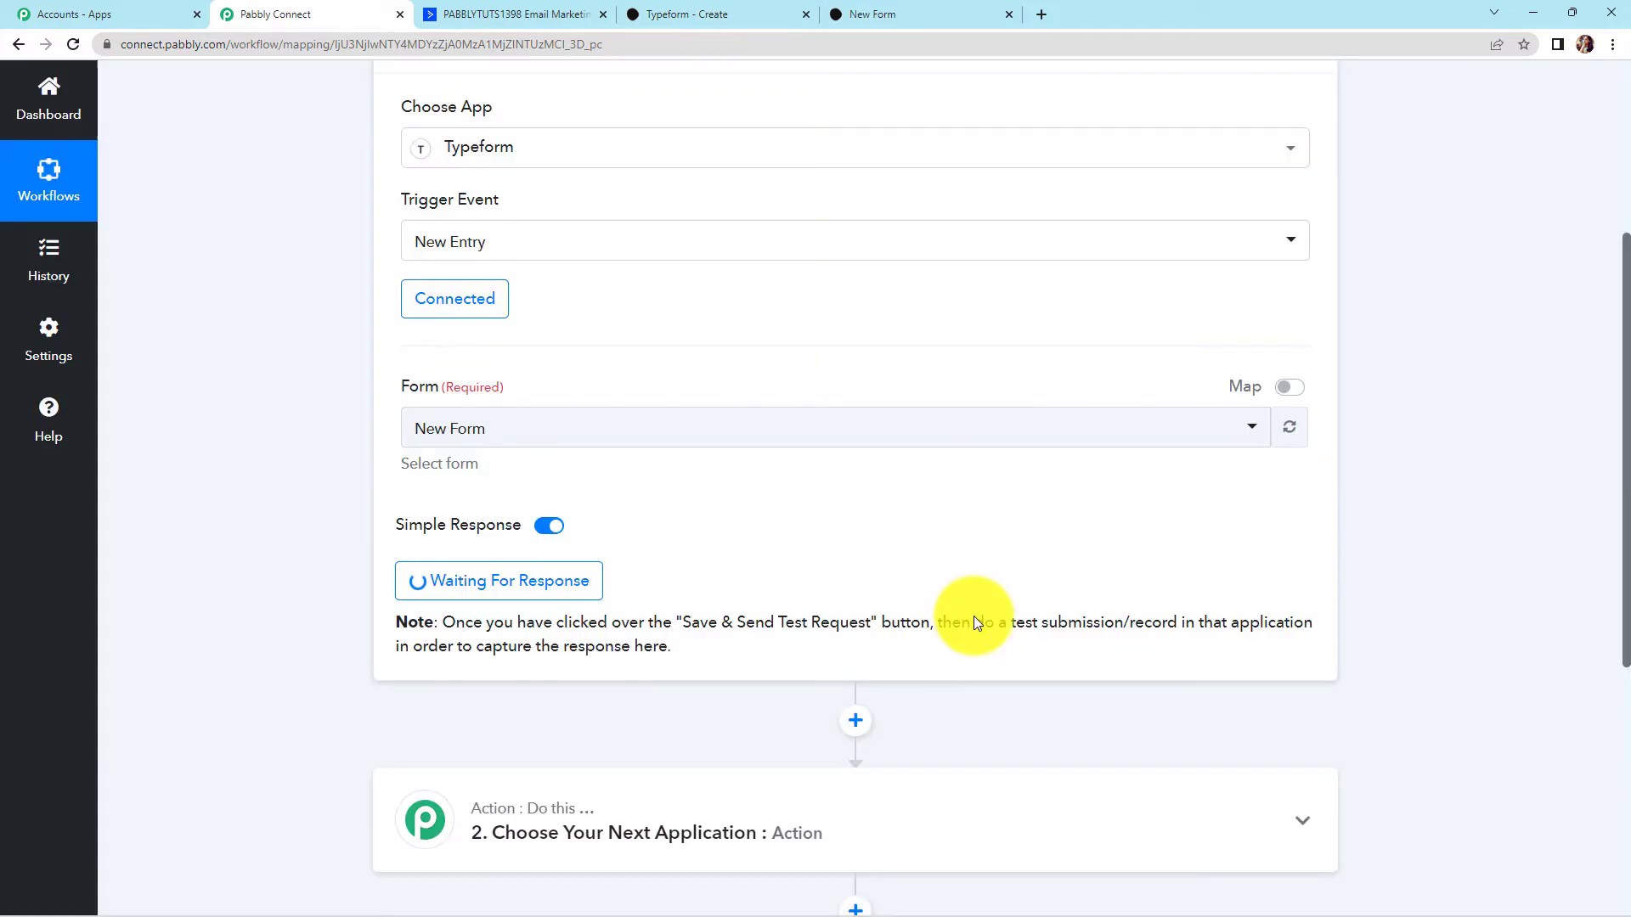
scroll(987, 399, "down", 2)
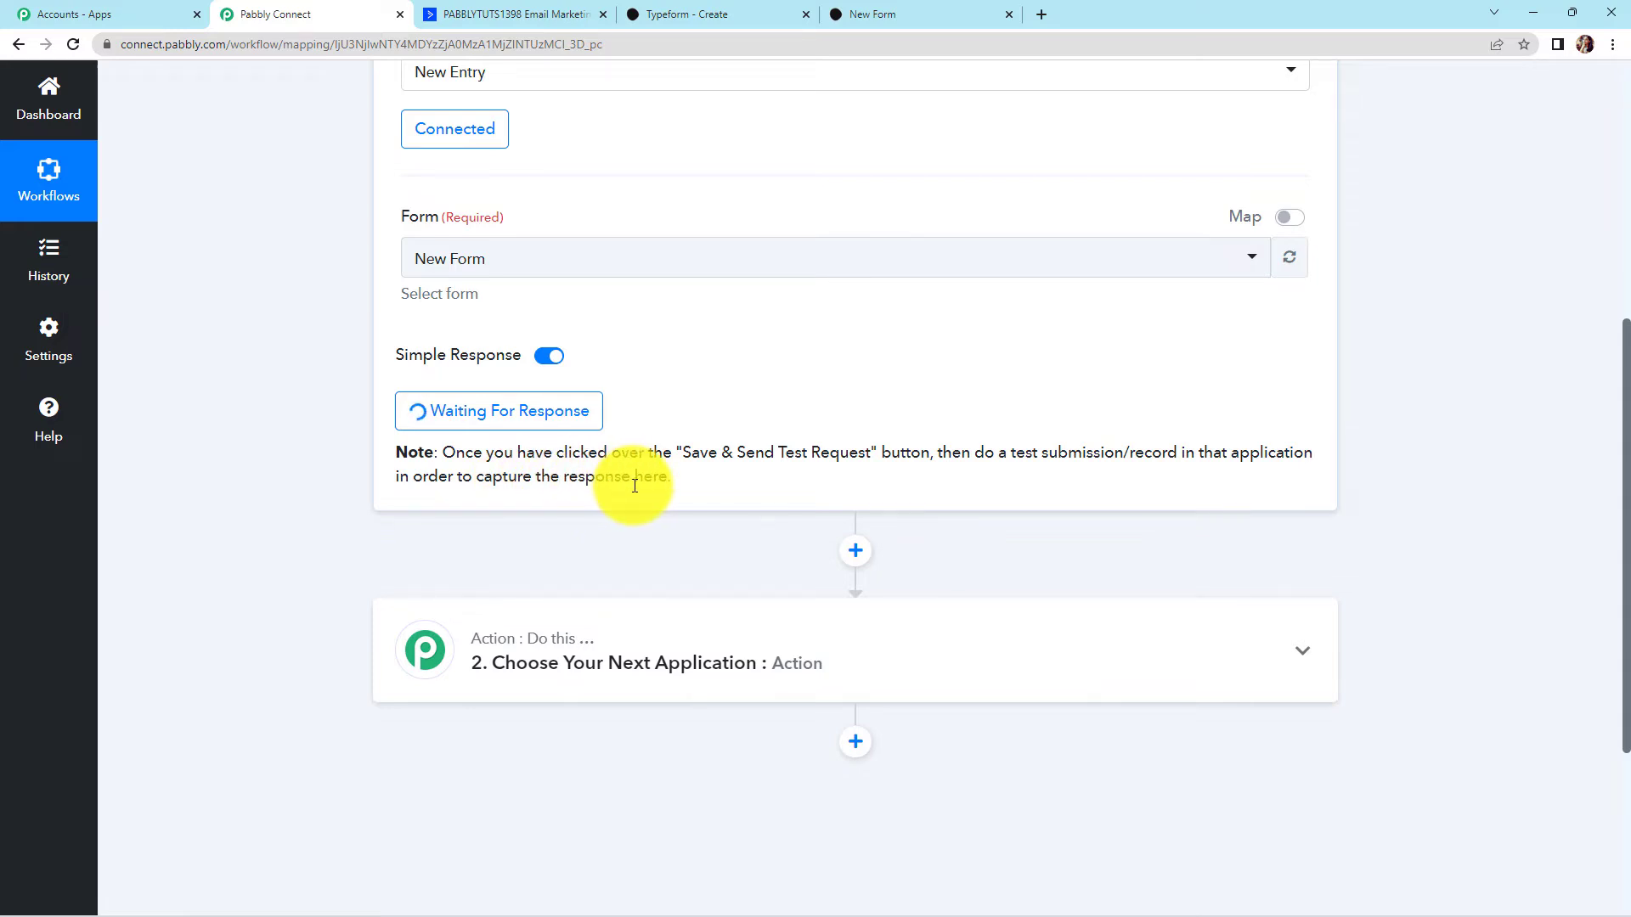
left_click(902, 10)
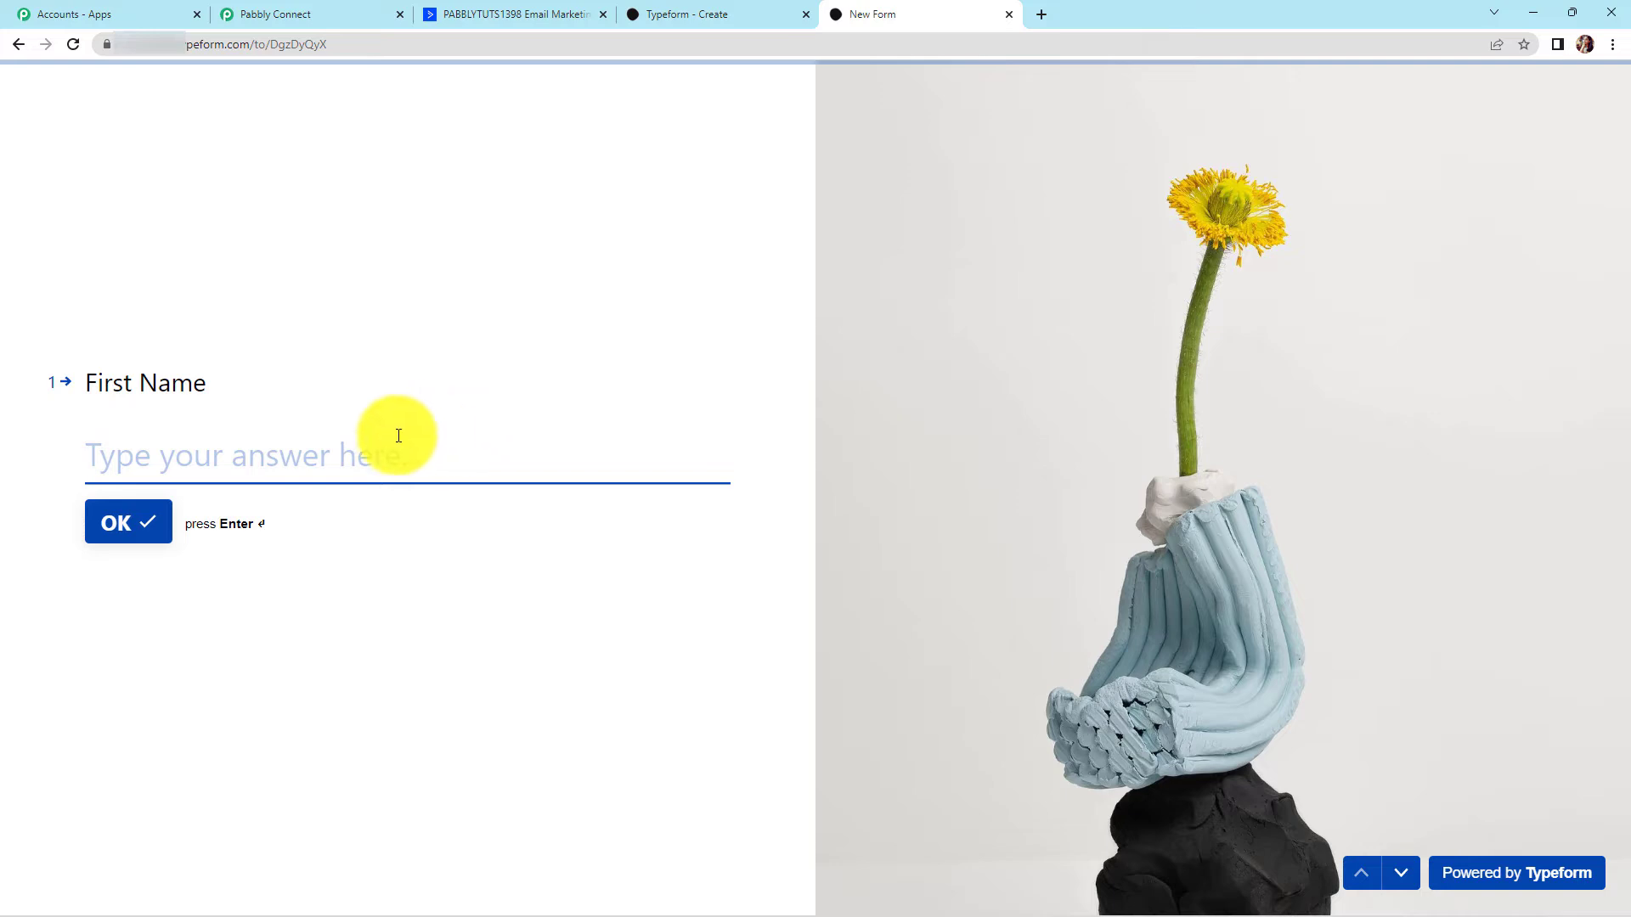
Submit a test entry with name 'New User', the saved phone number and a test email address
type("New")
left_click(108, 523)
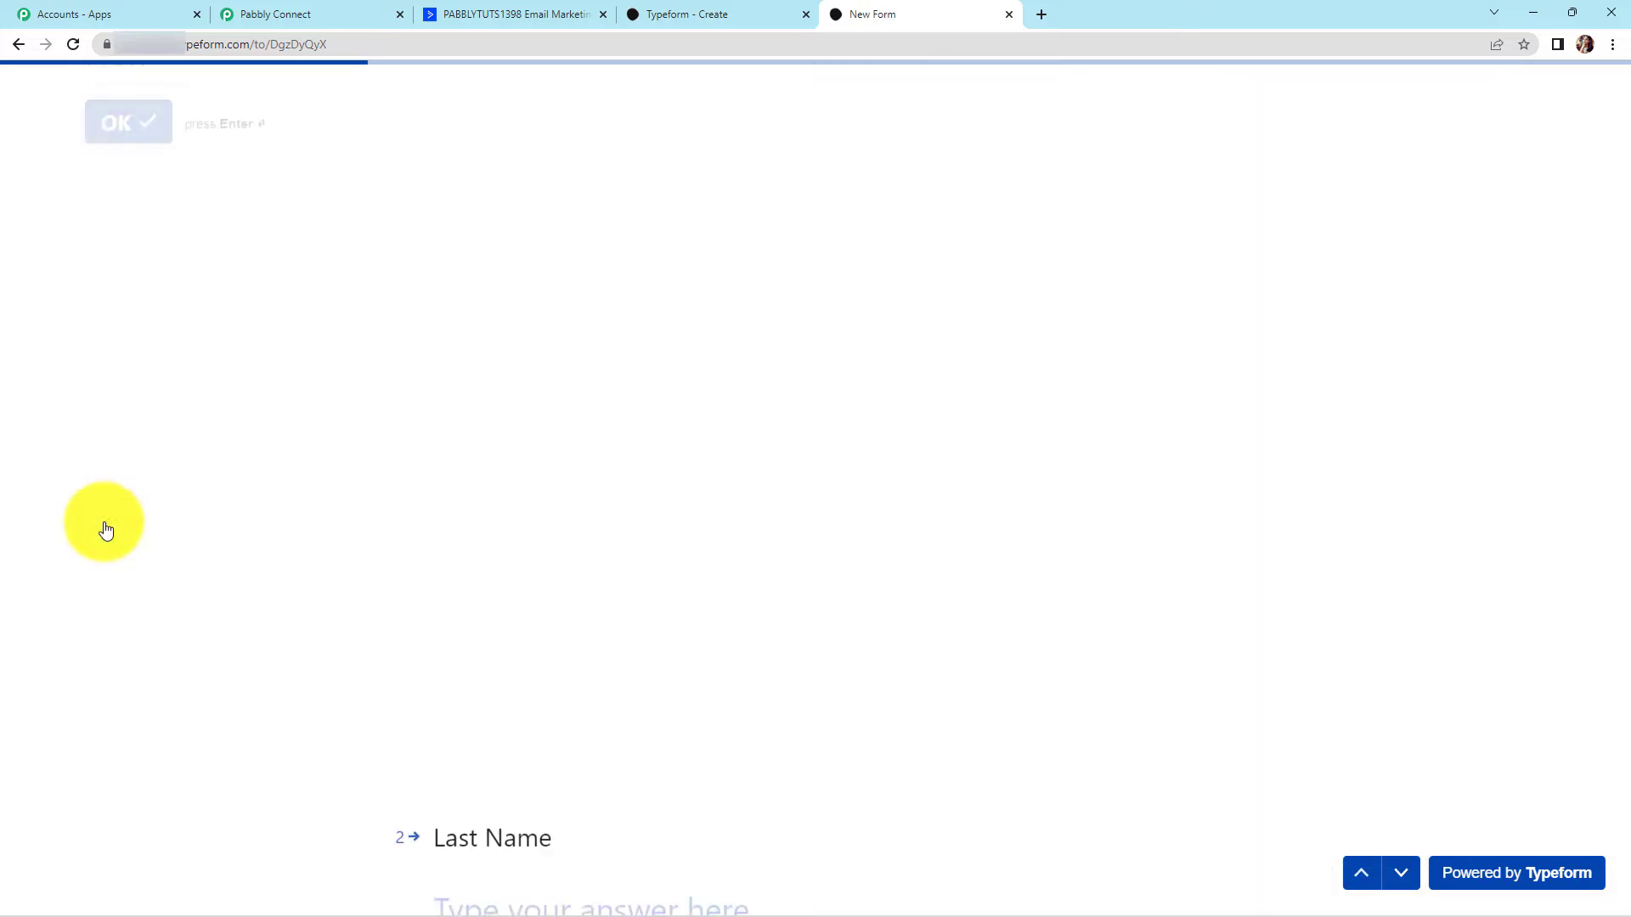
type("User")
left_click(465, 522)
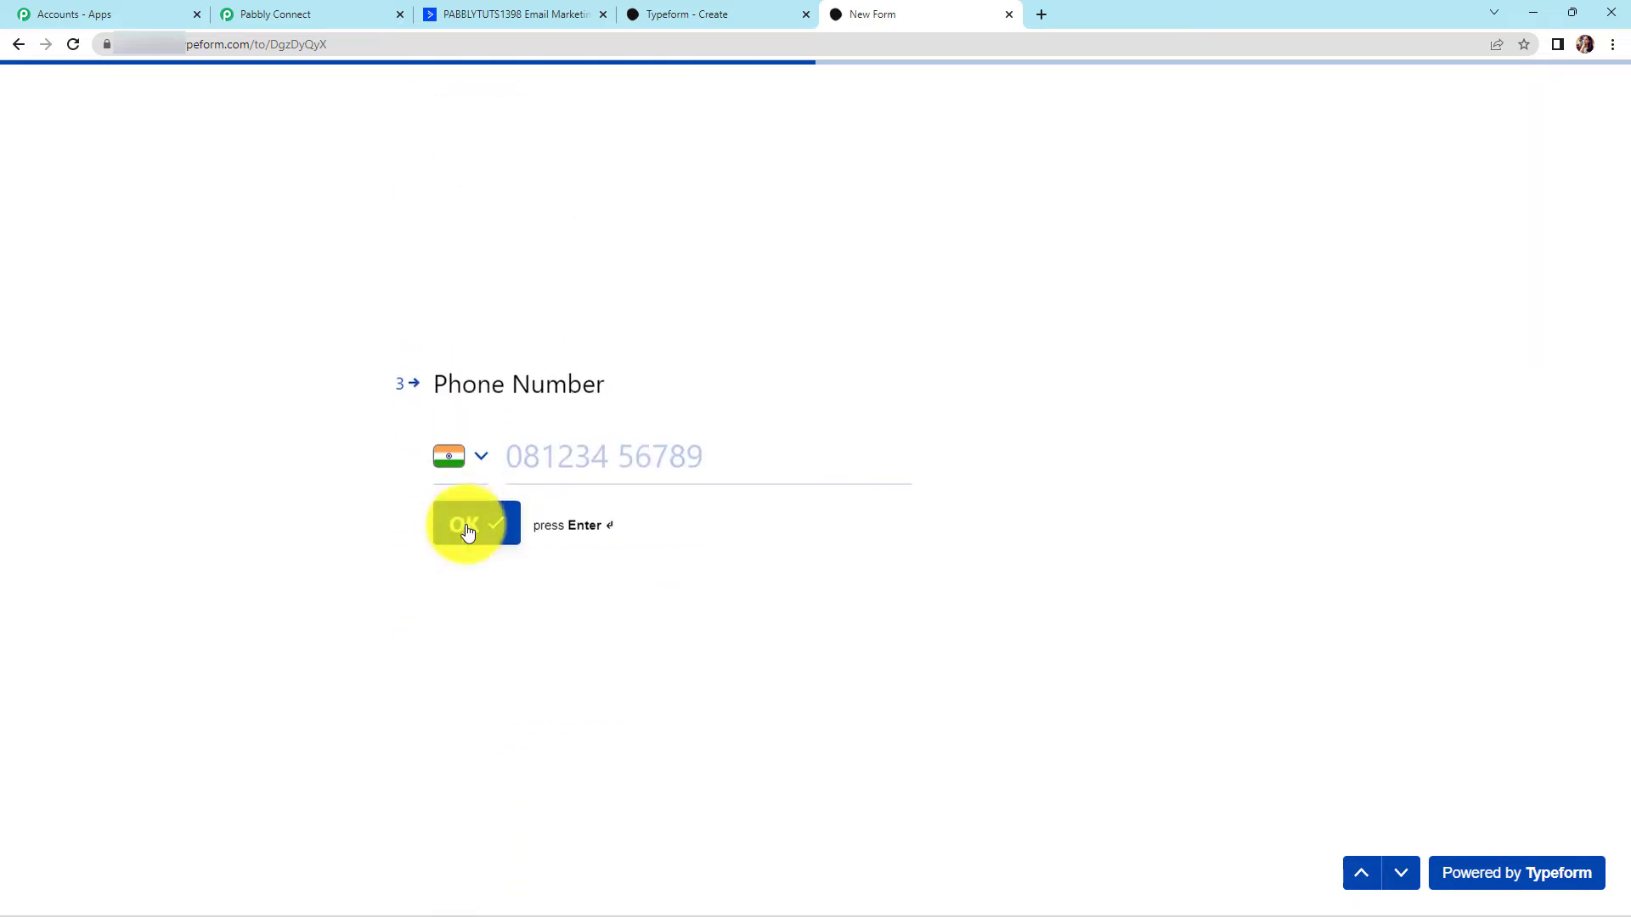
left_click(619, 504)
left_click(466, 521)
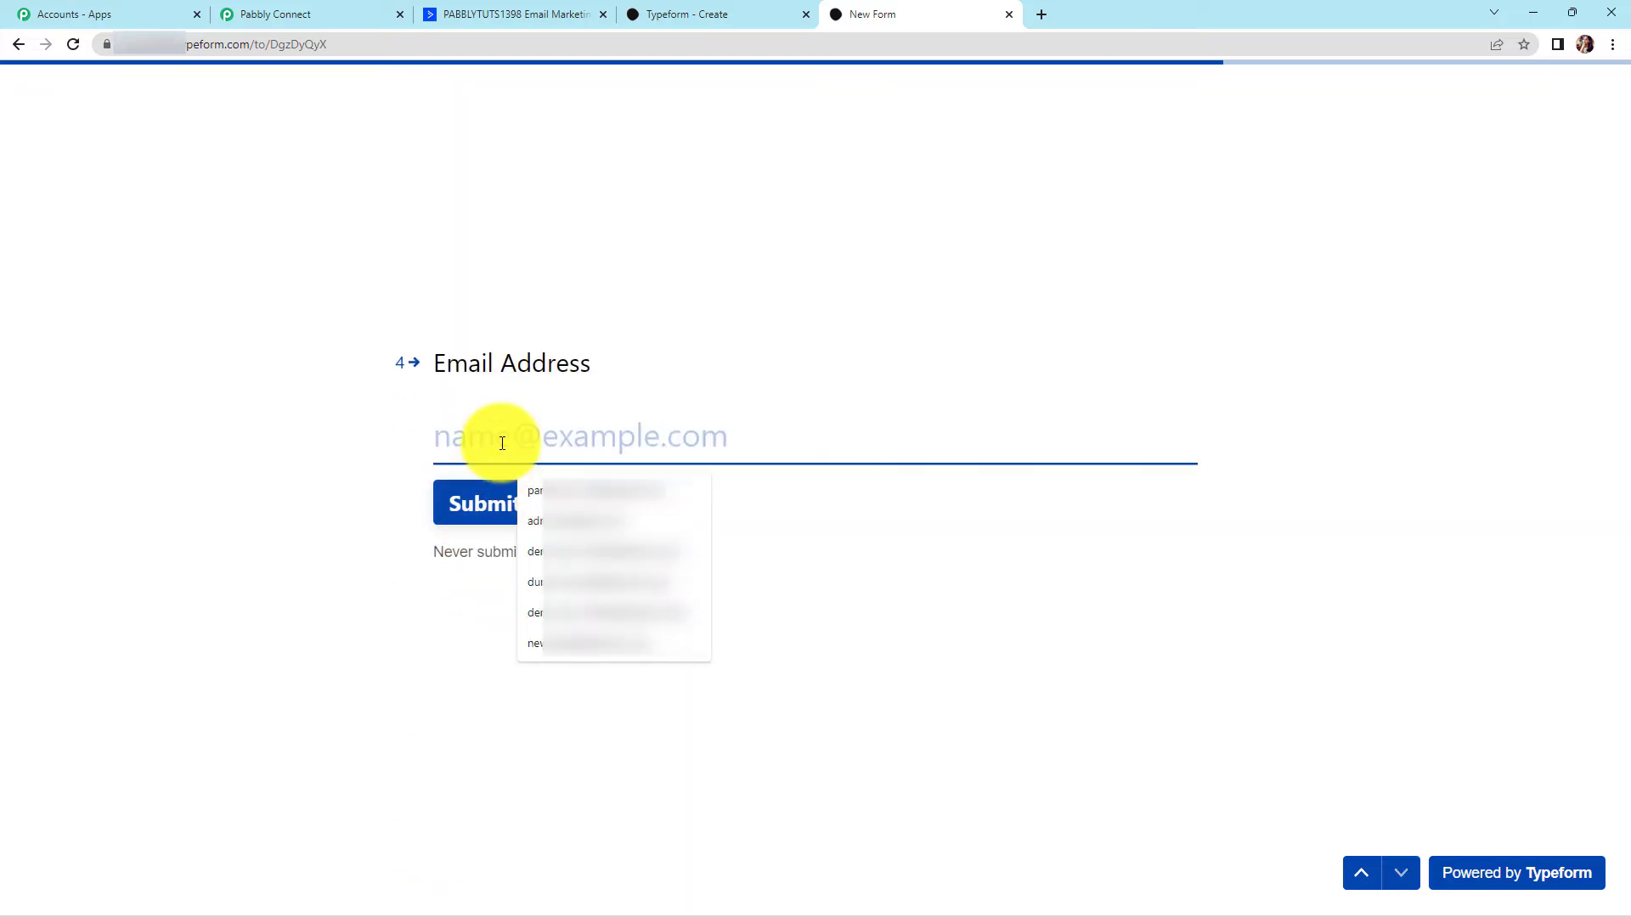
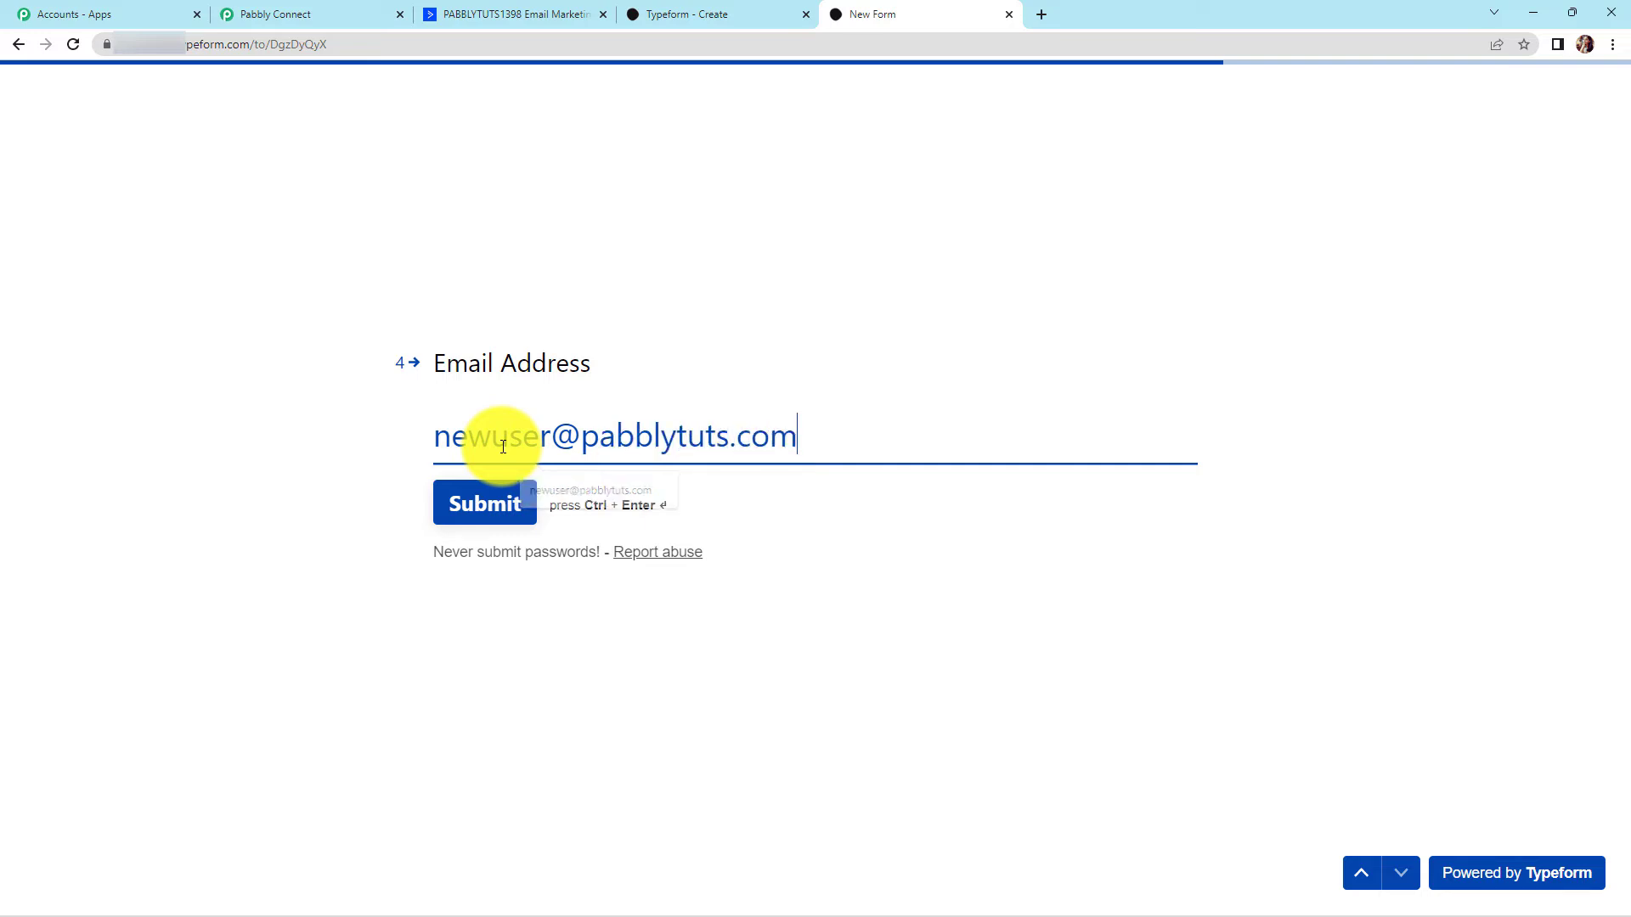
left_click(479, 506)
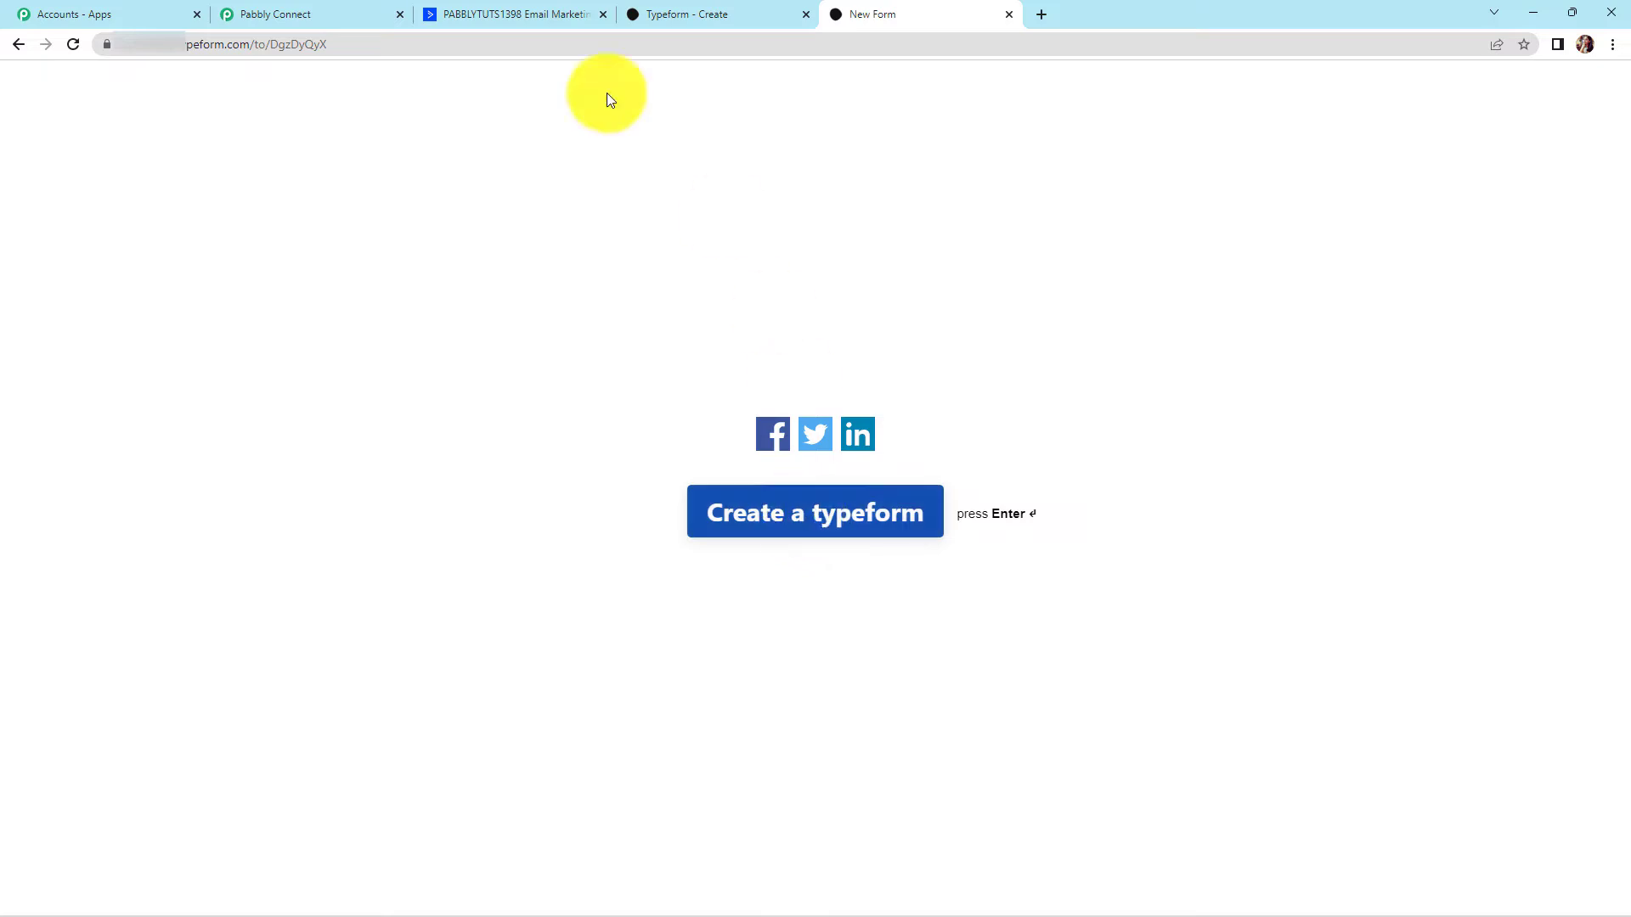
Review the captured response's name, phone and email fields in the Typeform trigger
left_click(299, 15)
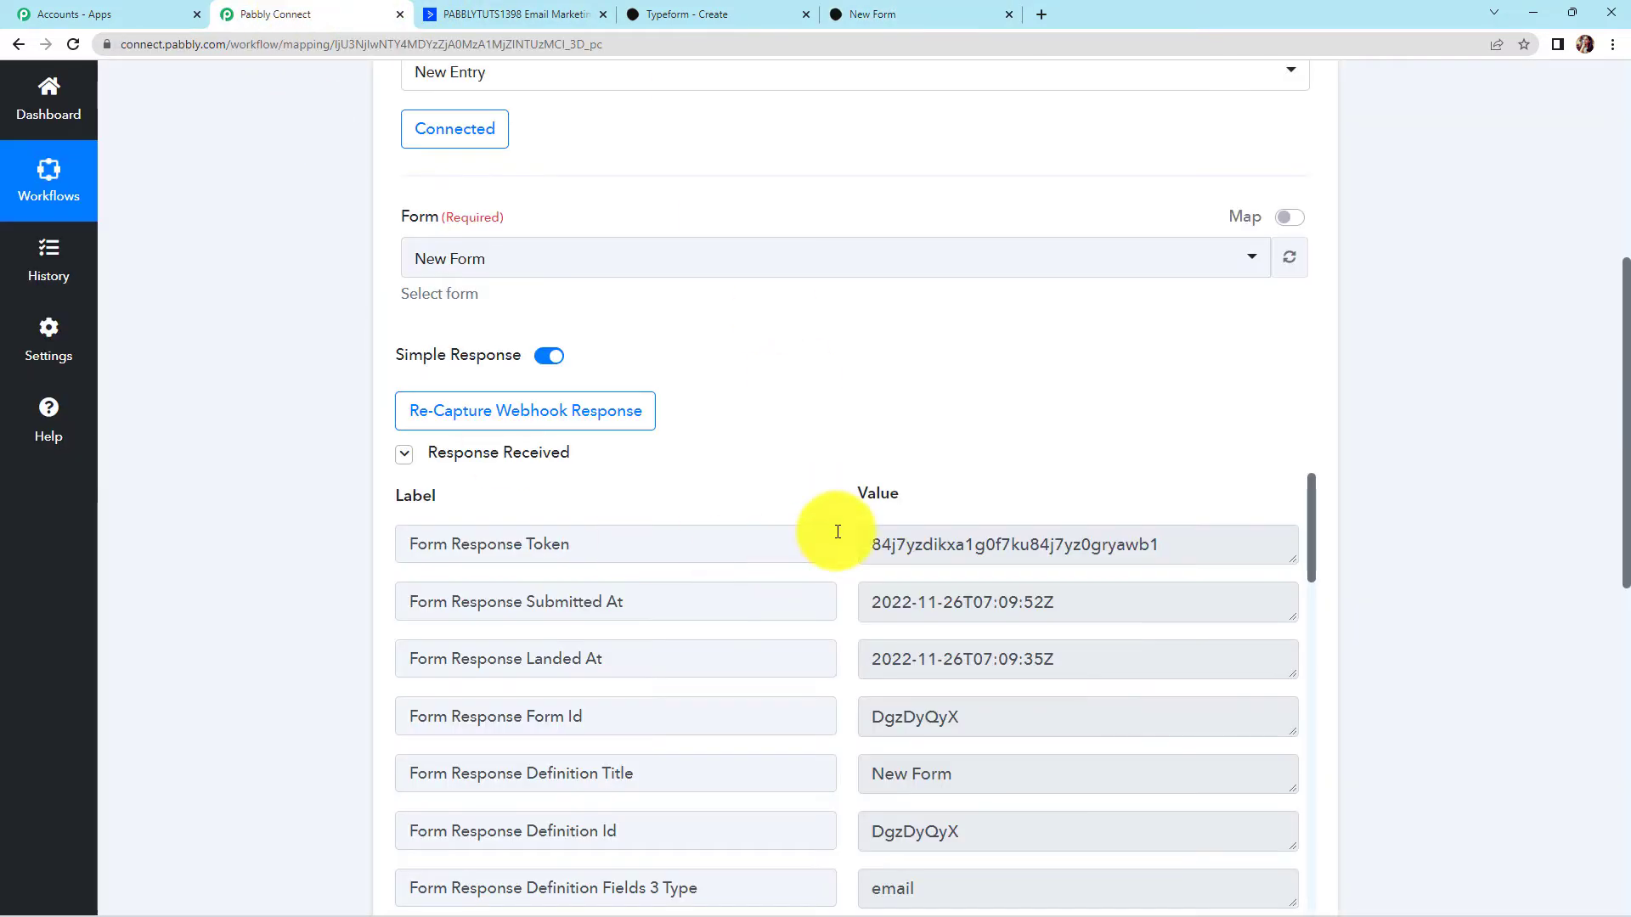
scroll(1403, 443, "down", 3)
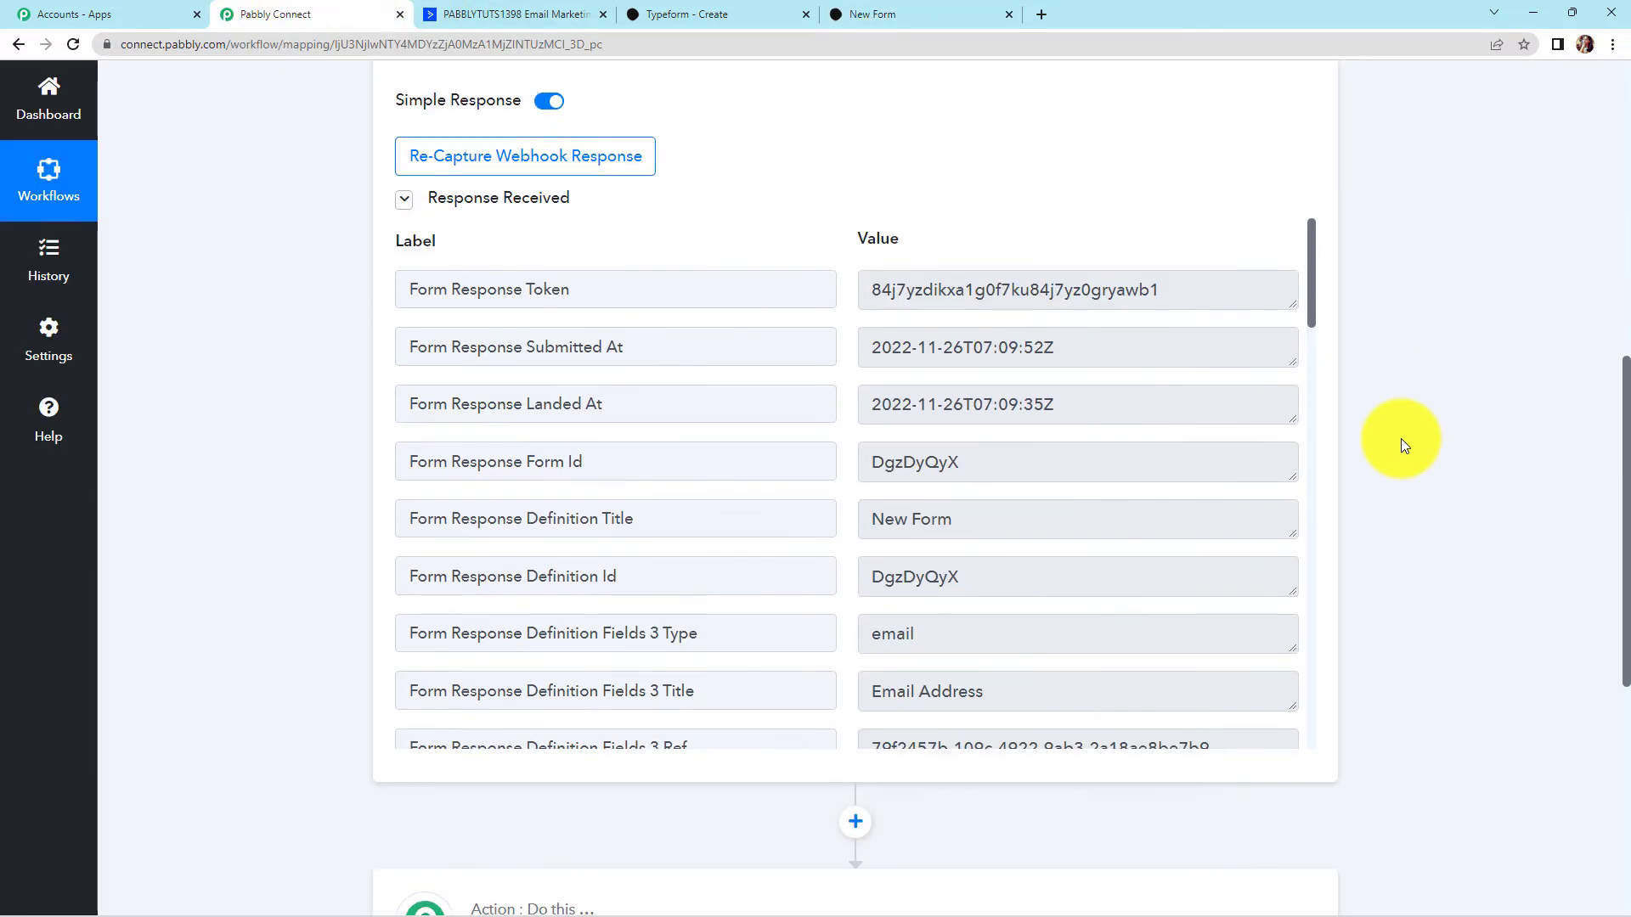
left_click_drag(1312, 276, 1277, 543)
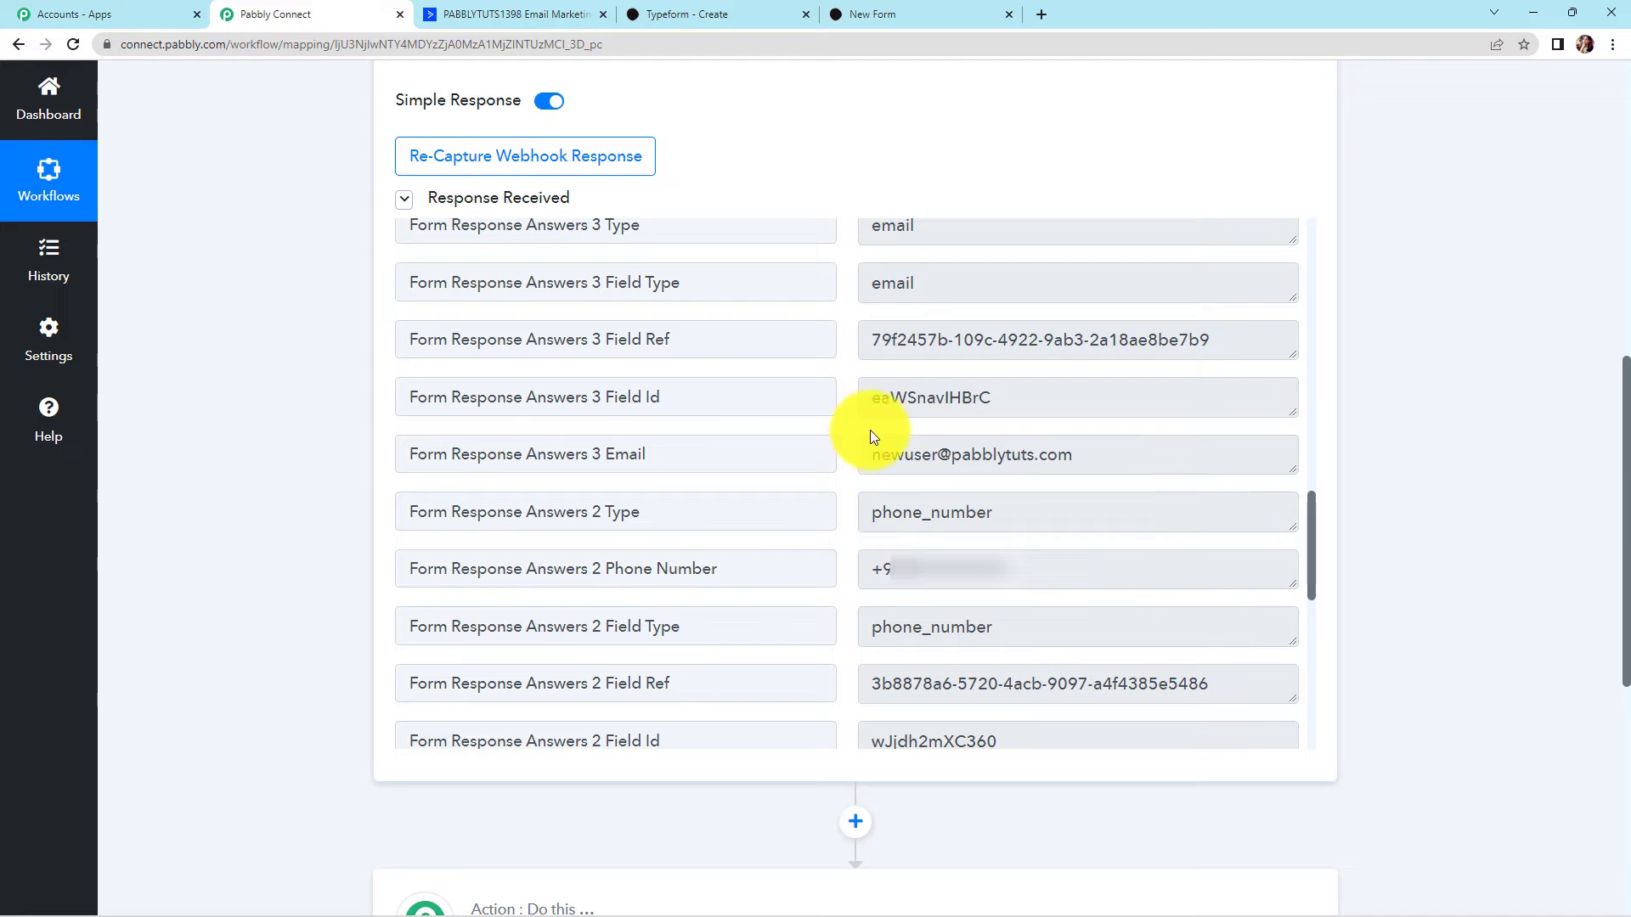
scroll(1194, 511, "up", 4)
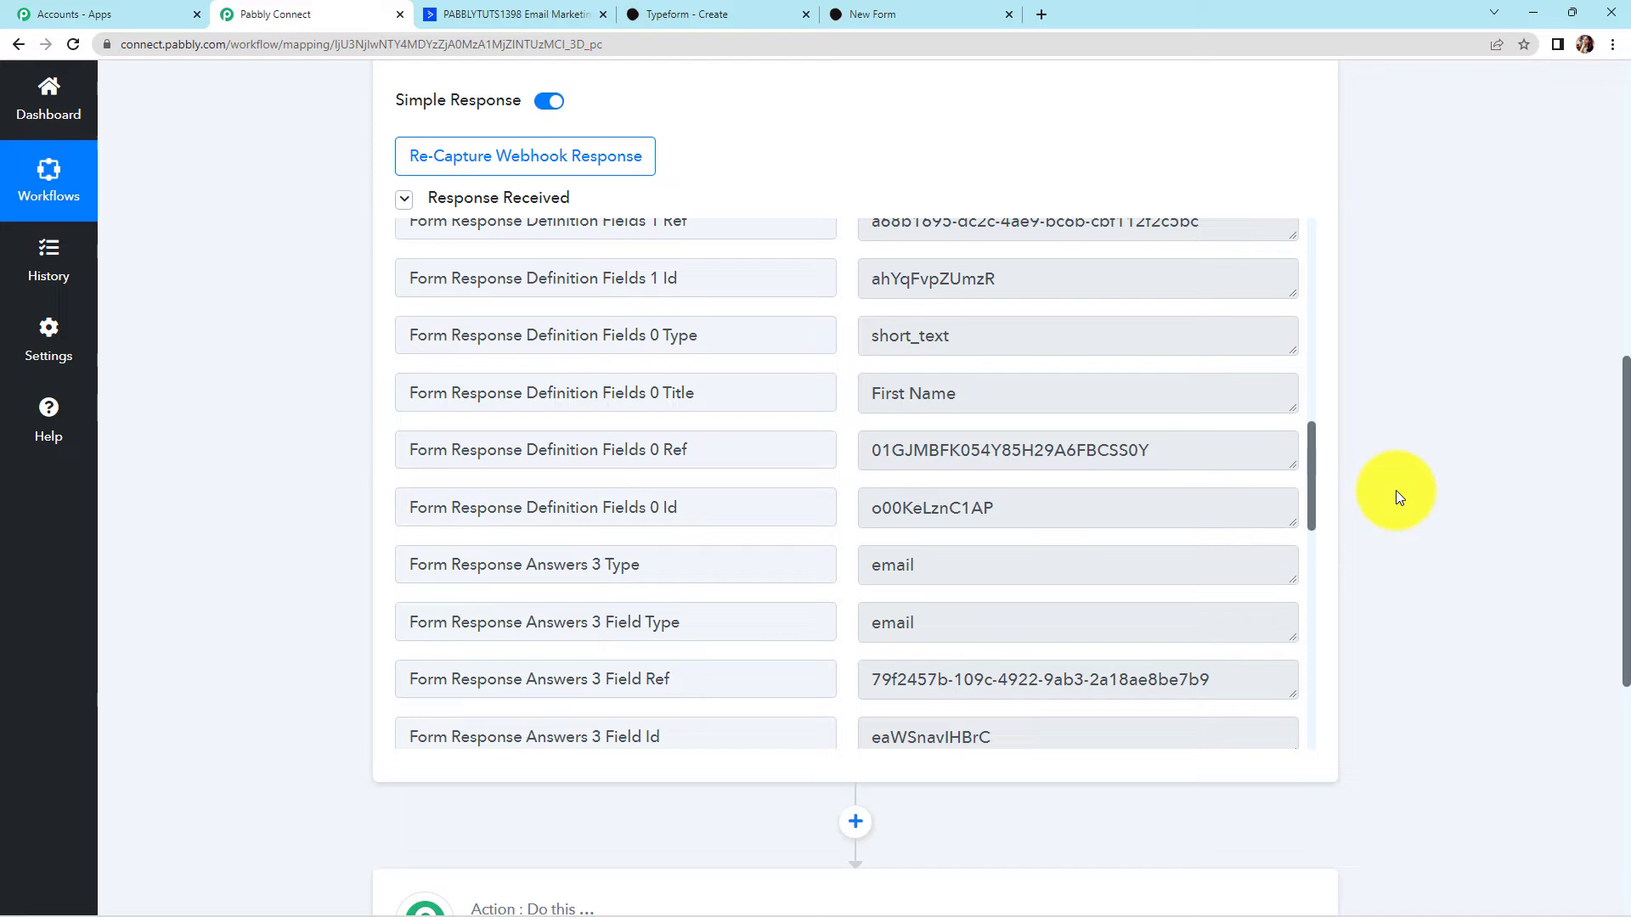
scroll(1394, 491, "down", 5)
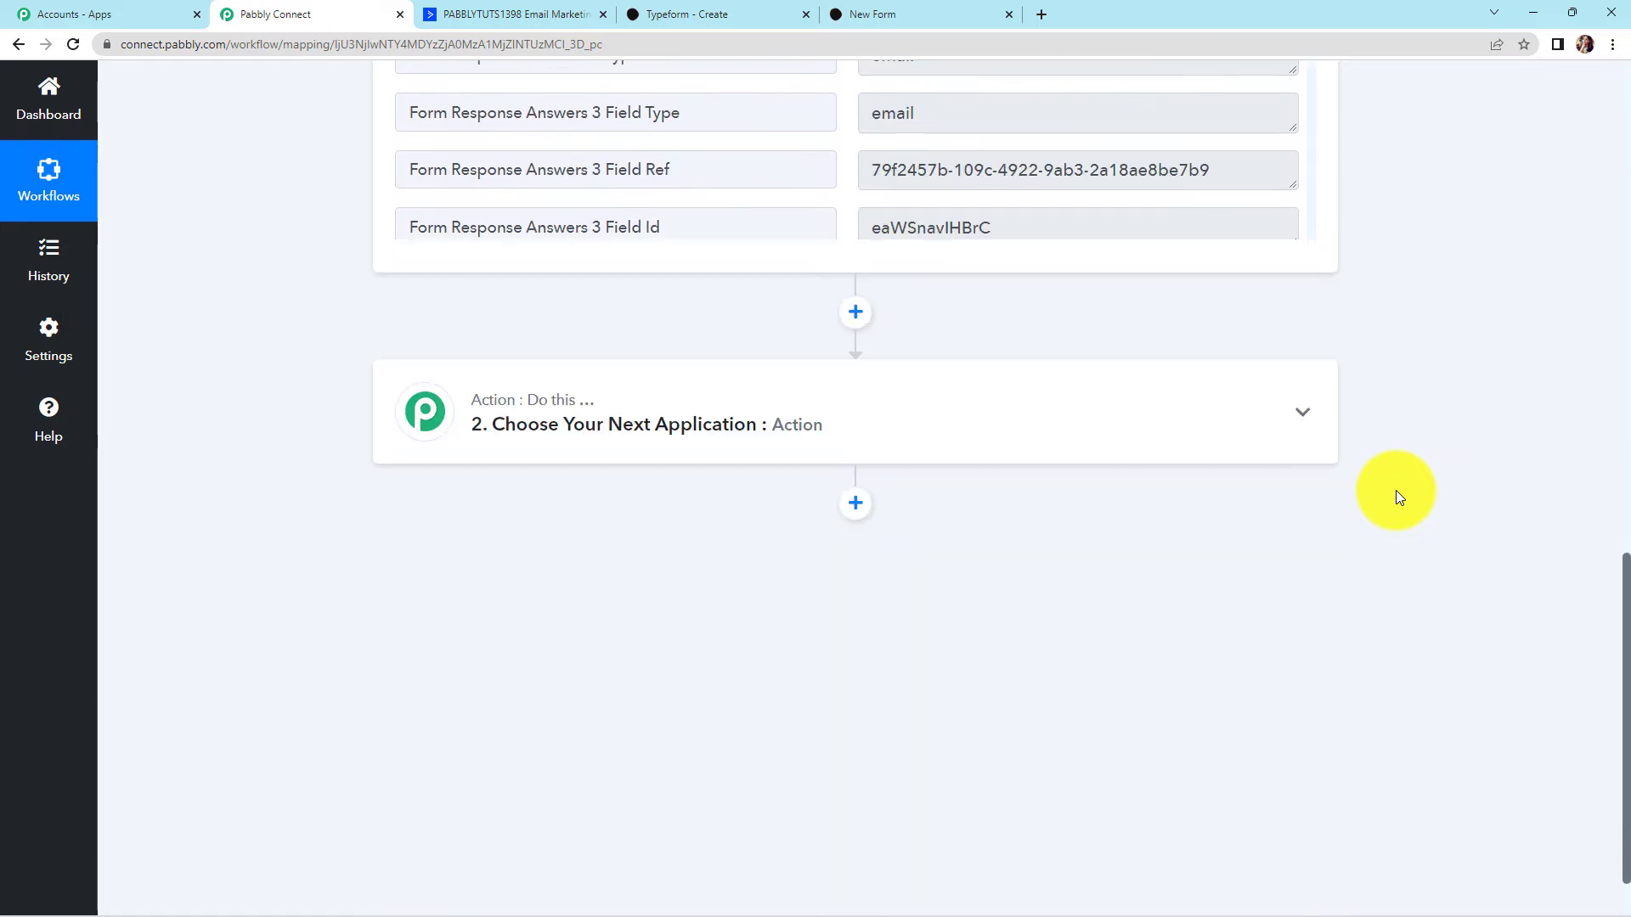
left_click(561, 441)
Set the action to ActiveCampaign's Create a Contact event and begin connecting the account
left_click(540, 537)
type("active")
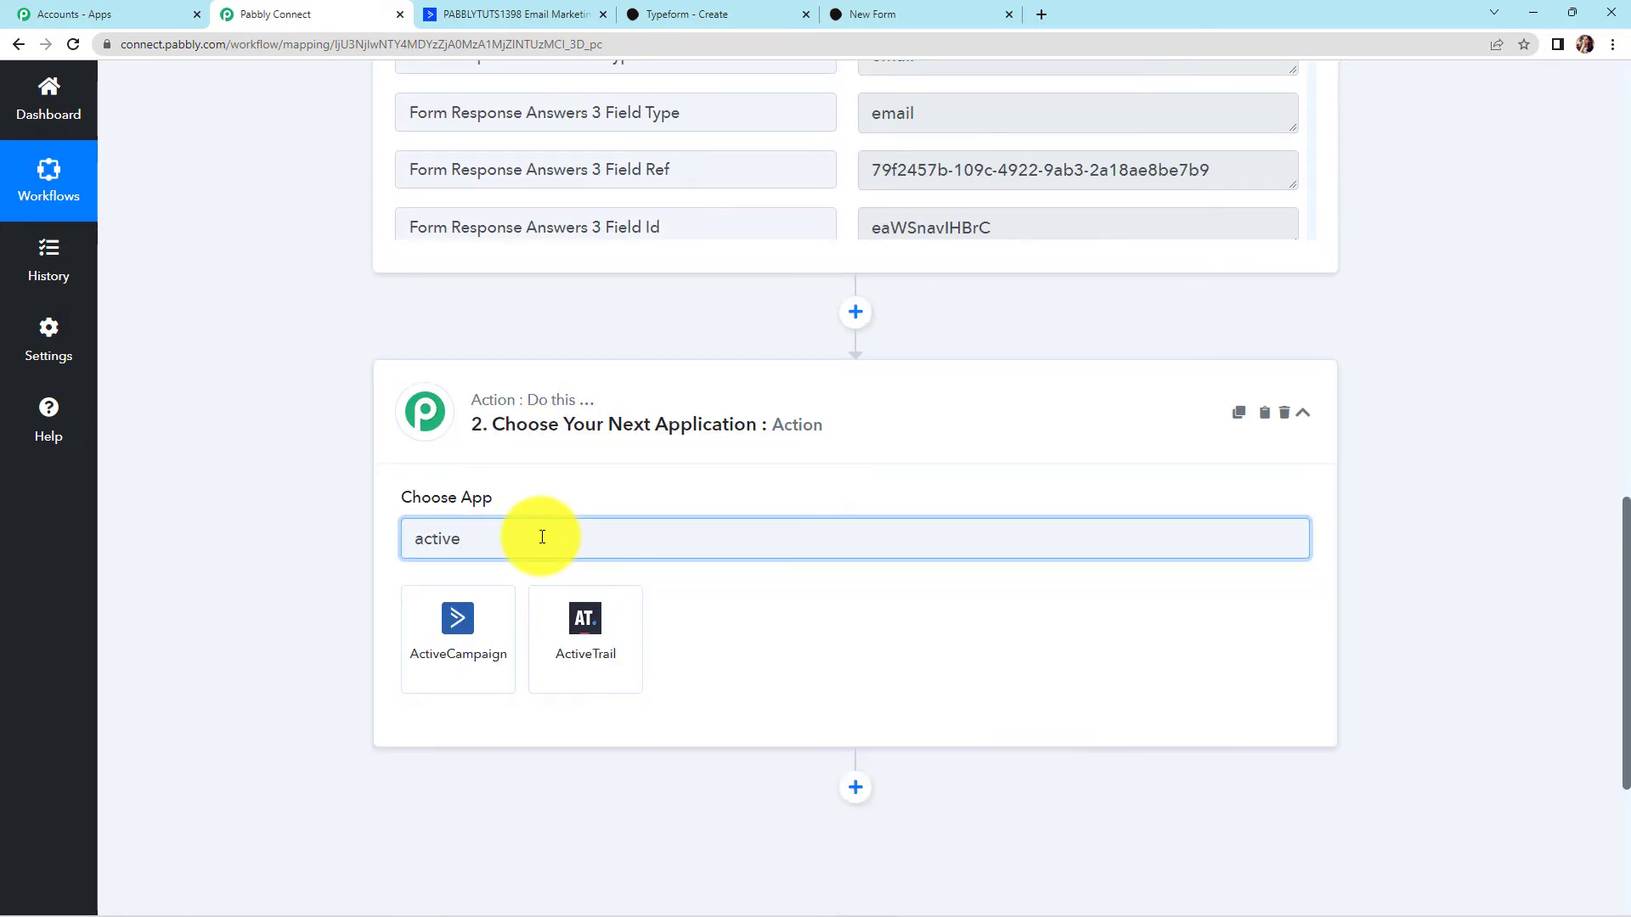
left_click(484, 659)
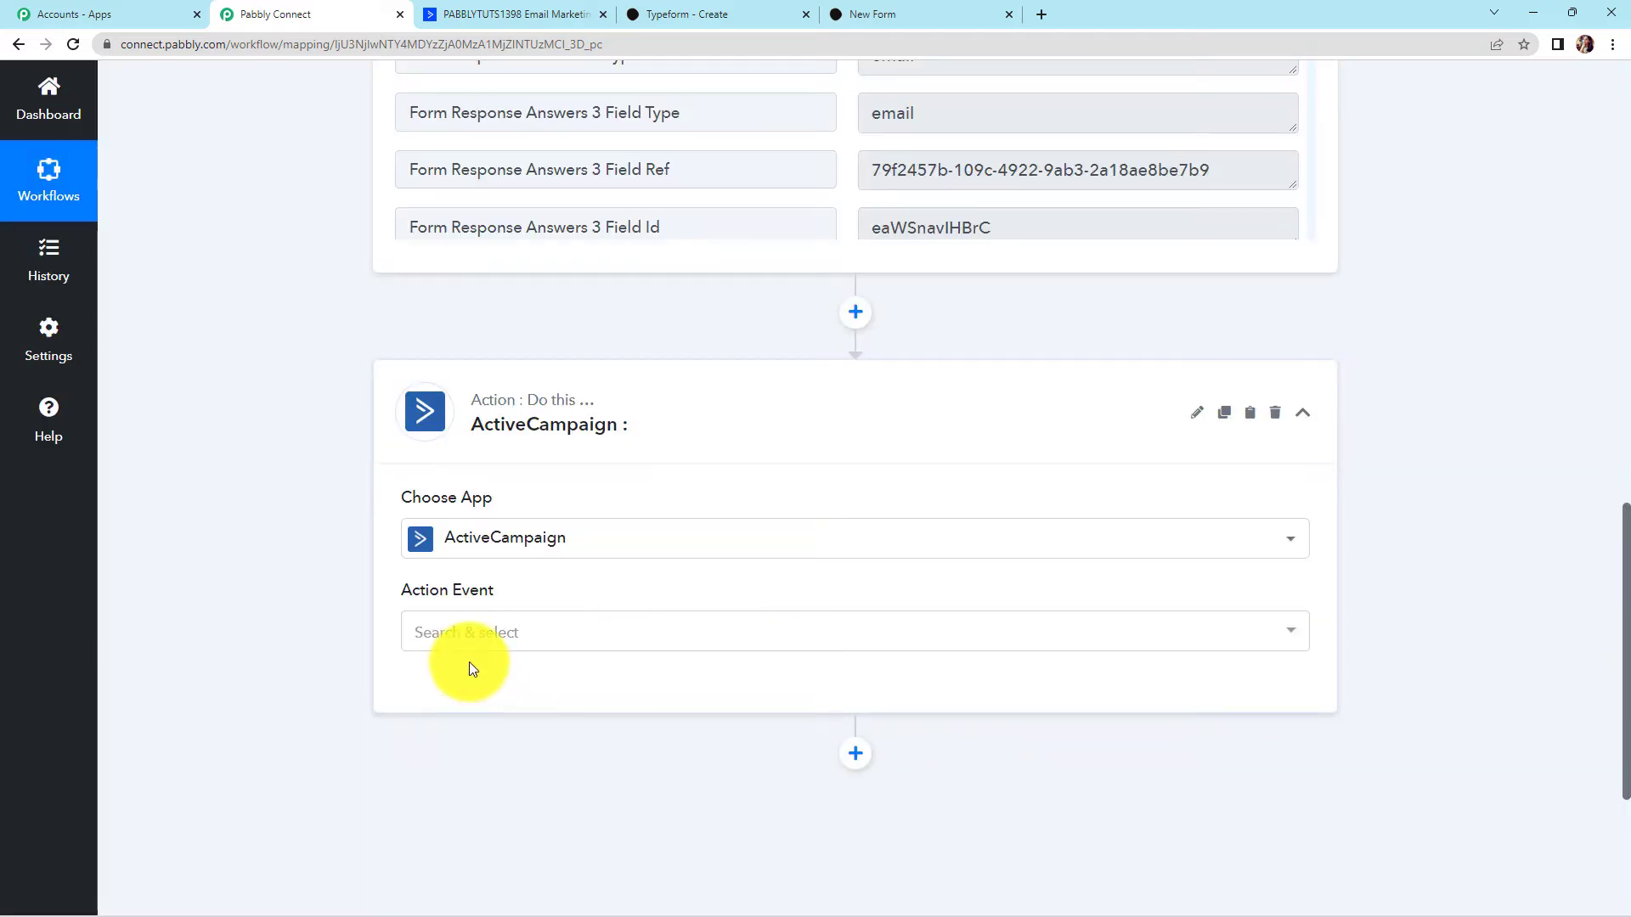
left_click(449, 640)
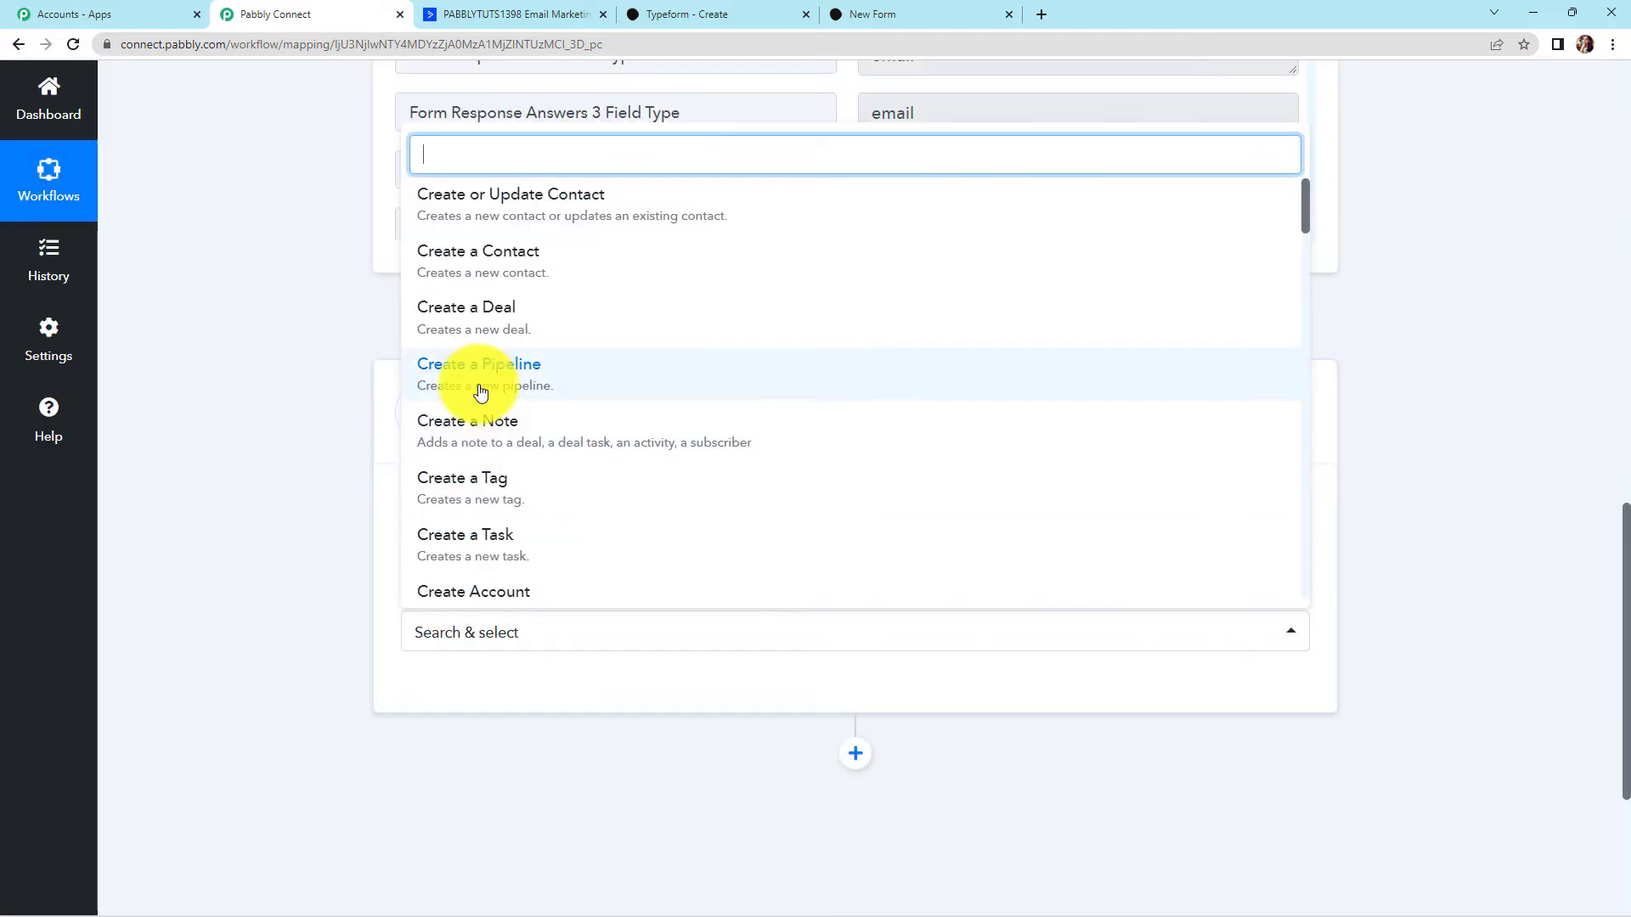
left_click(473, 265)
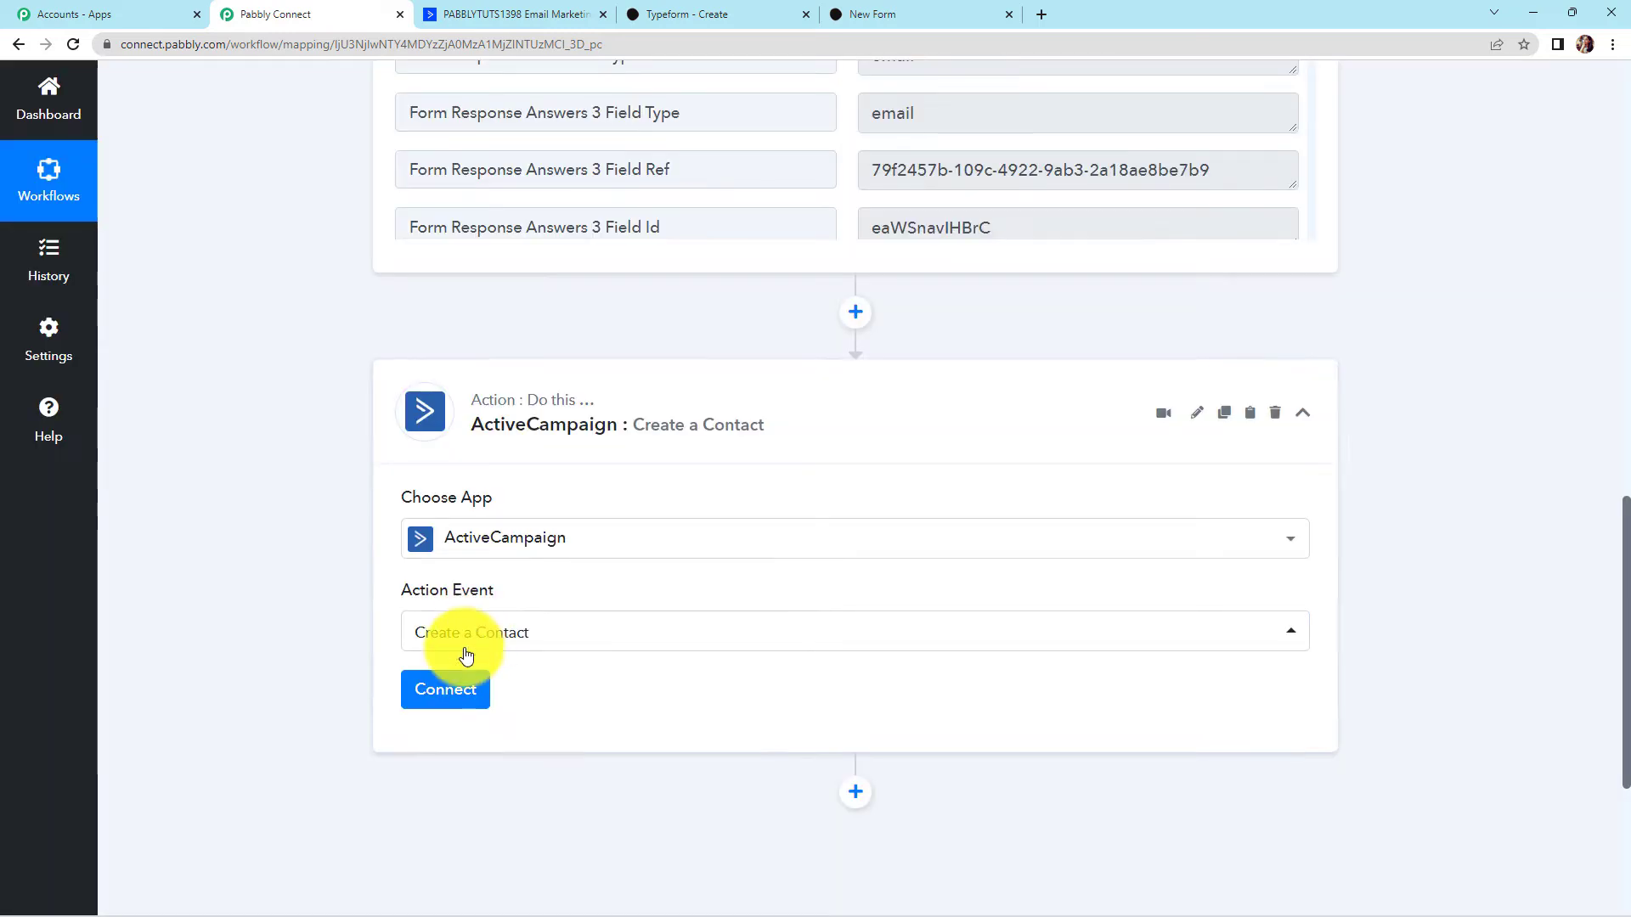
left_click(445, 691)
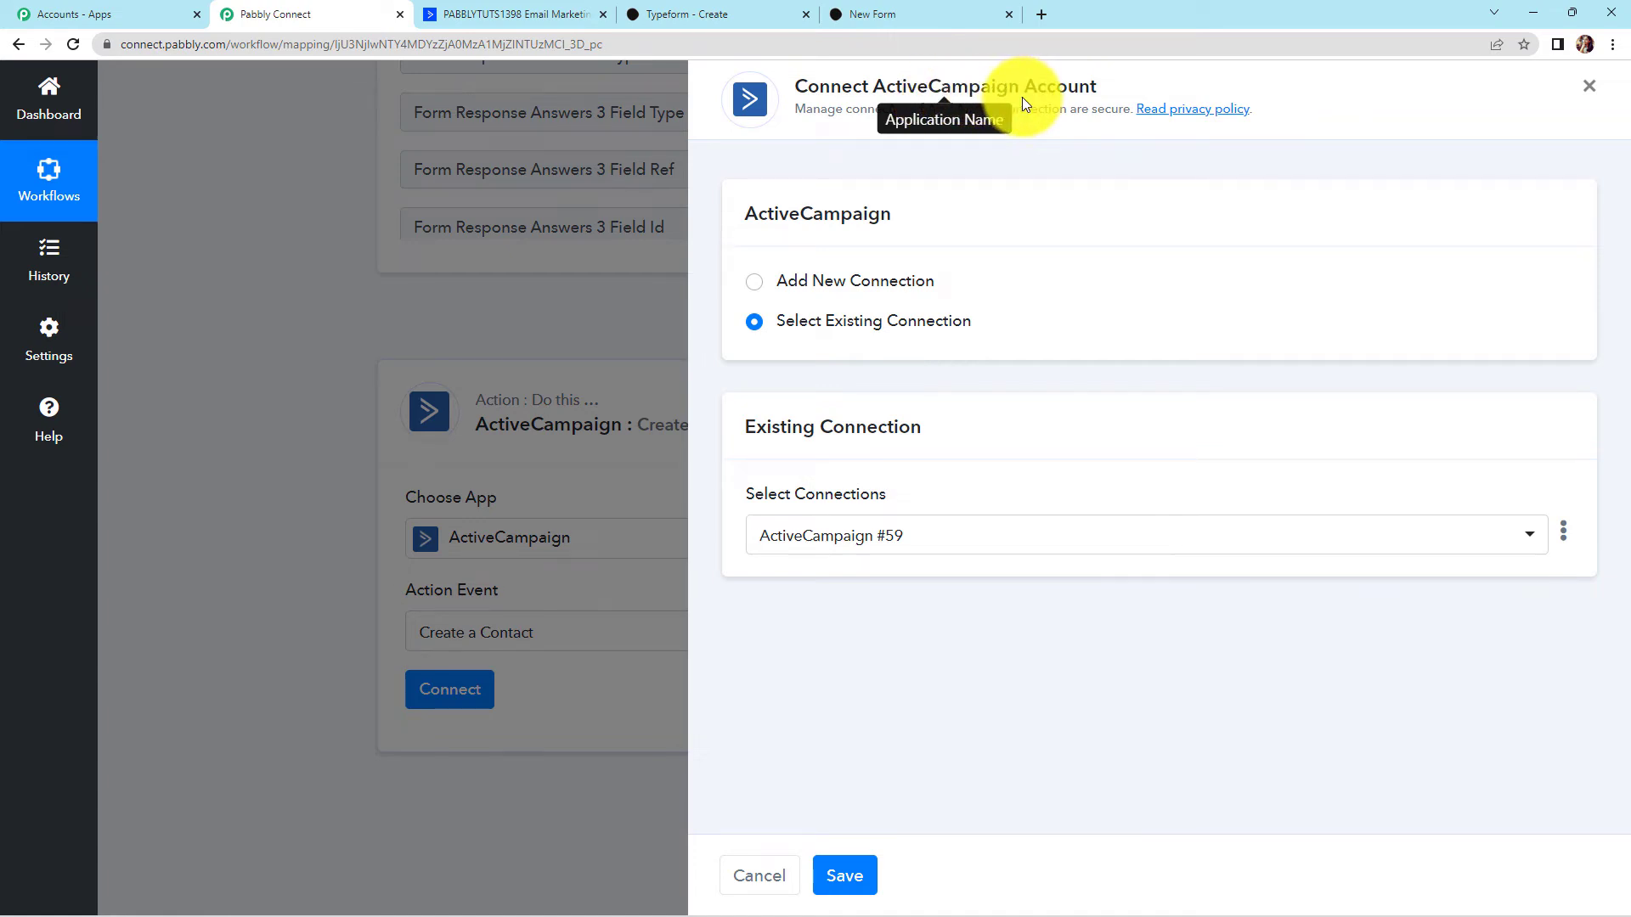
Start a new ActiveCampaign connection, then open the ActiveCampaign account settings
left_click(759, 287)
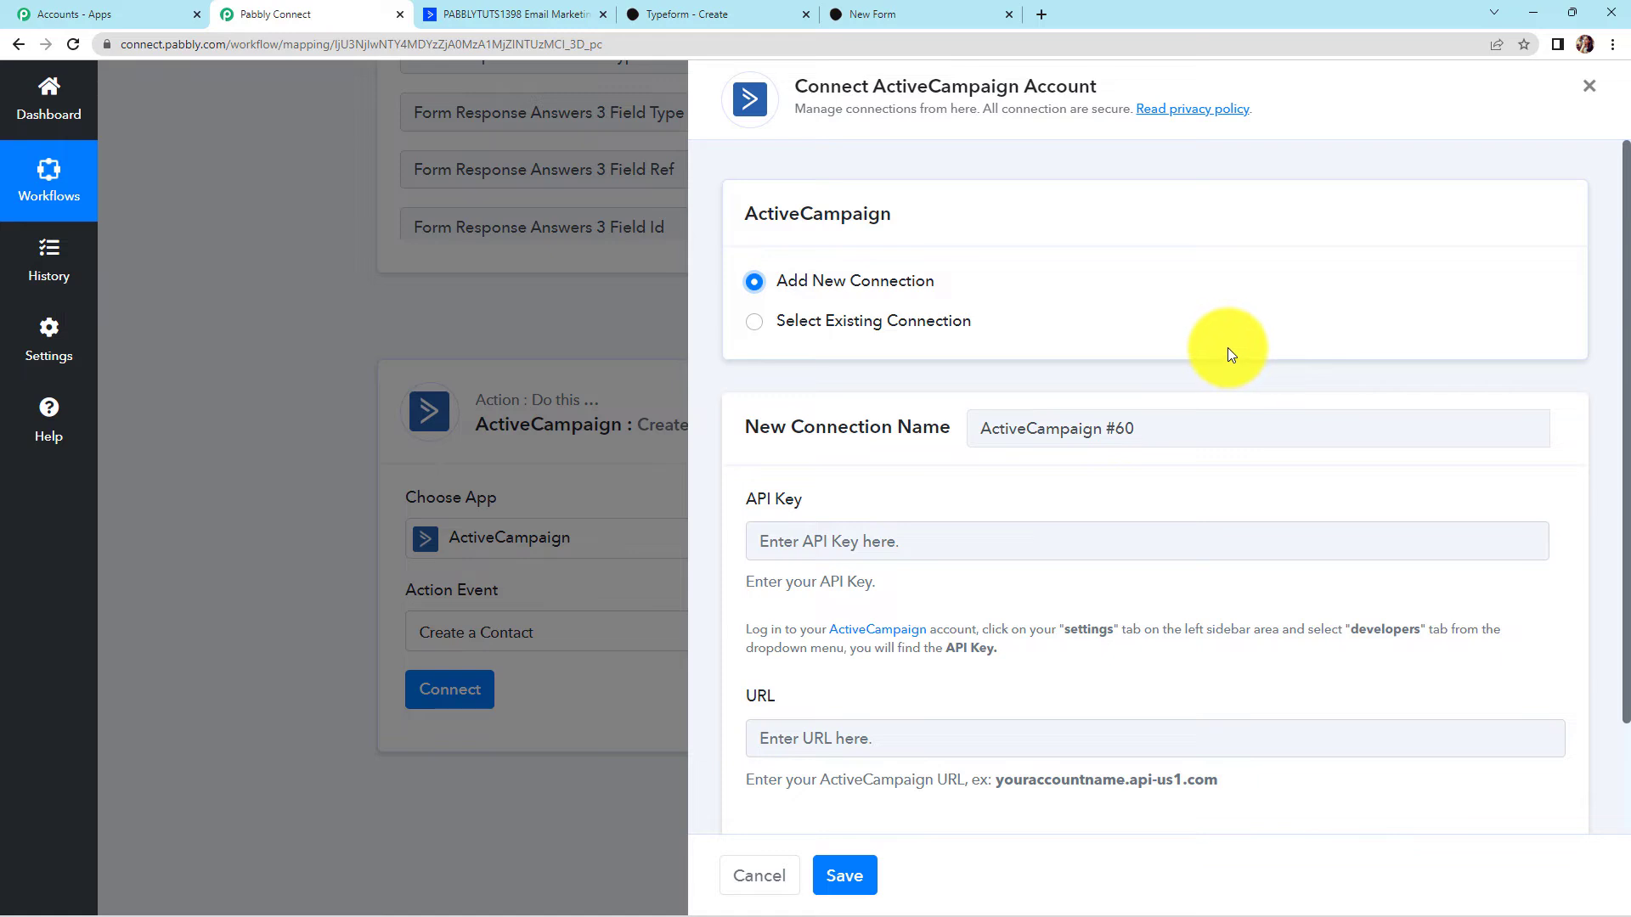
scroll(1226, 348, "down", 3)
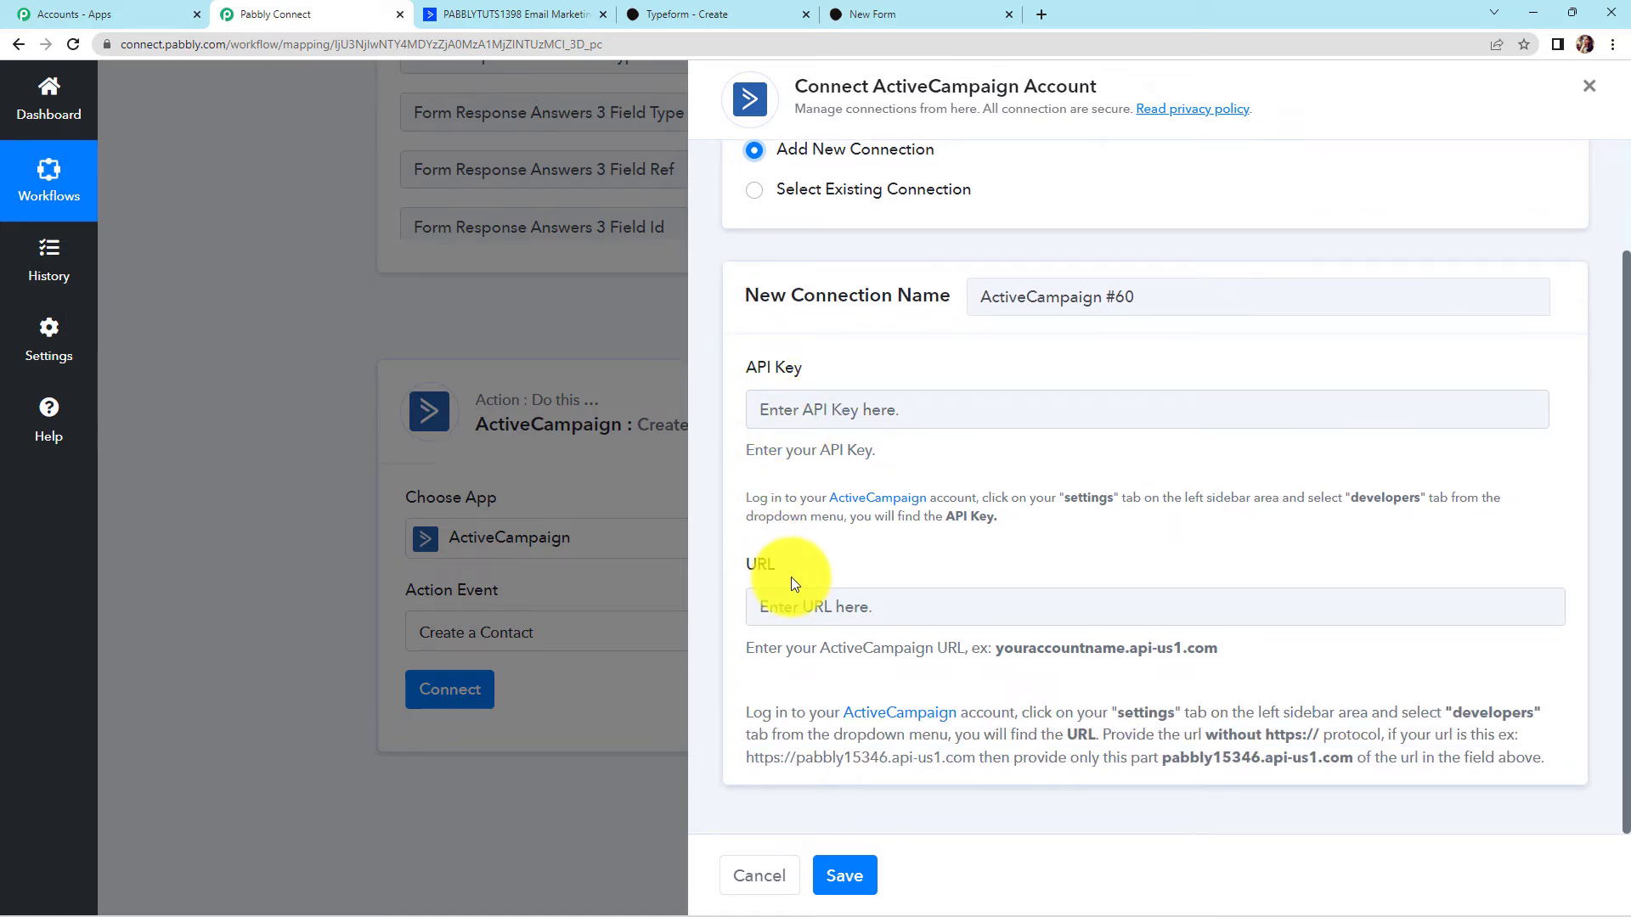
left_click(466, 17)
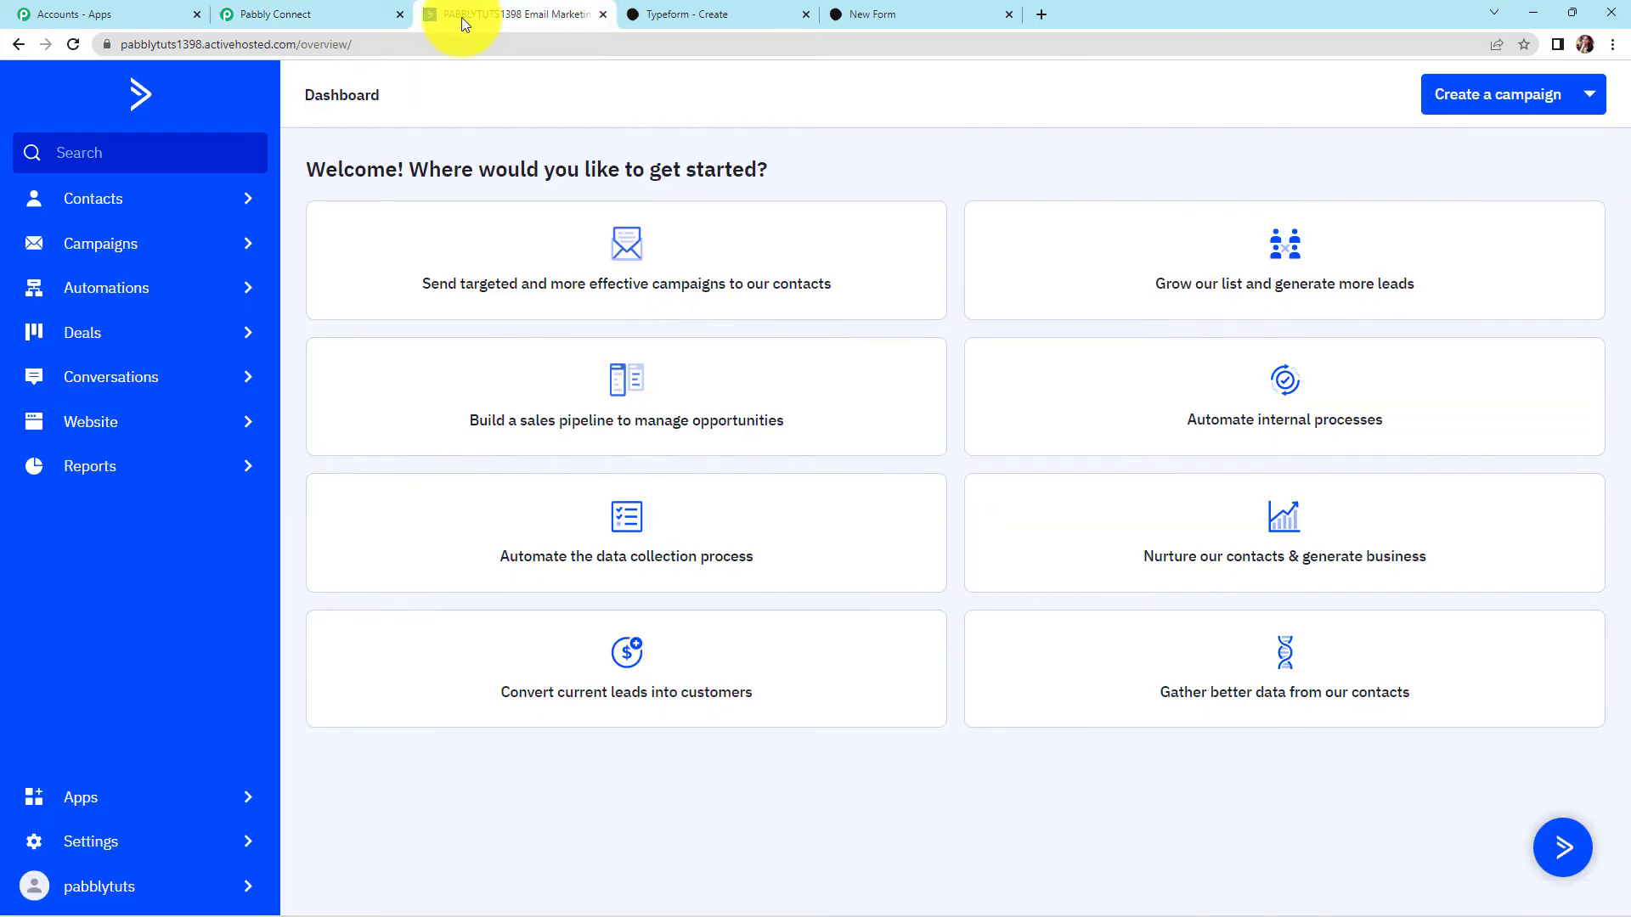
left_click(98, 848)
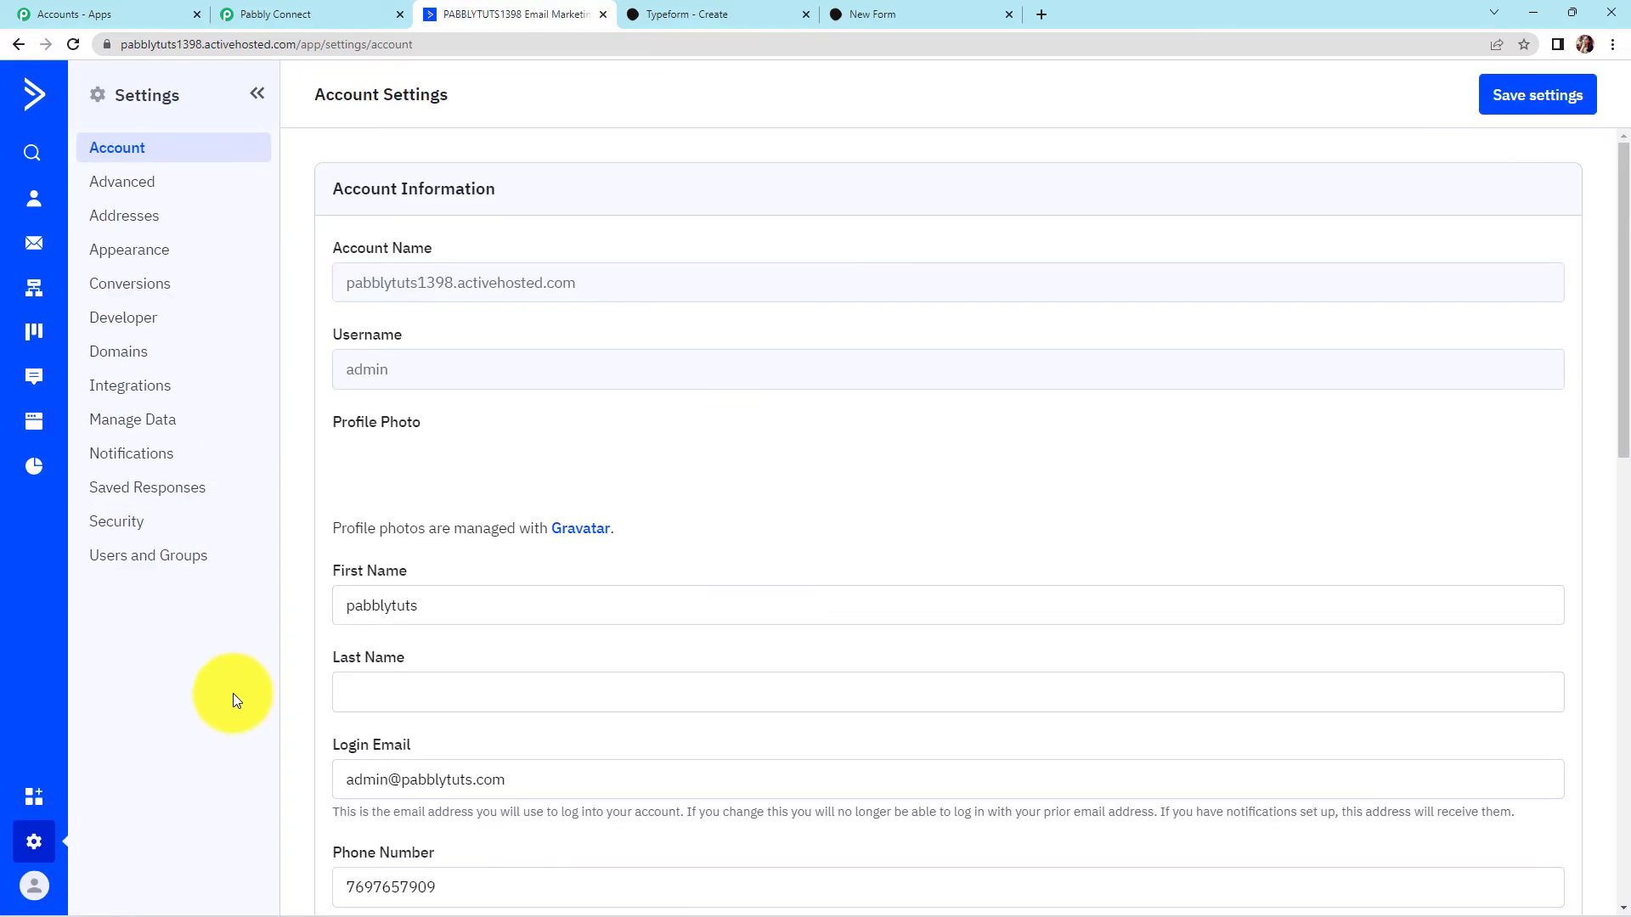
Copy the API key from ActiveCampaign's Developer settings and return to Pabbly Connect
left_click(140, 323)
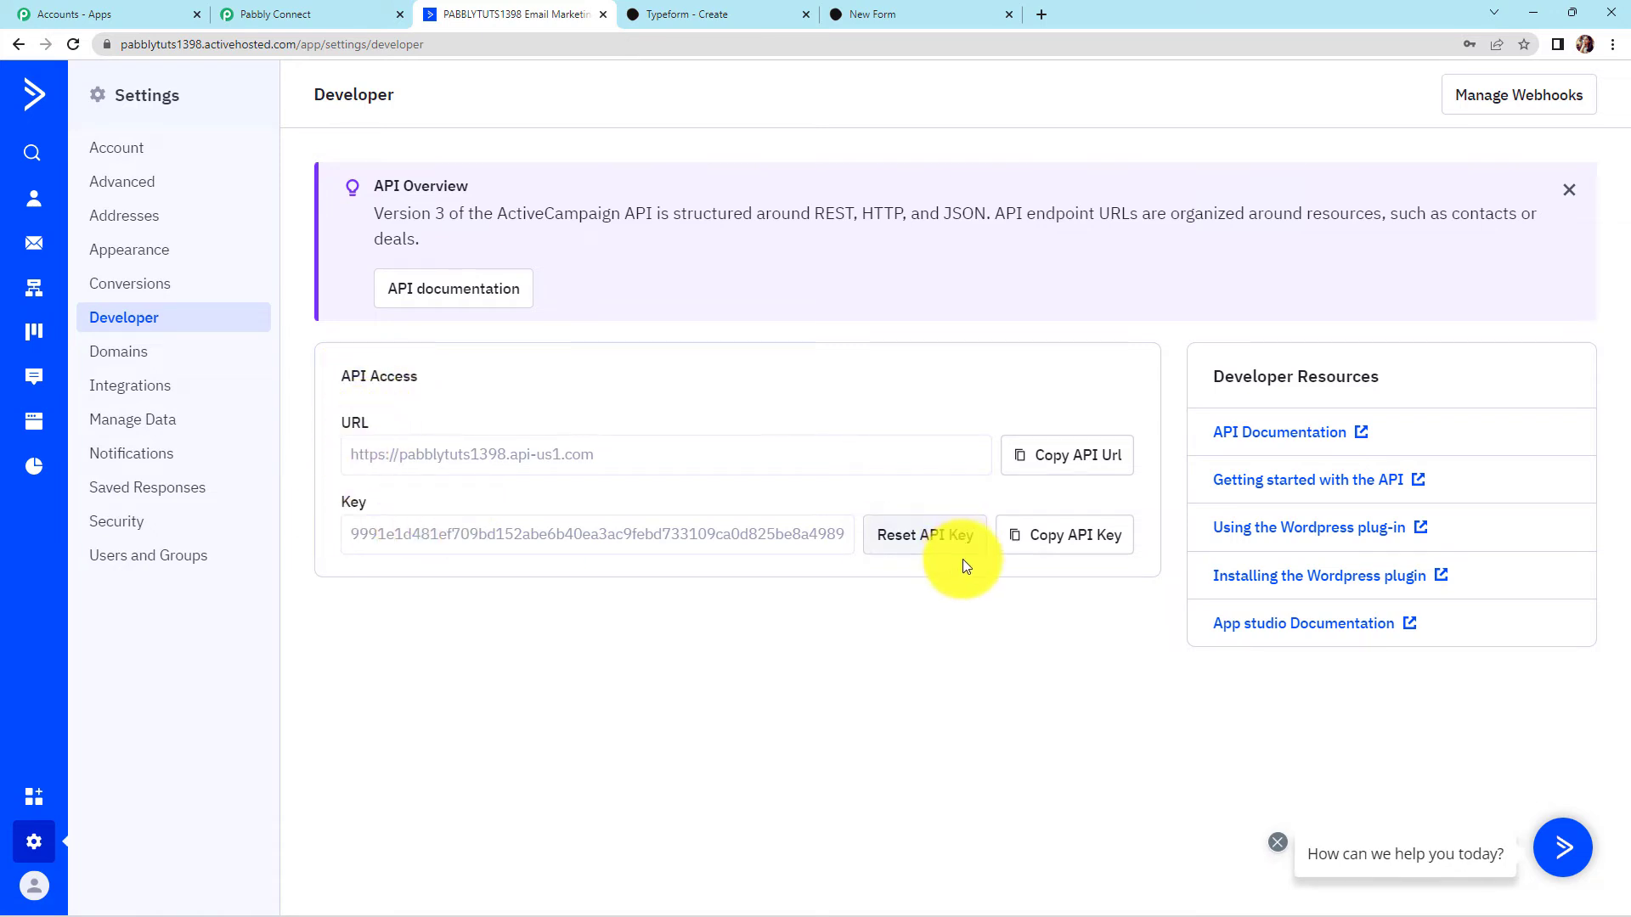
left_click(1077, 537)
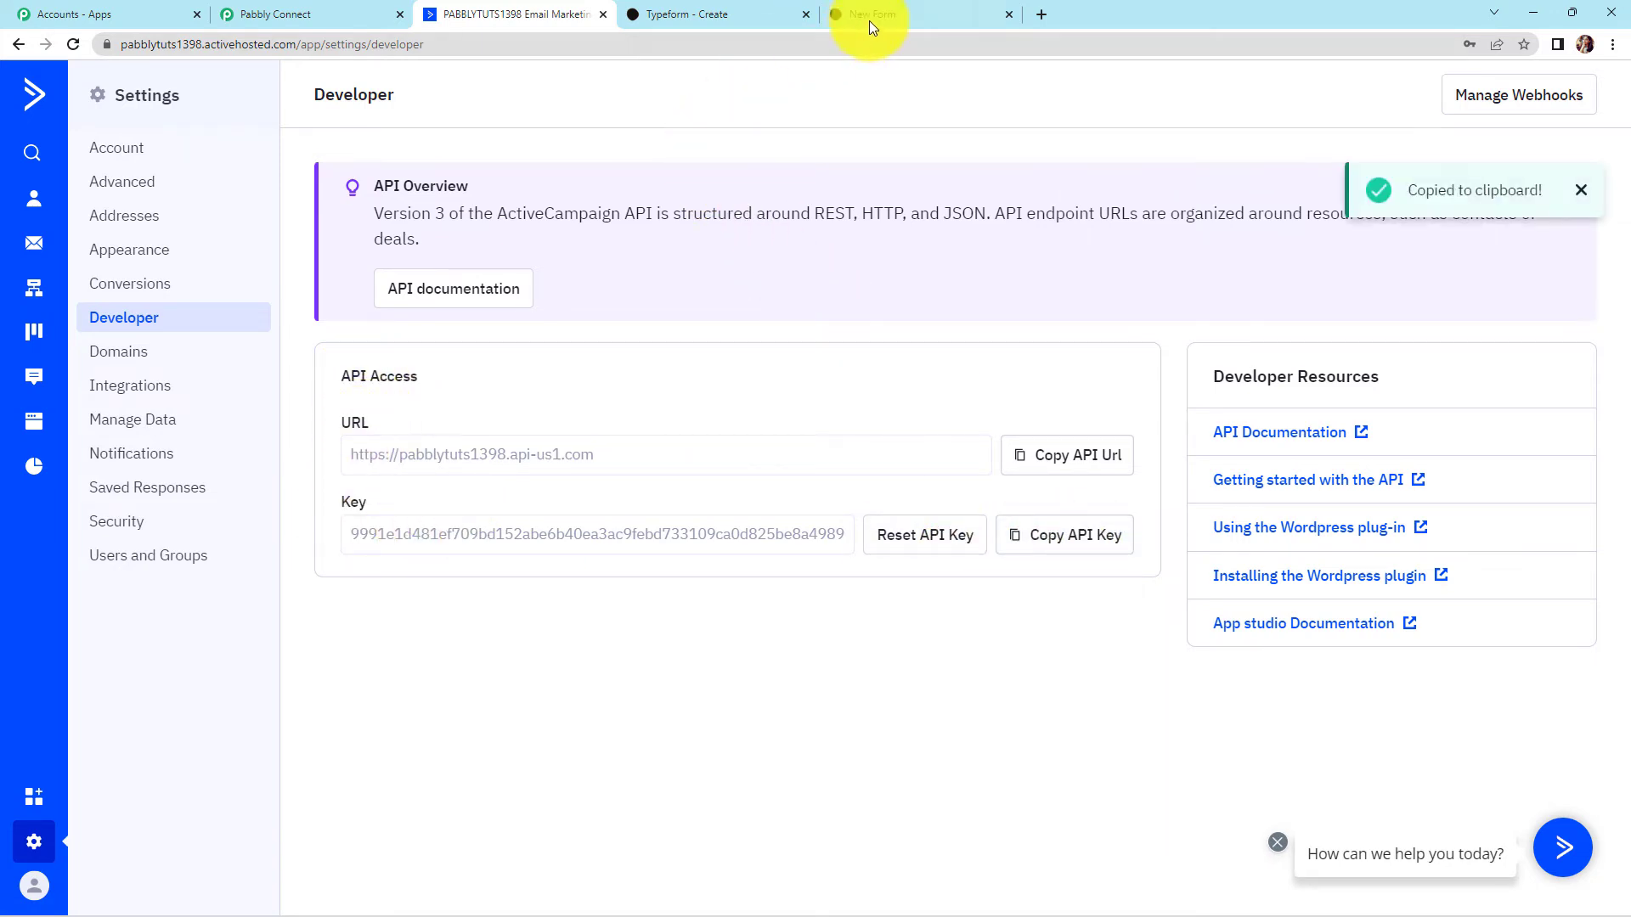
left_click(259, 10)
Paste the ActiveCampaign API key and copy the account's API URL from developer settings
left_click(769, 396)
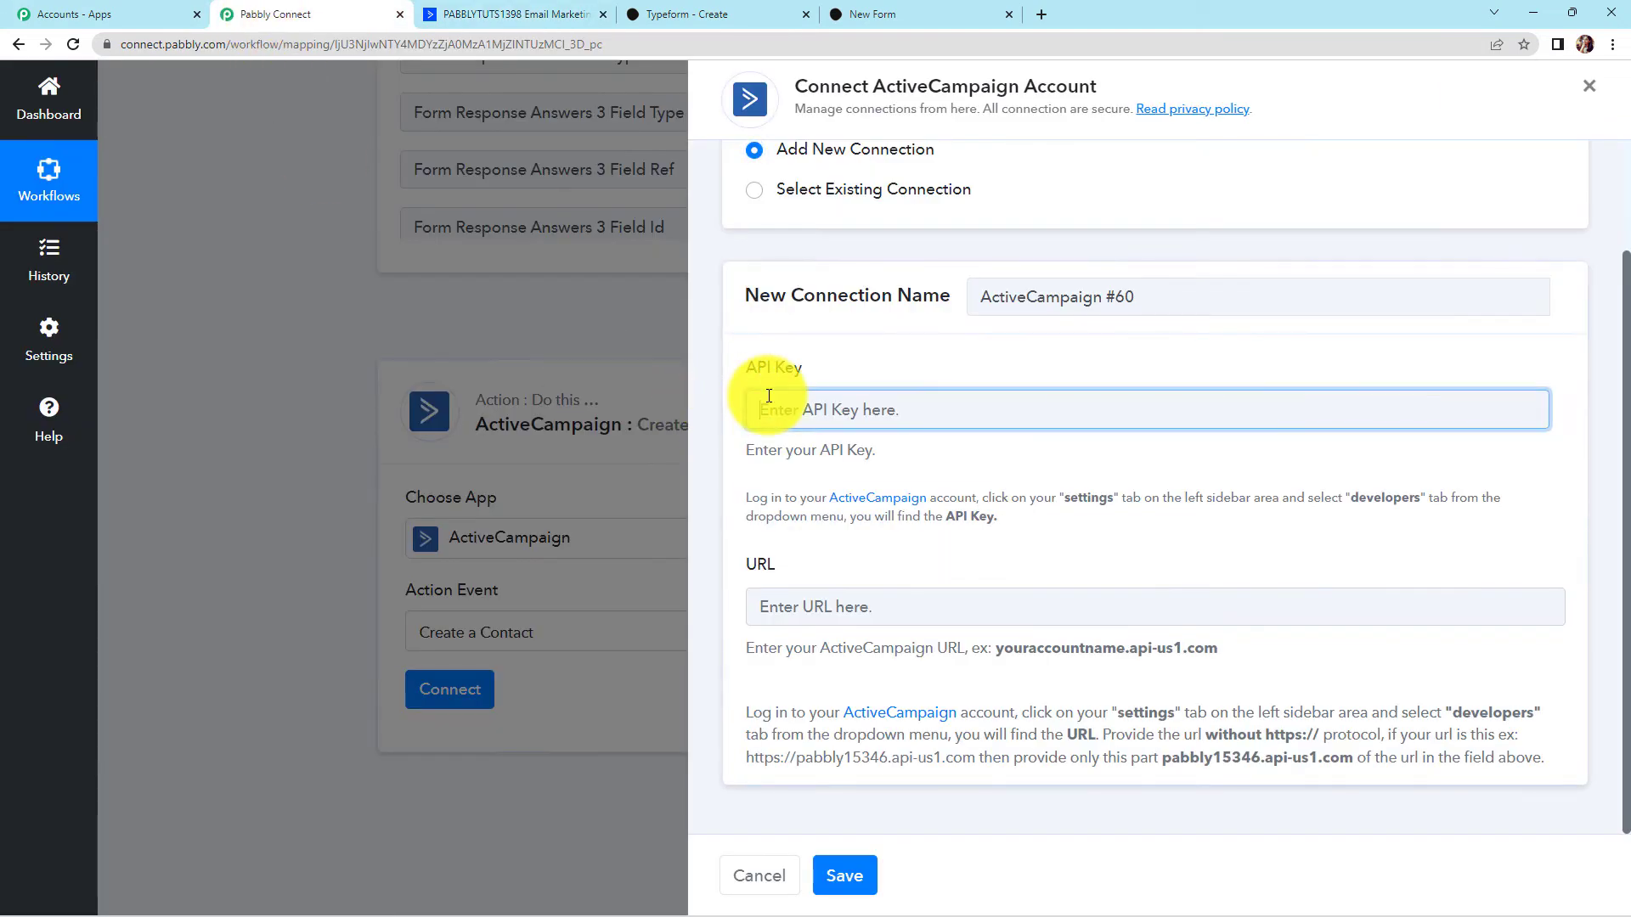
key("ctrl+v")
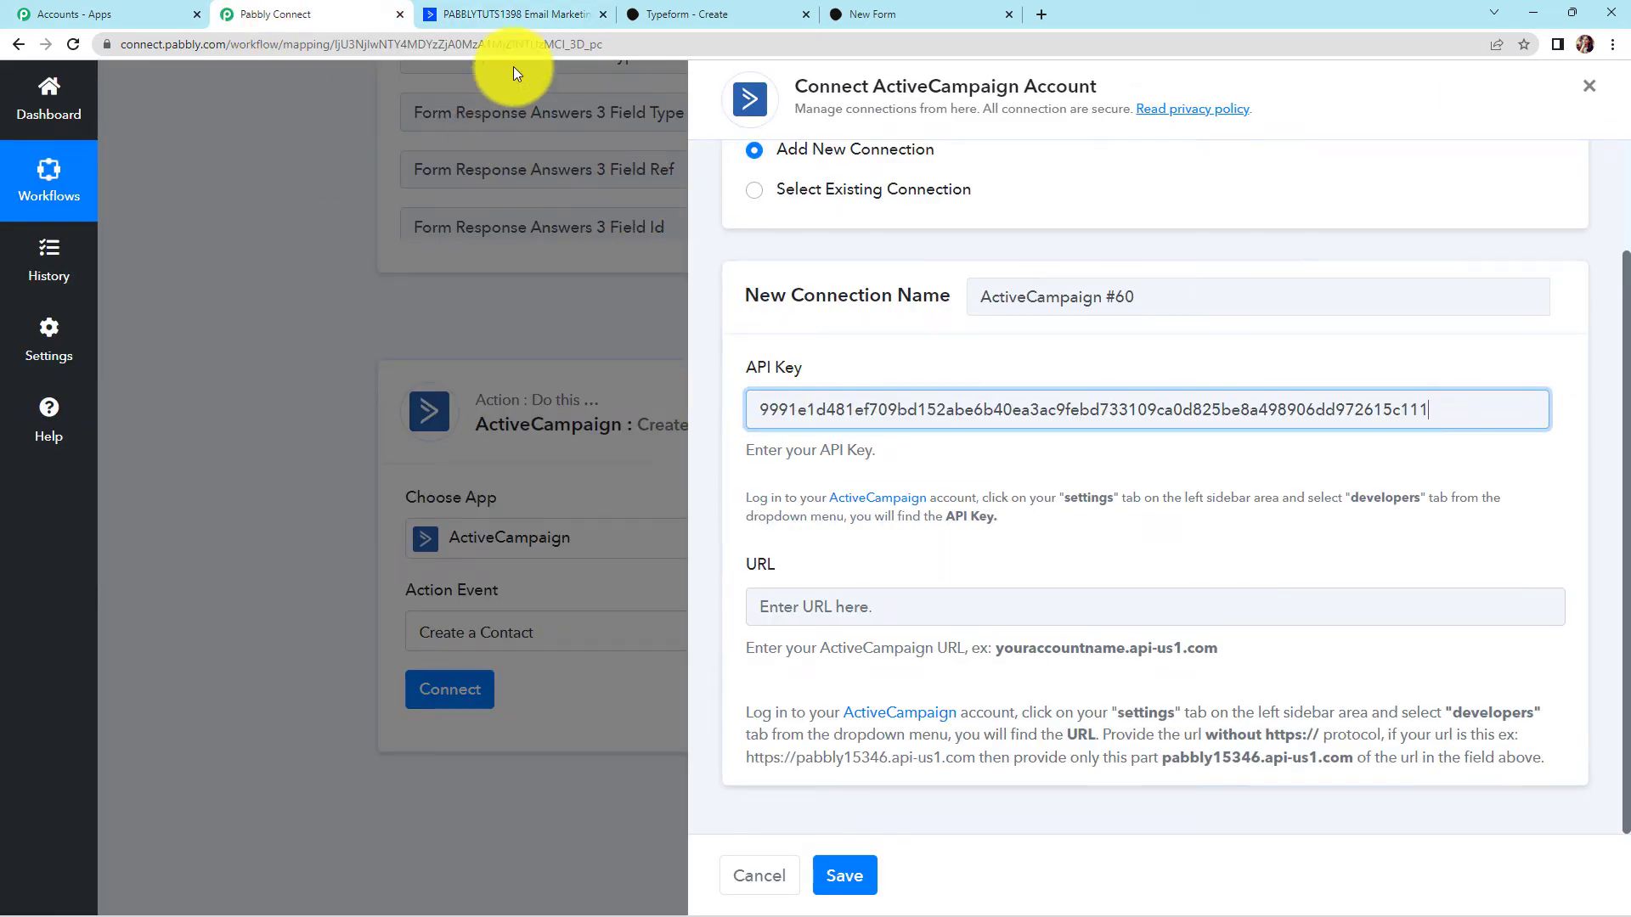
left_click(501, 13)
left_click(1077, 450)
left_click(317, 13)
left_click(818, 608)
key("ctrl+v")
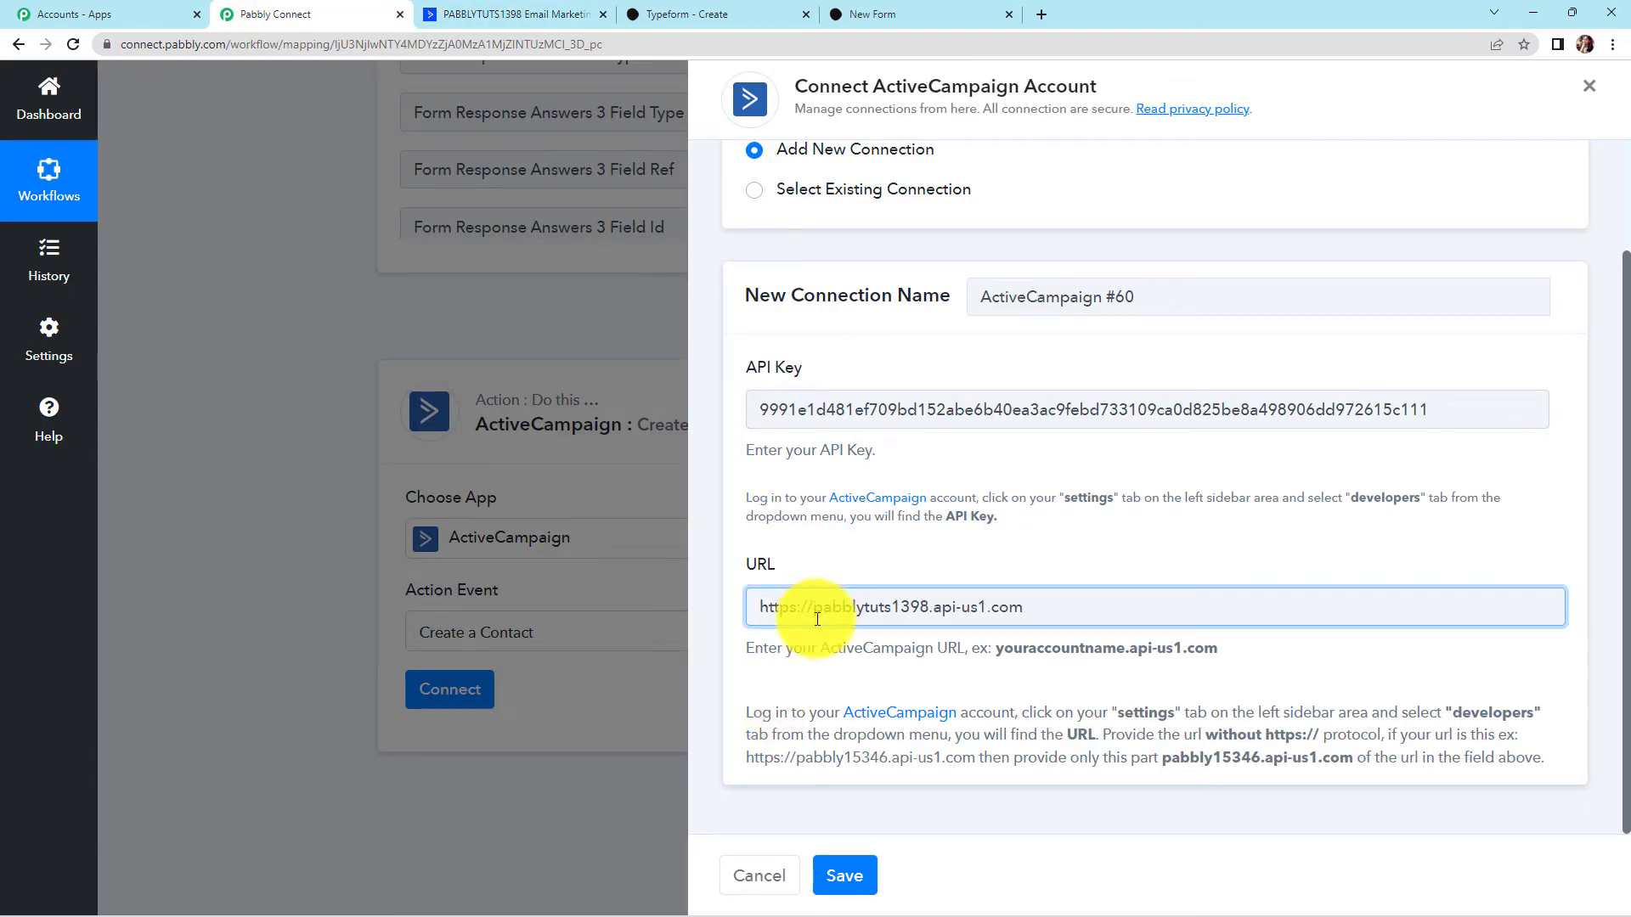
left_click_drag(995, 651, 1196, 655)
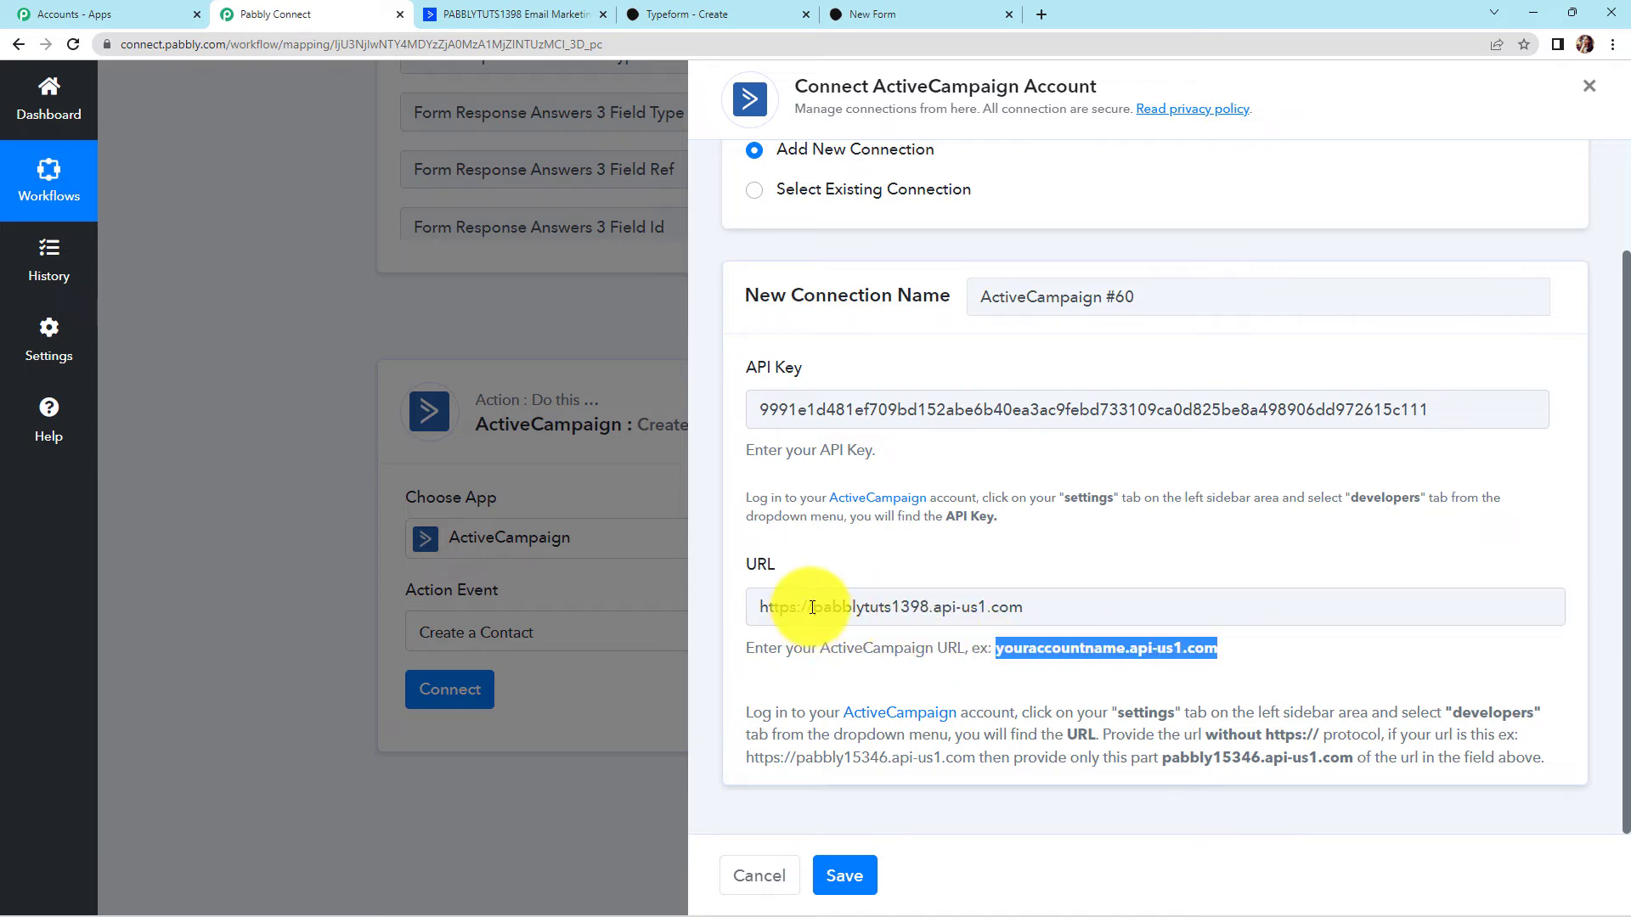
left_click_drag(812, 607, 732, 606)
key("BackSpace")
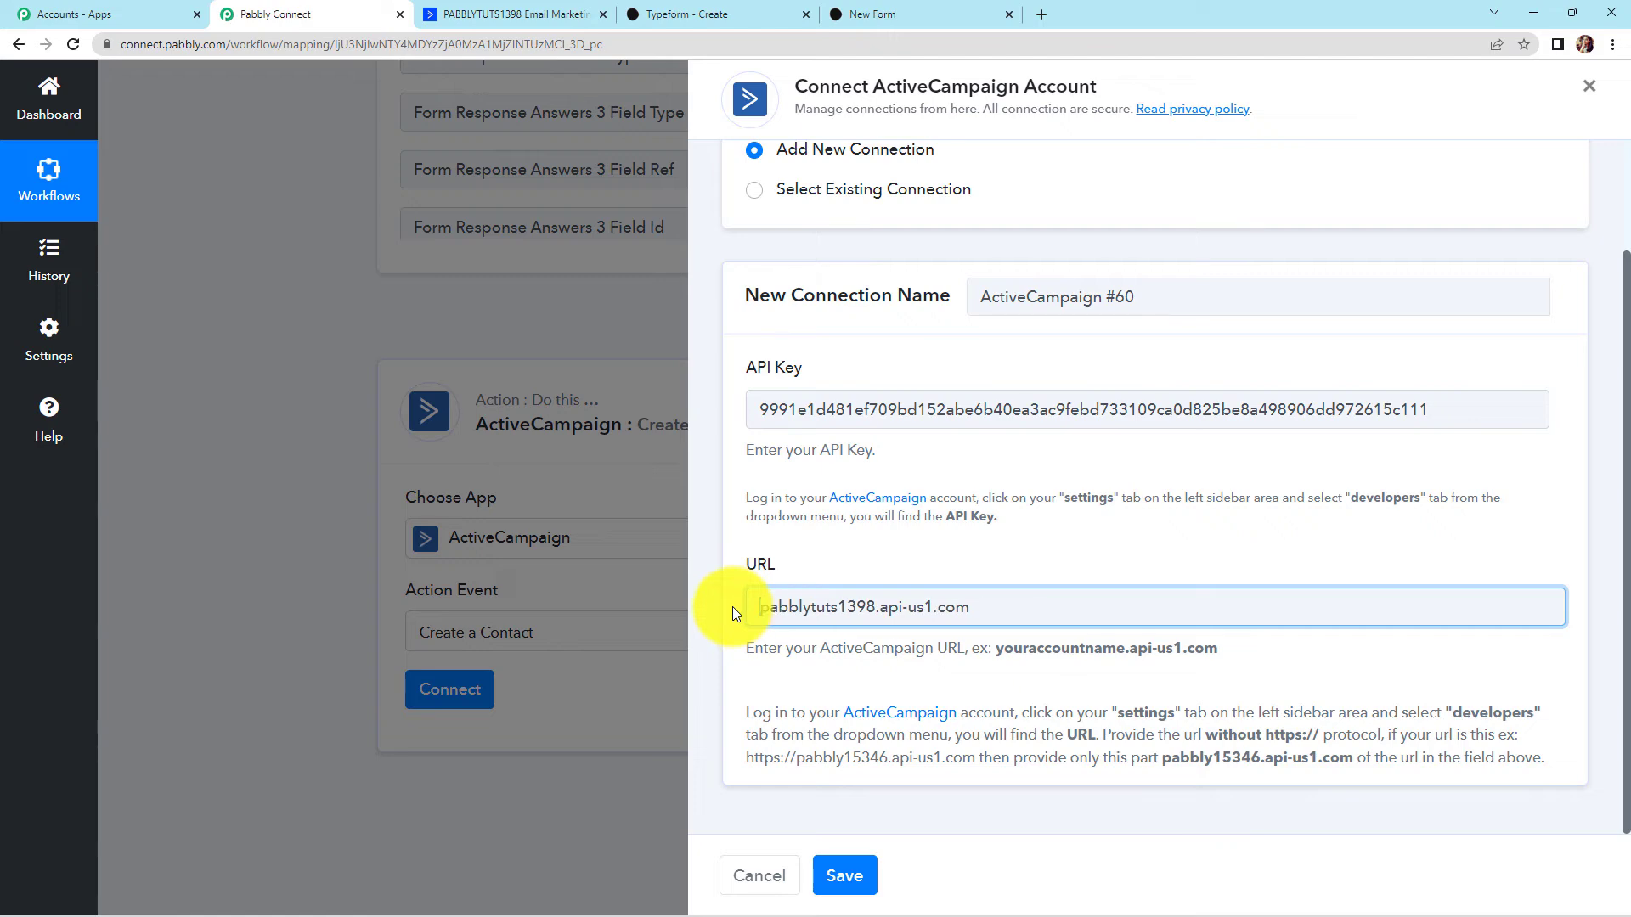
left_click(844, 875)
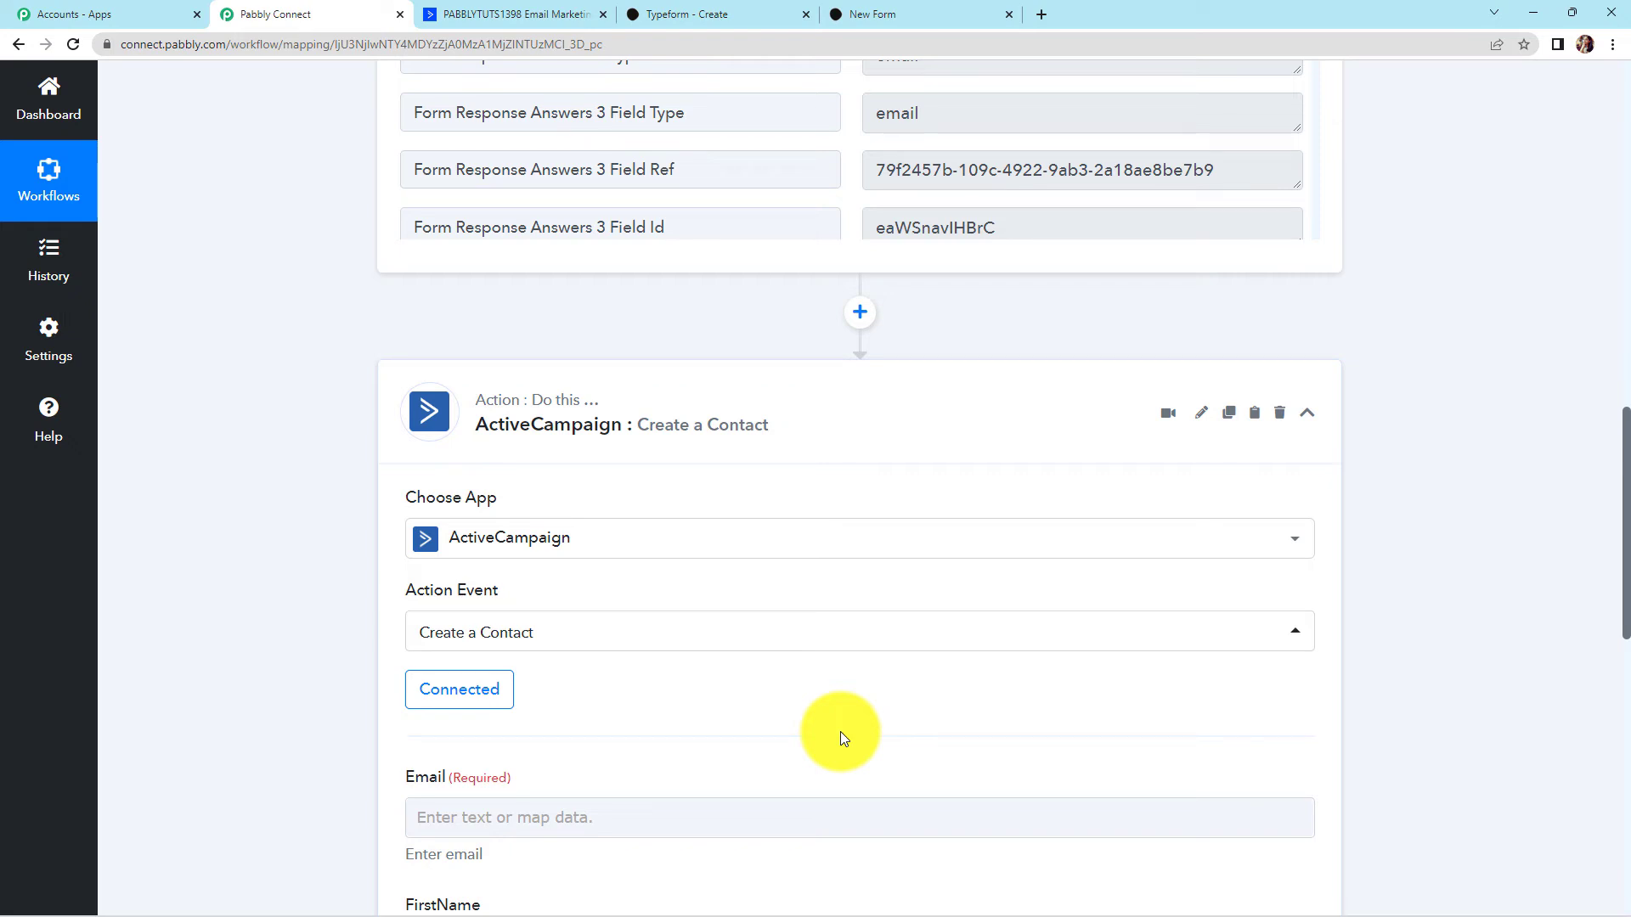
Map the Typeform entry's email and first-name answers into Email and FirstName
scroll(759, 681, "down", 7)
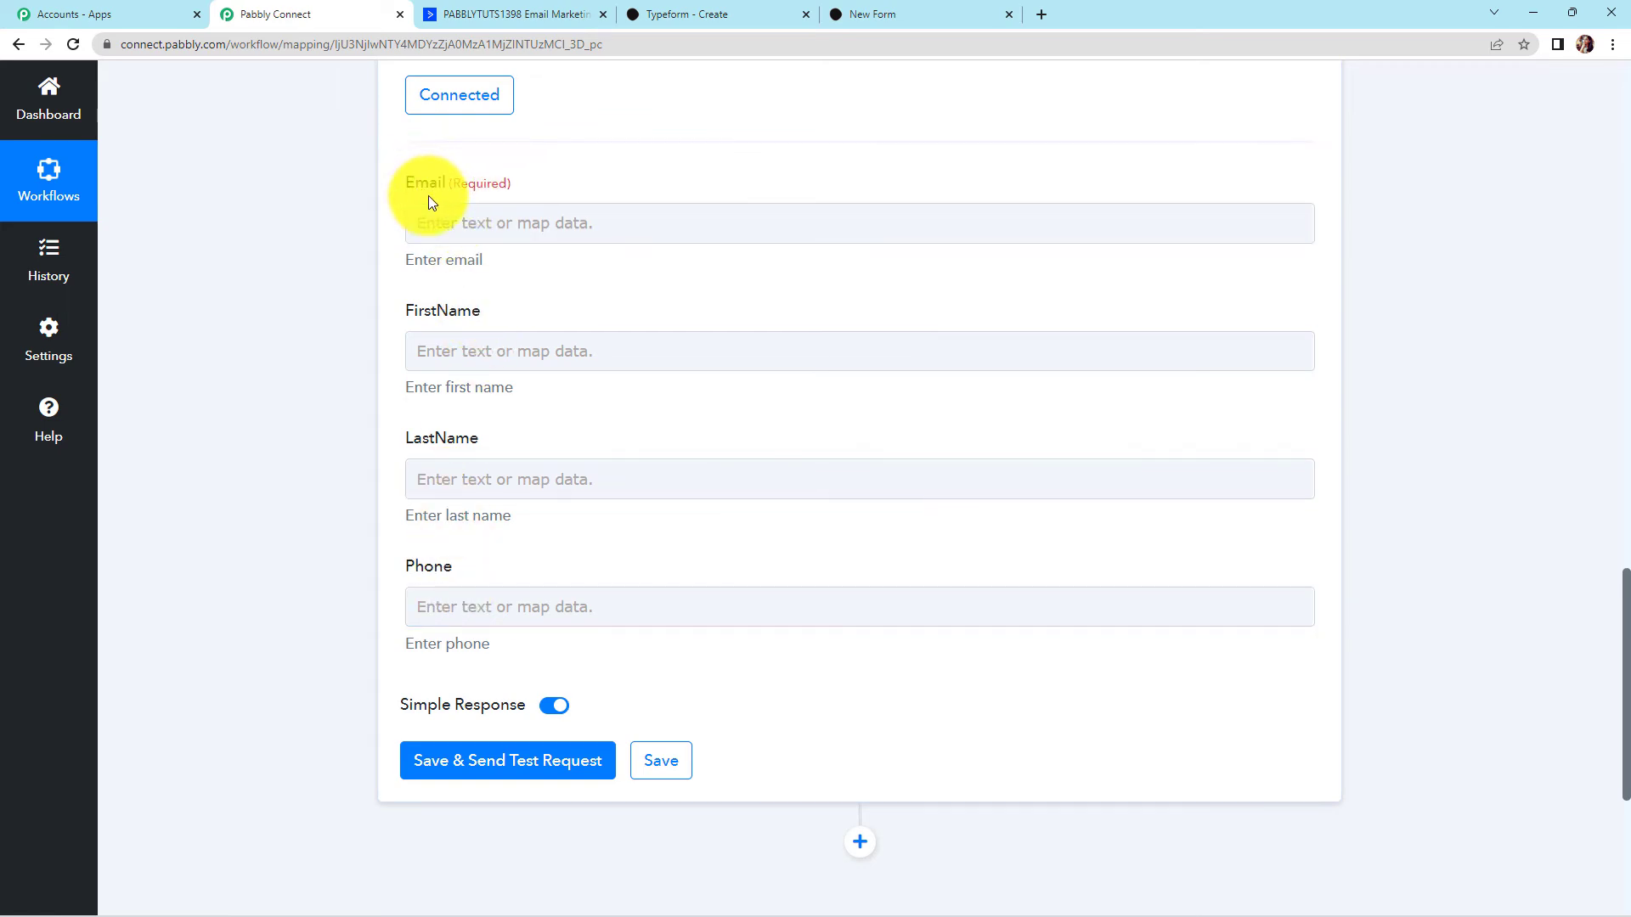
left_click(499, 222)
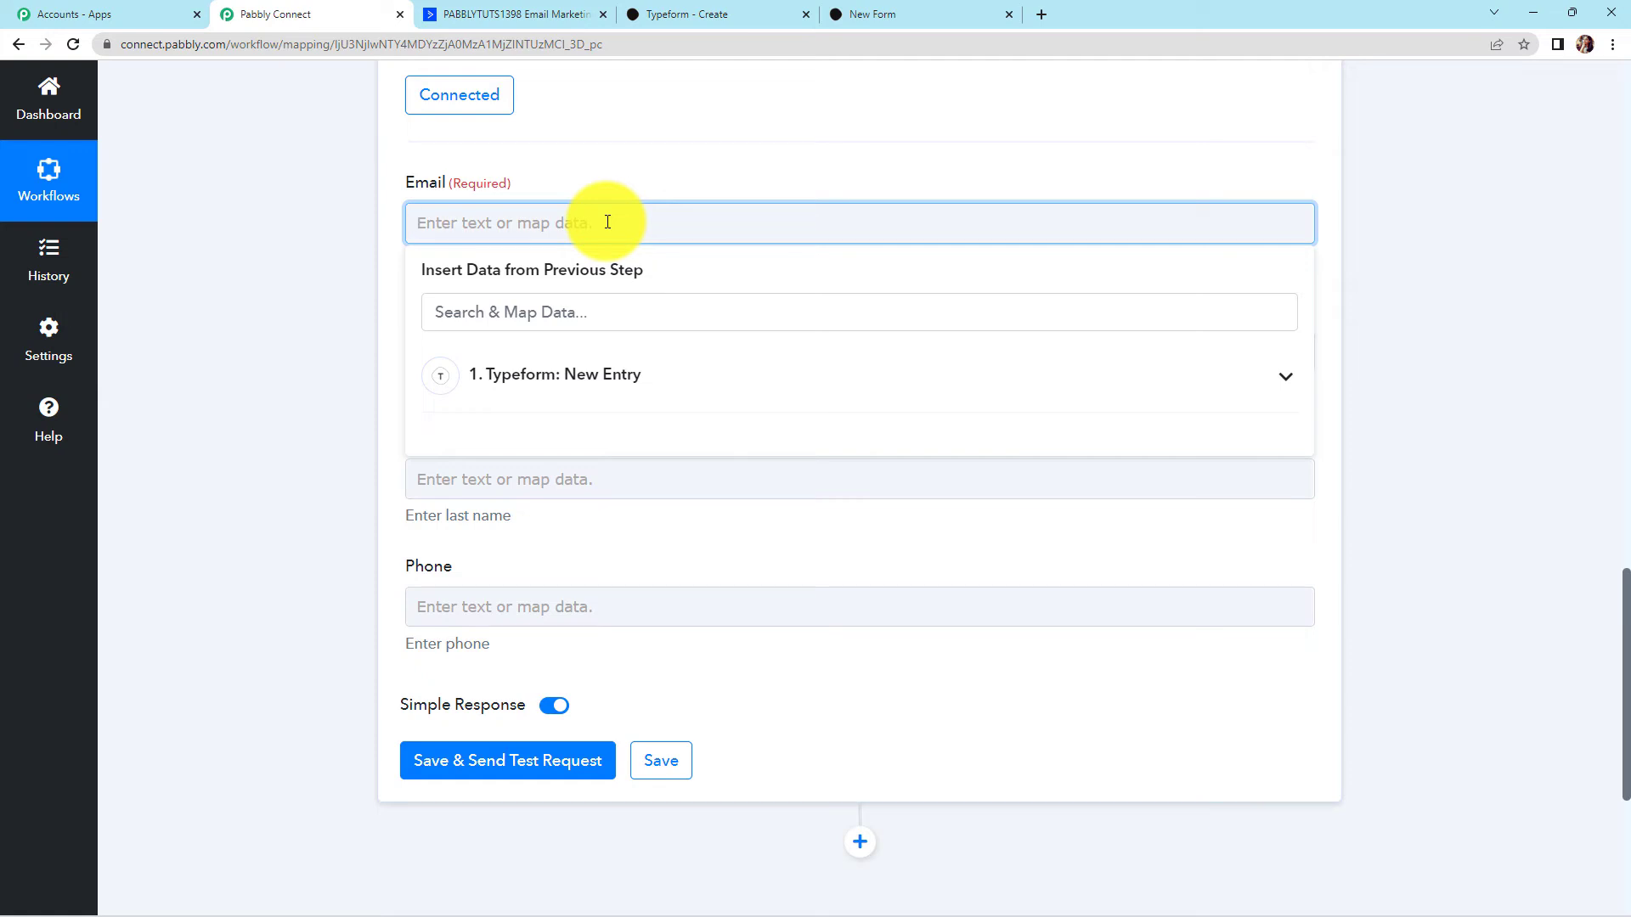
left_click(564, 381)
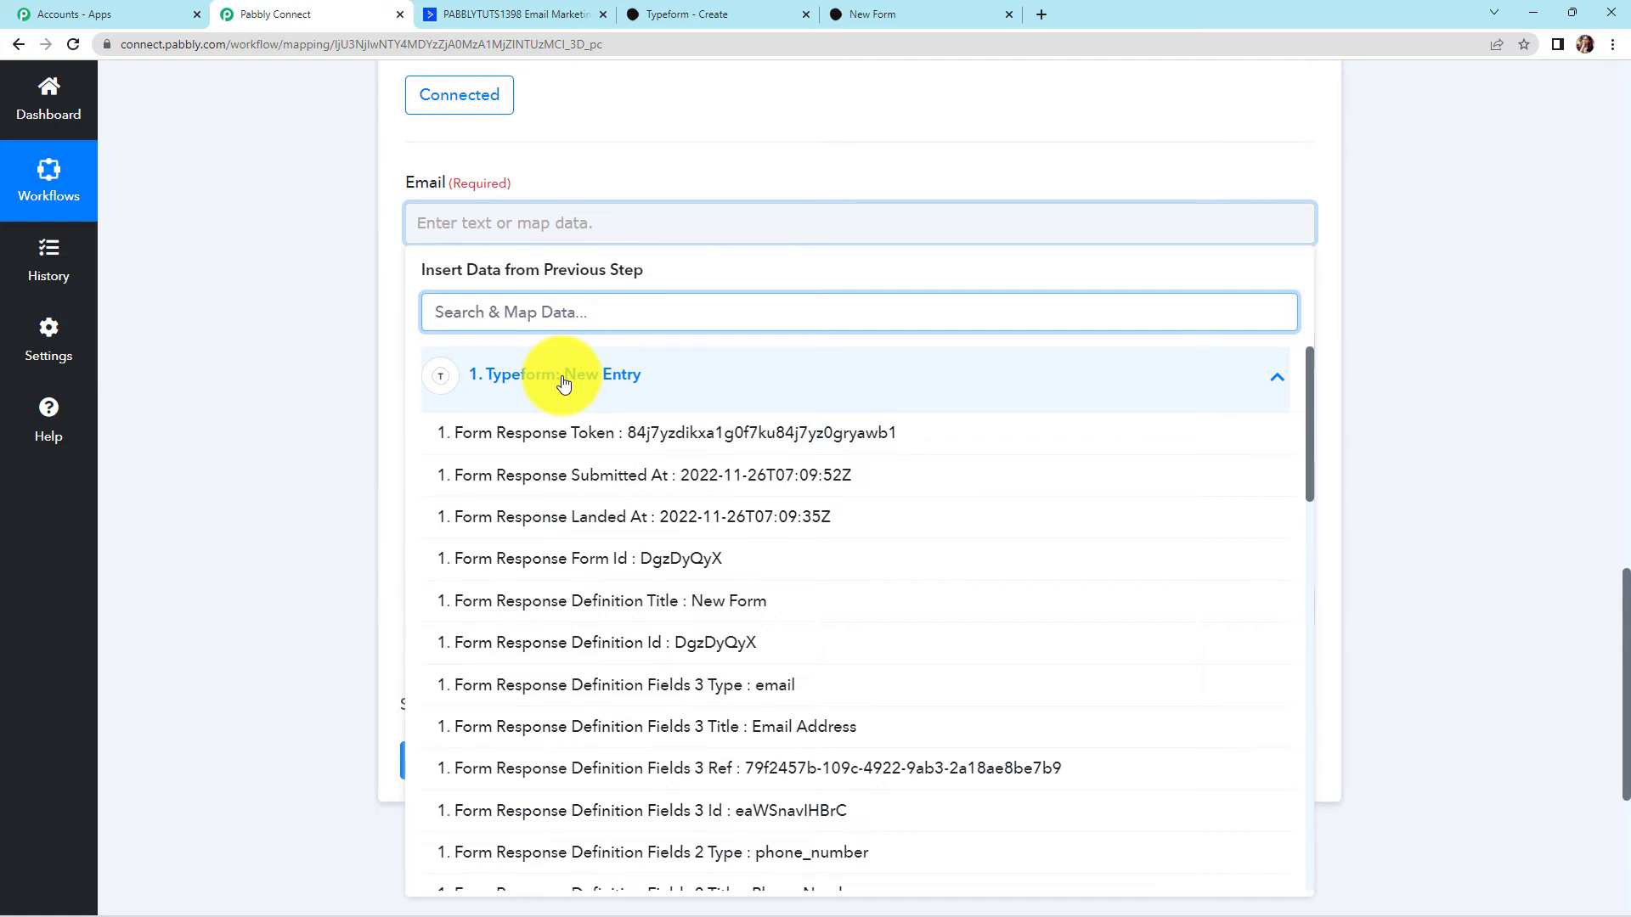
type("@")
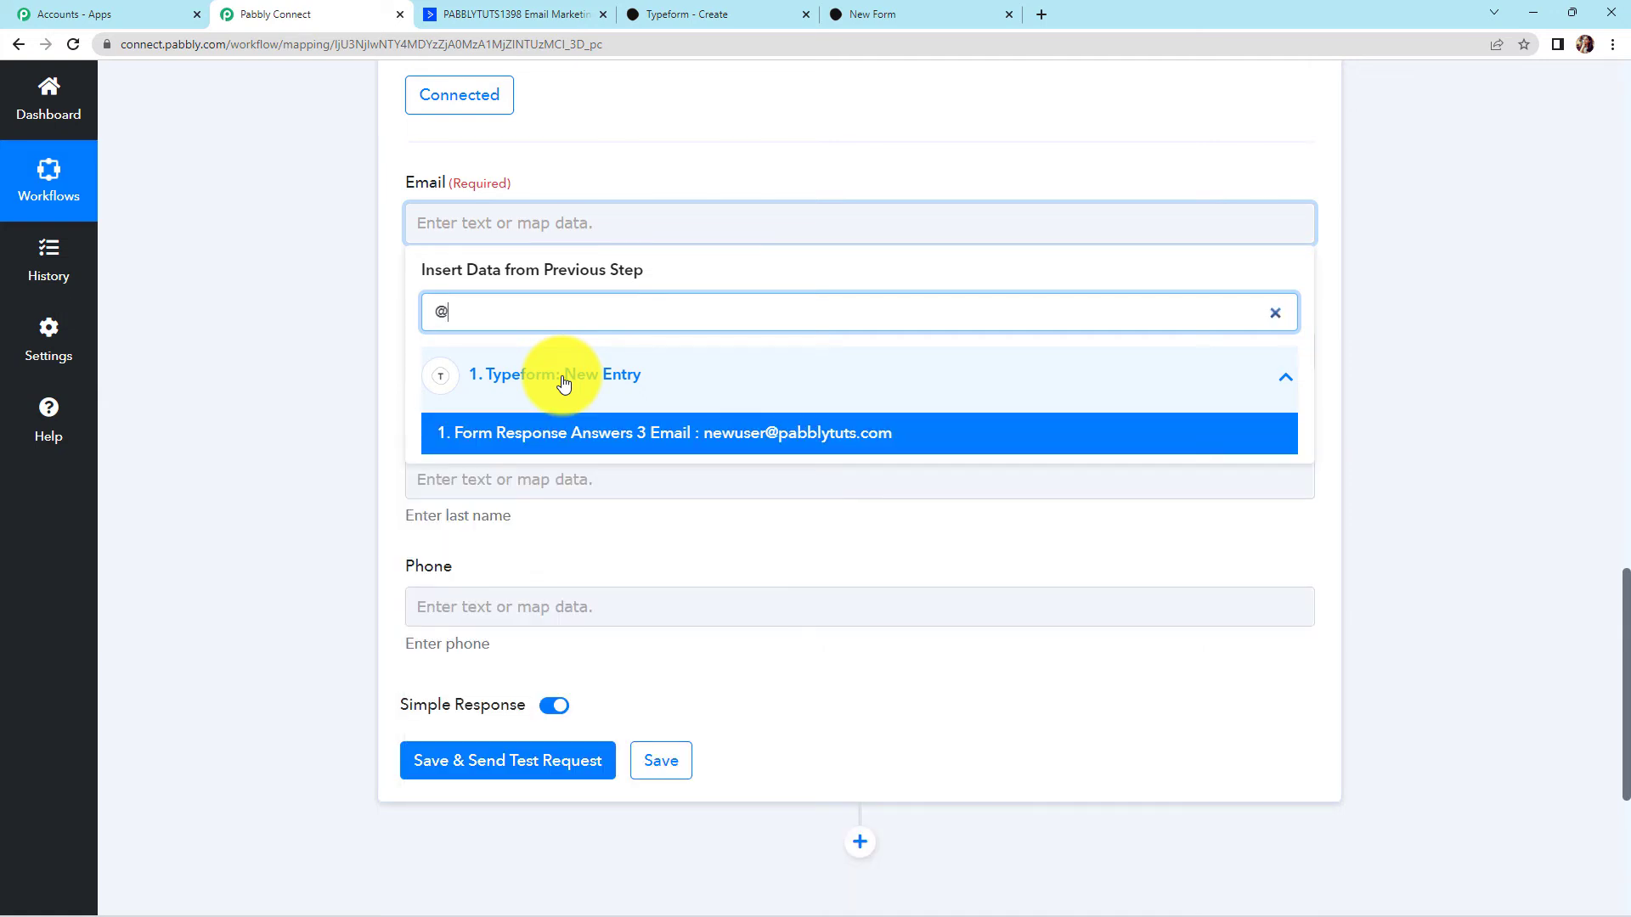
left_click(569, 434)
left_click(259, 369)
left_click(490, 356)
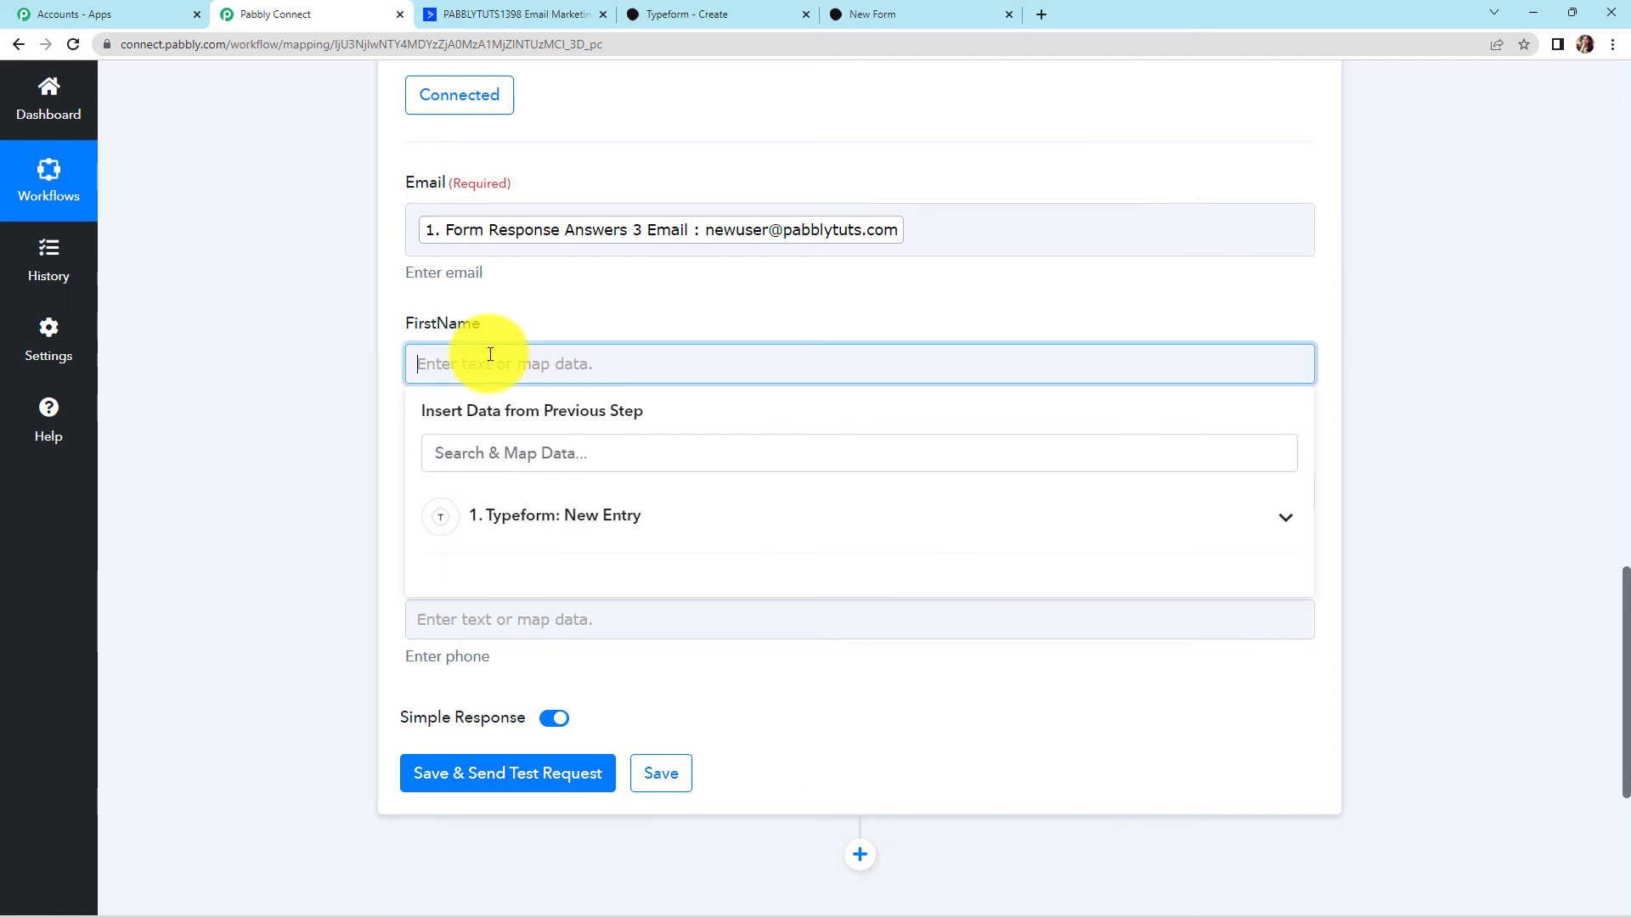
left_click(515, 517)
type("new")
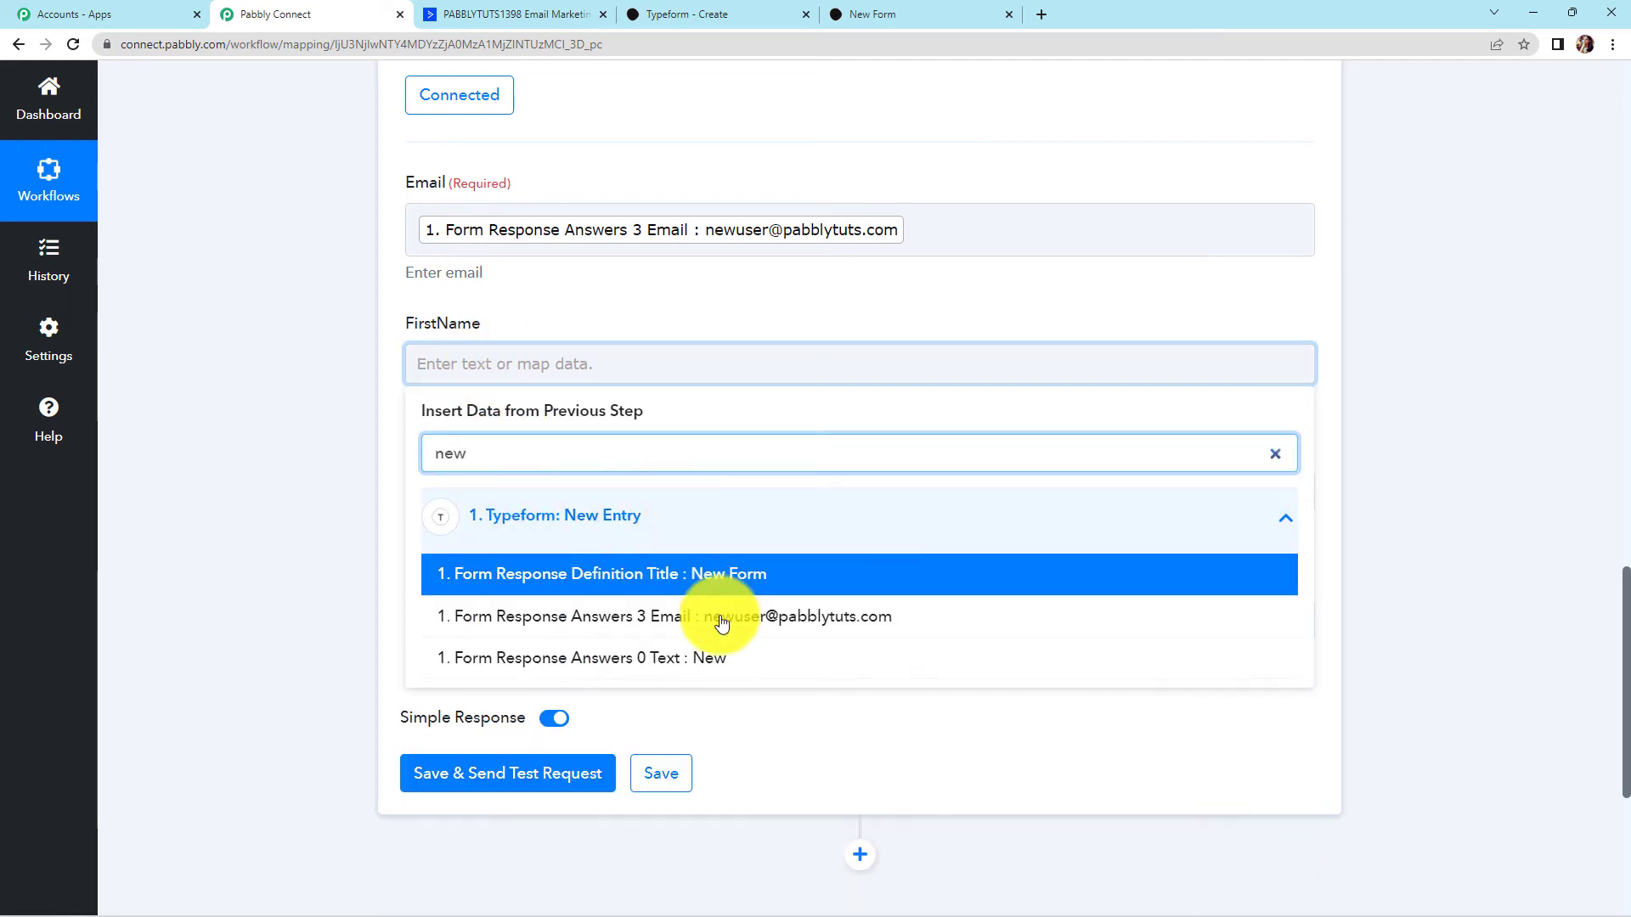
left_click(691, 660)
left_click(273, 601)
Map the Typeform entry's last-name and phone answers into LastName and Phone
left_click(477, 506)
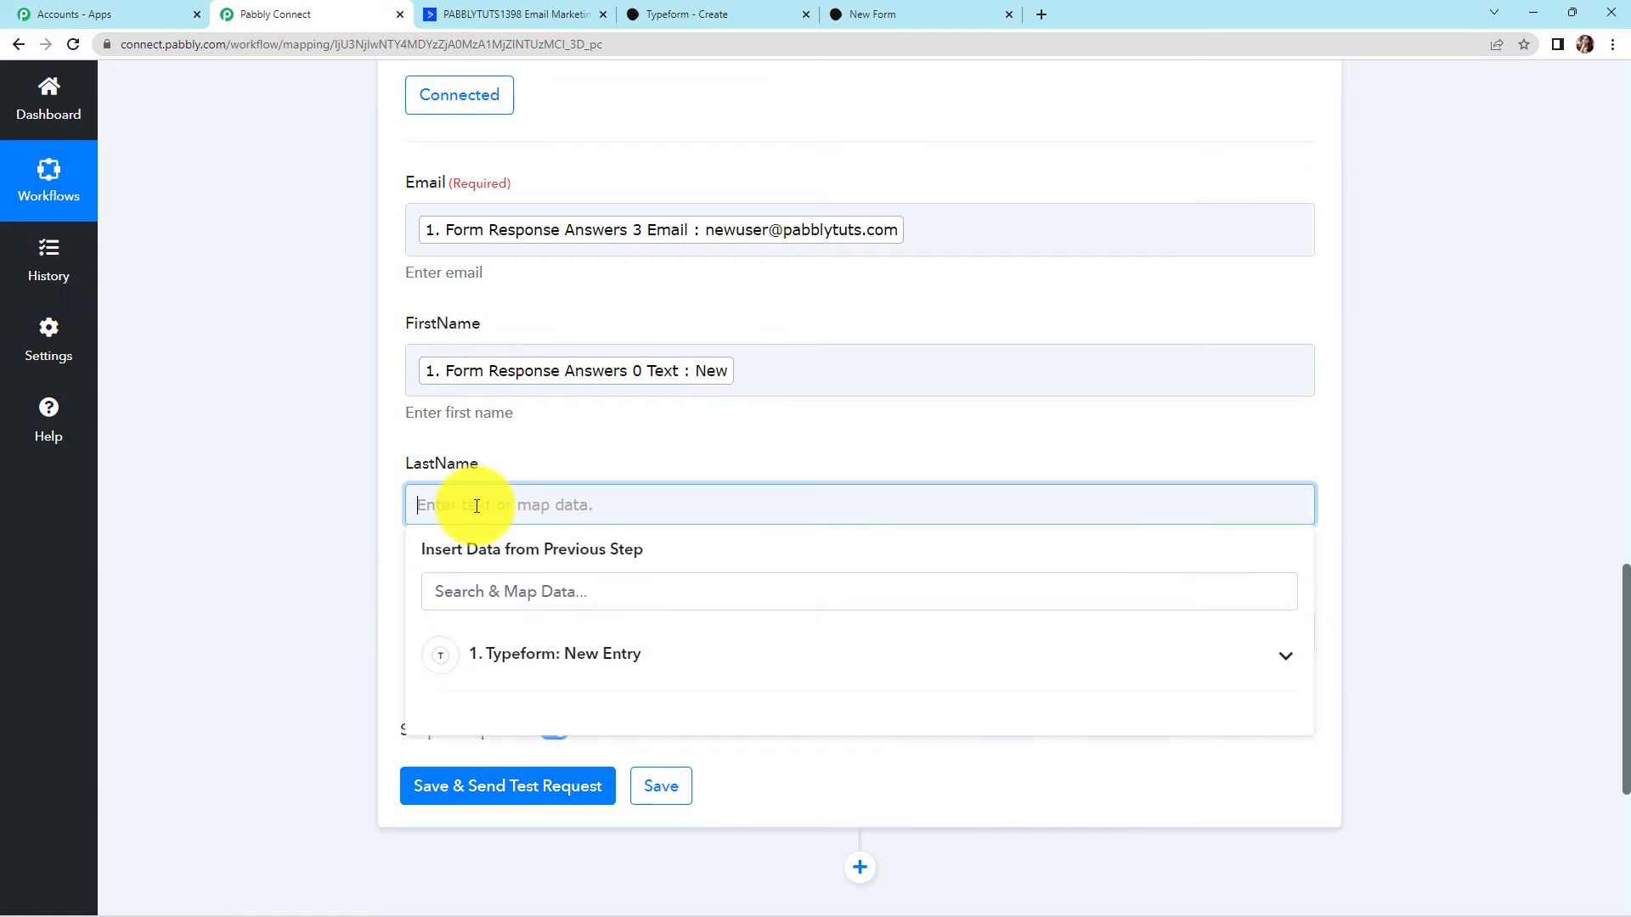
left_click(493, 584)
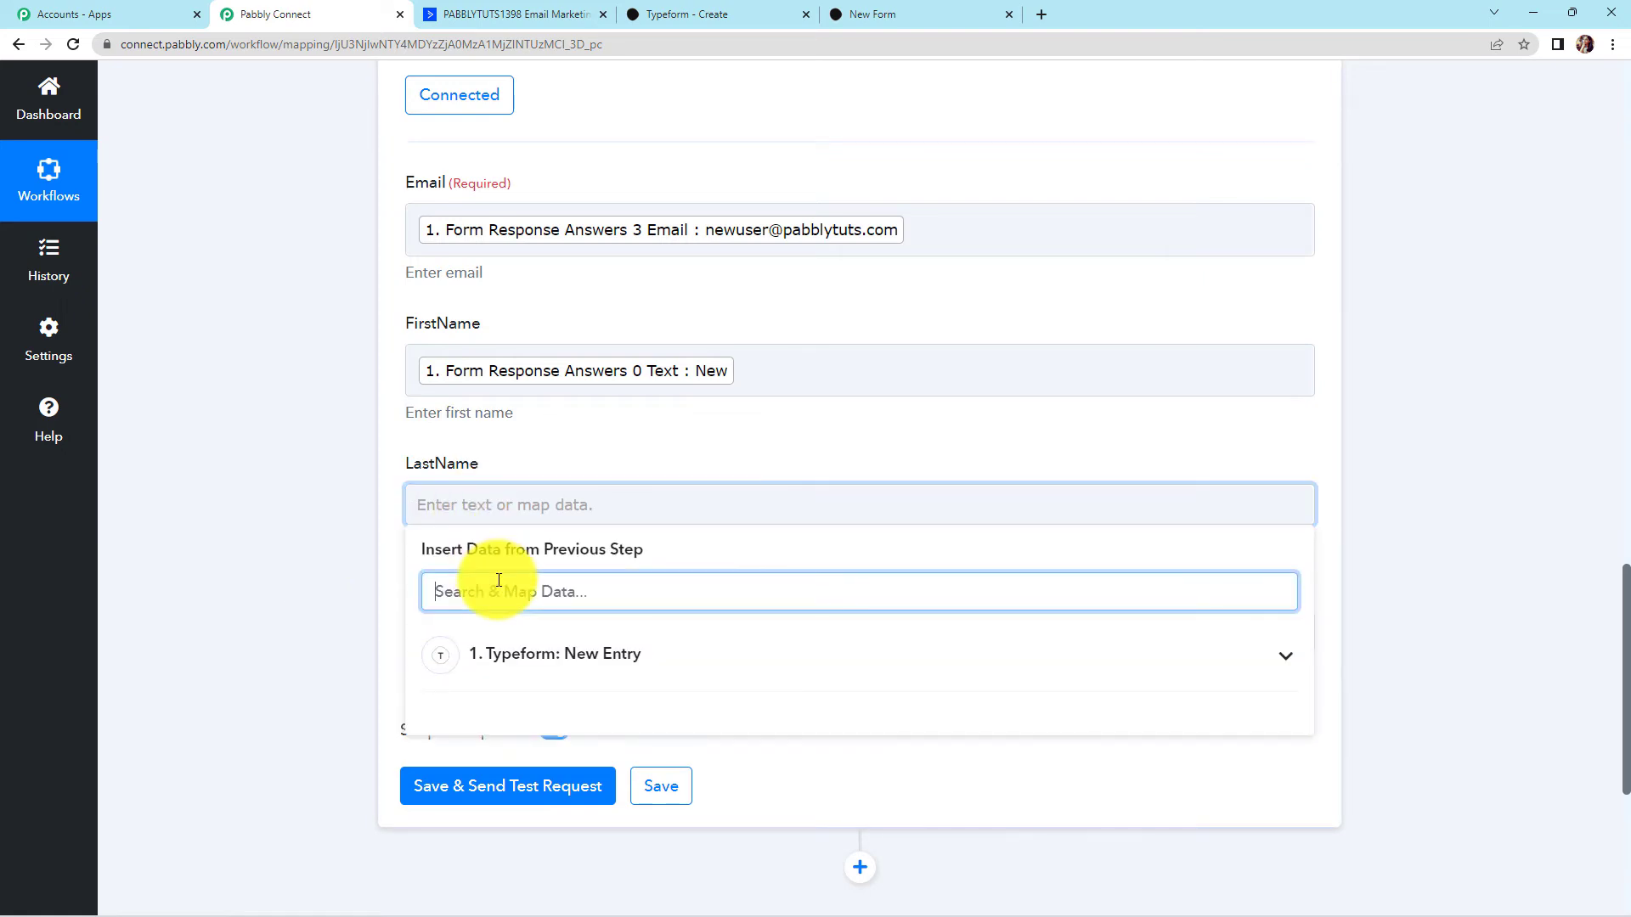
left_click(519, 649)
type("user")
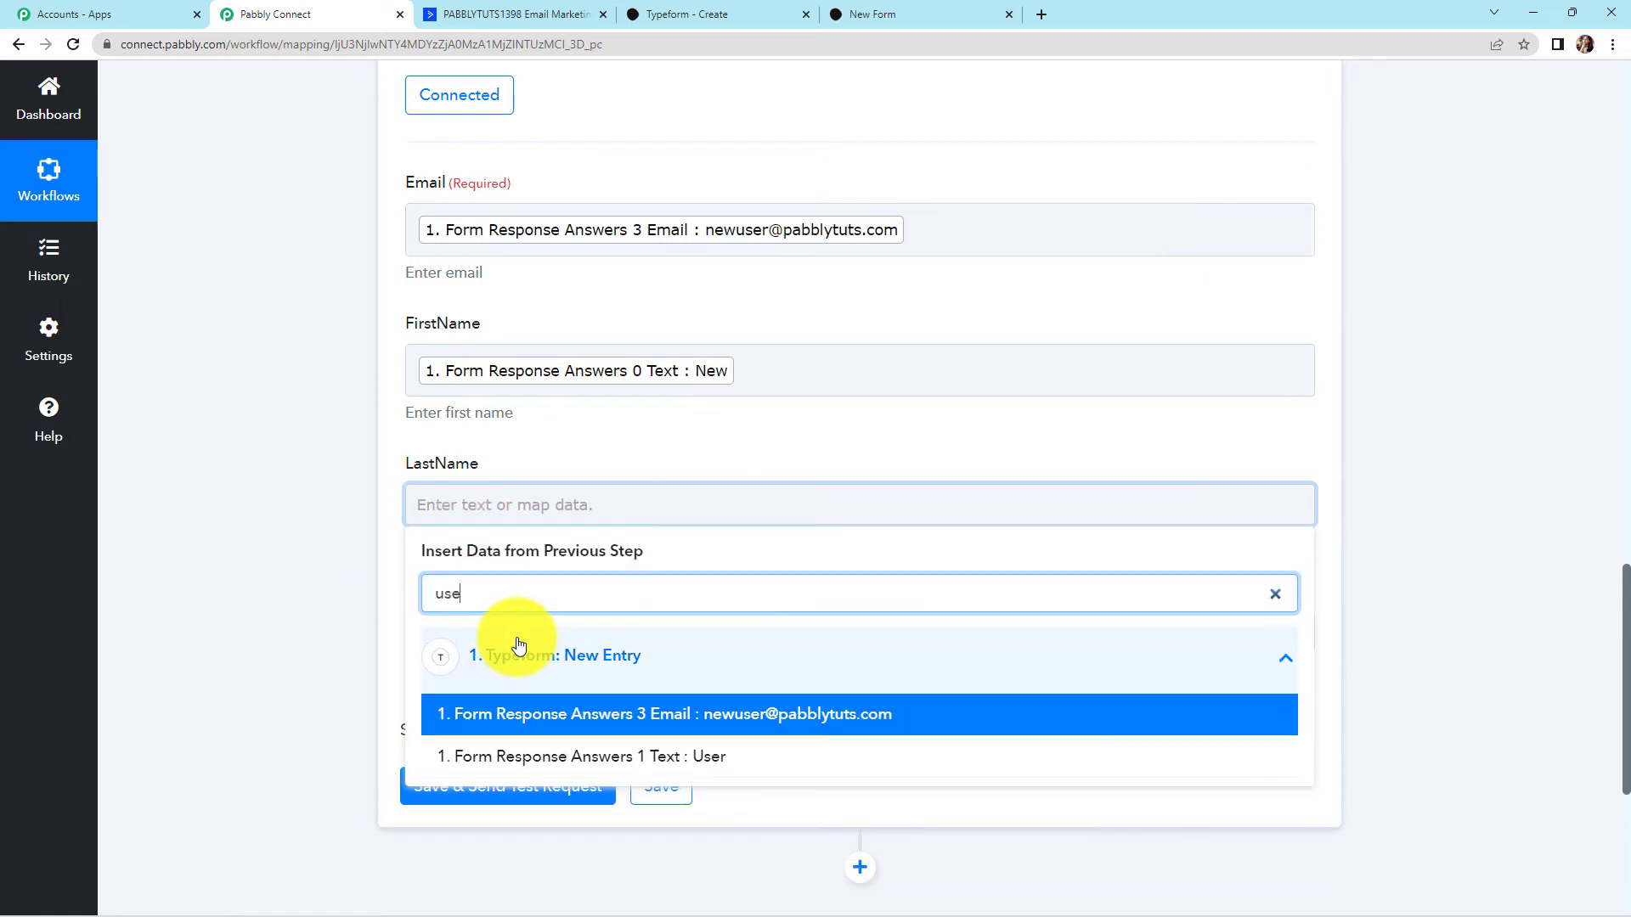
left_click(538, 752)
left_click(284, 554)
scroll(283, 553, "down", 3)
left_click(518, 391)
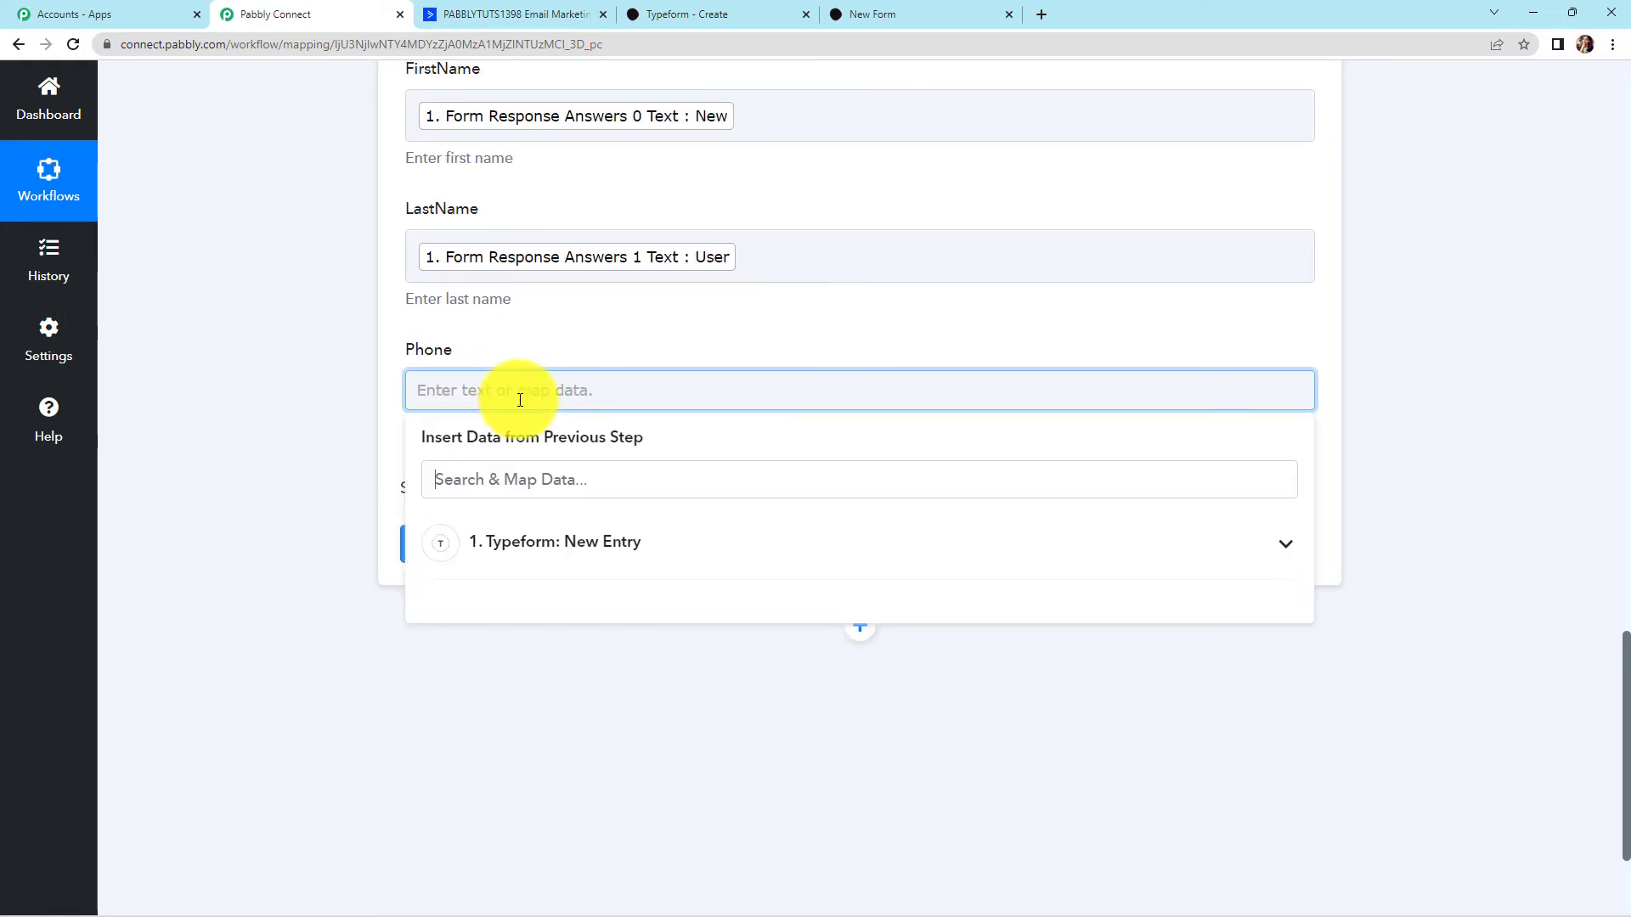
left_click(529, 550)
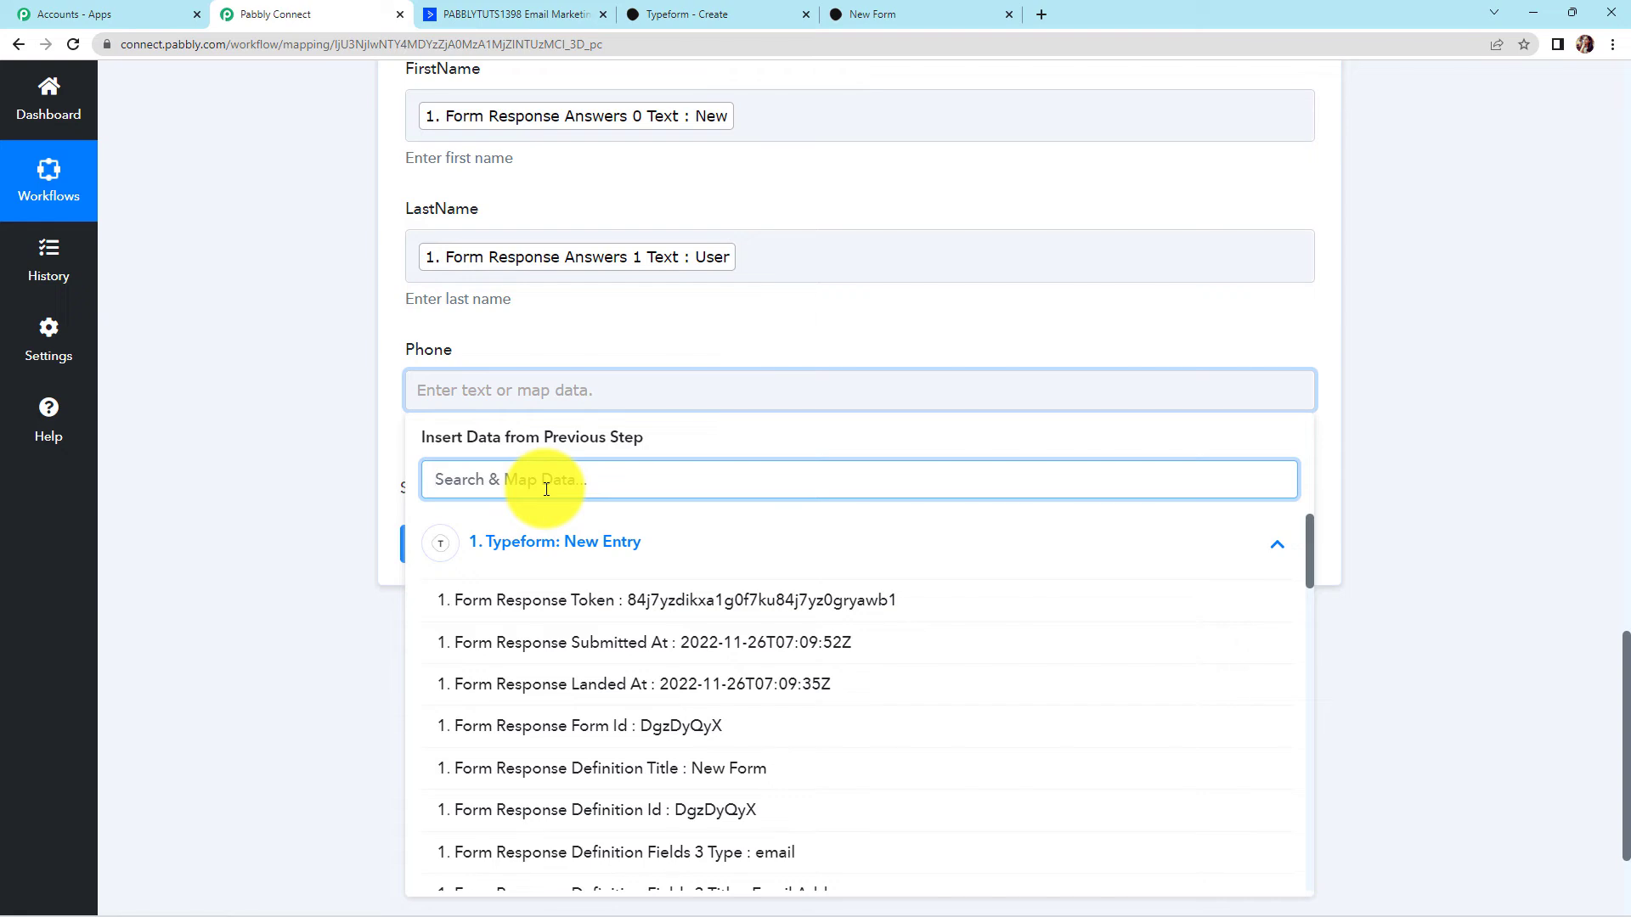
type("911")
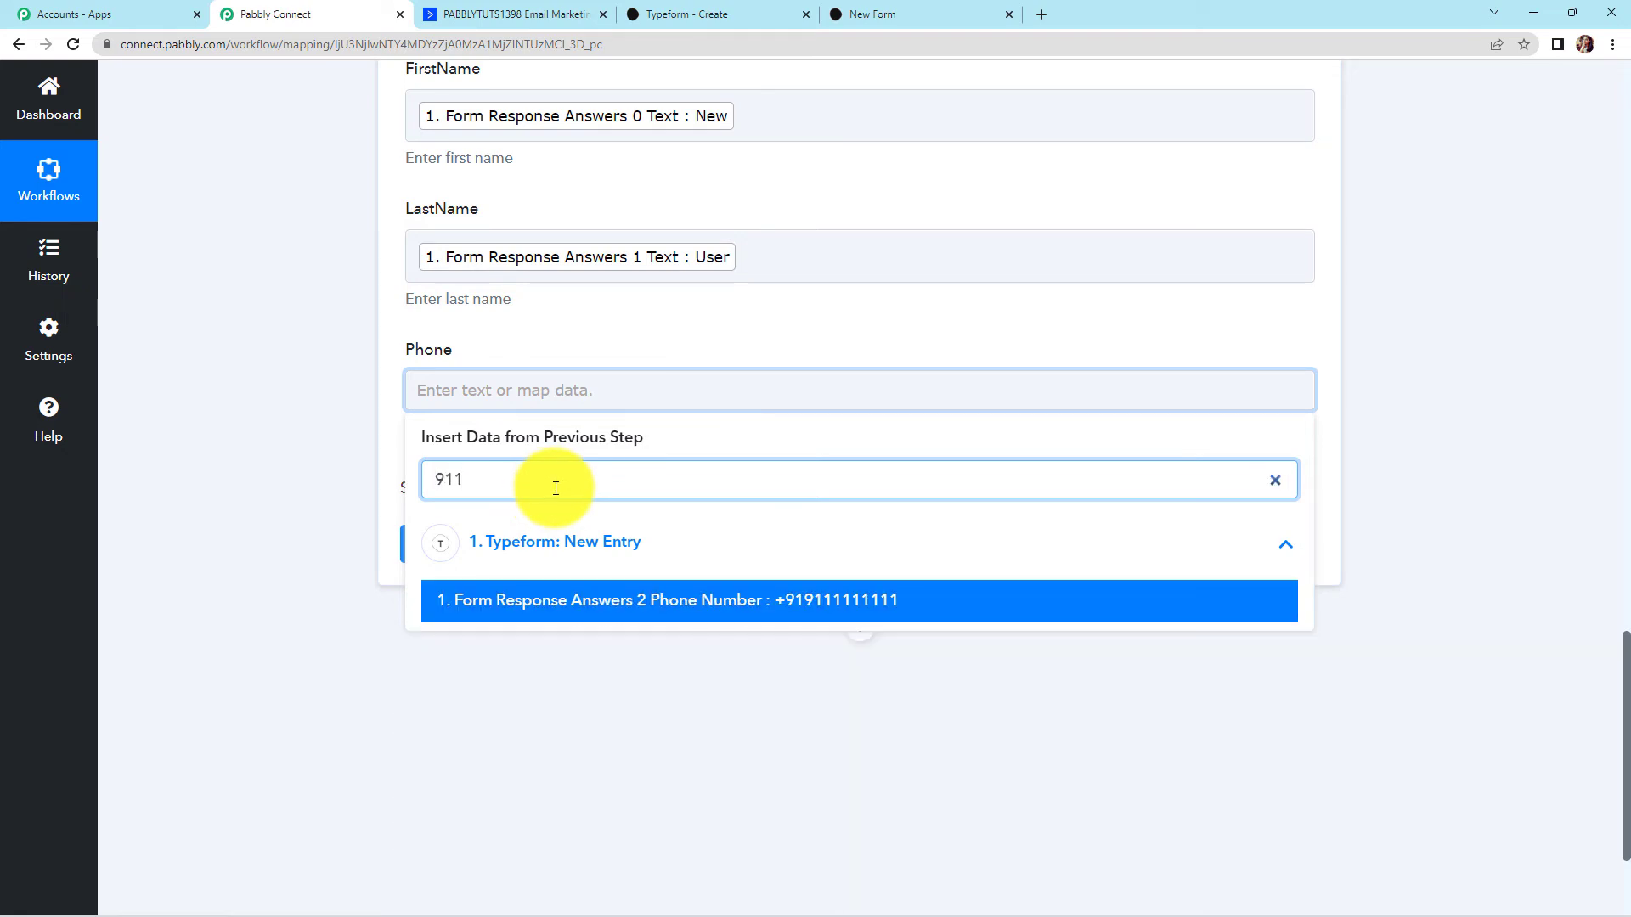
left_click(578, 600)
left_click(247, 488)
Save the Create a Contact action and send a test request
scroll(266, 502, "down", 2)
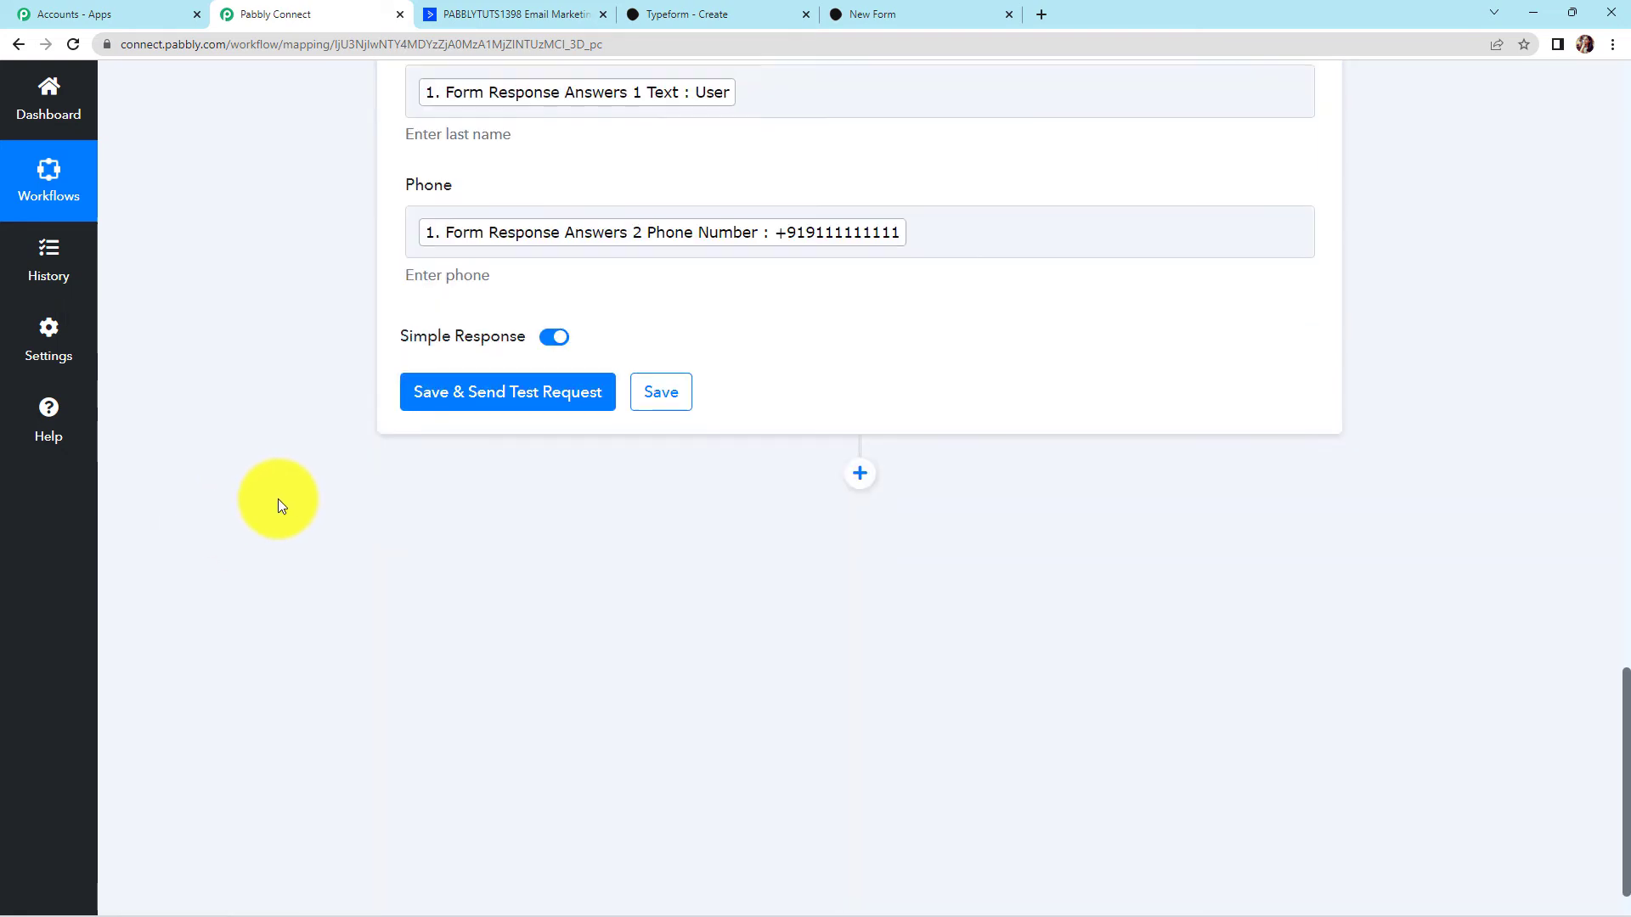
left_click(456, 405)
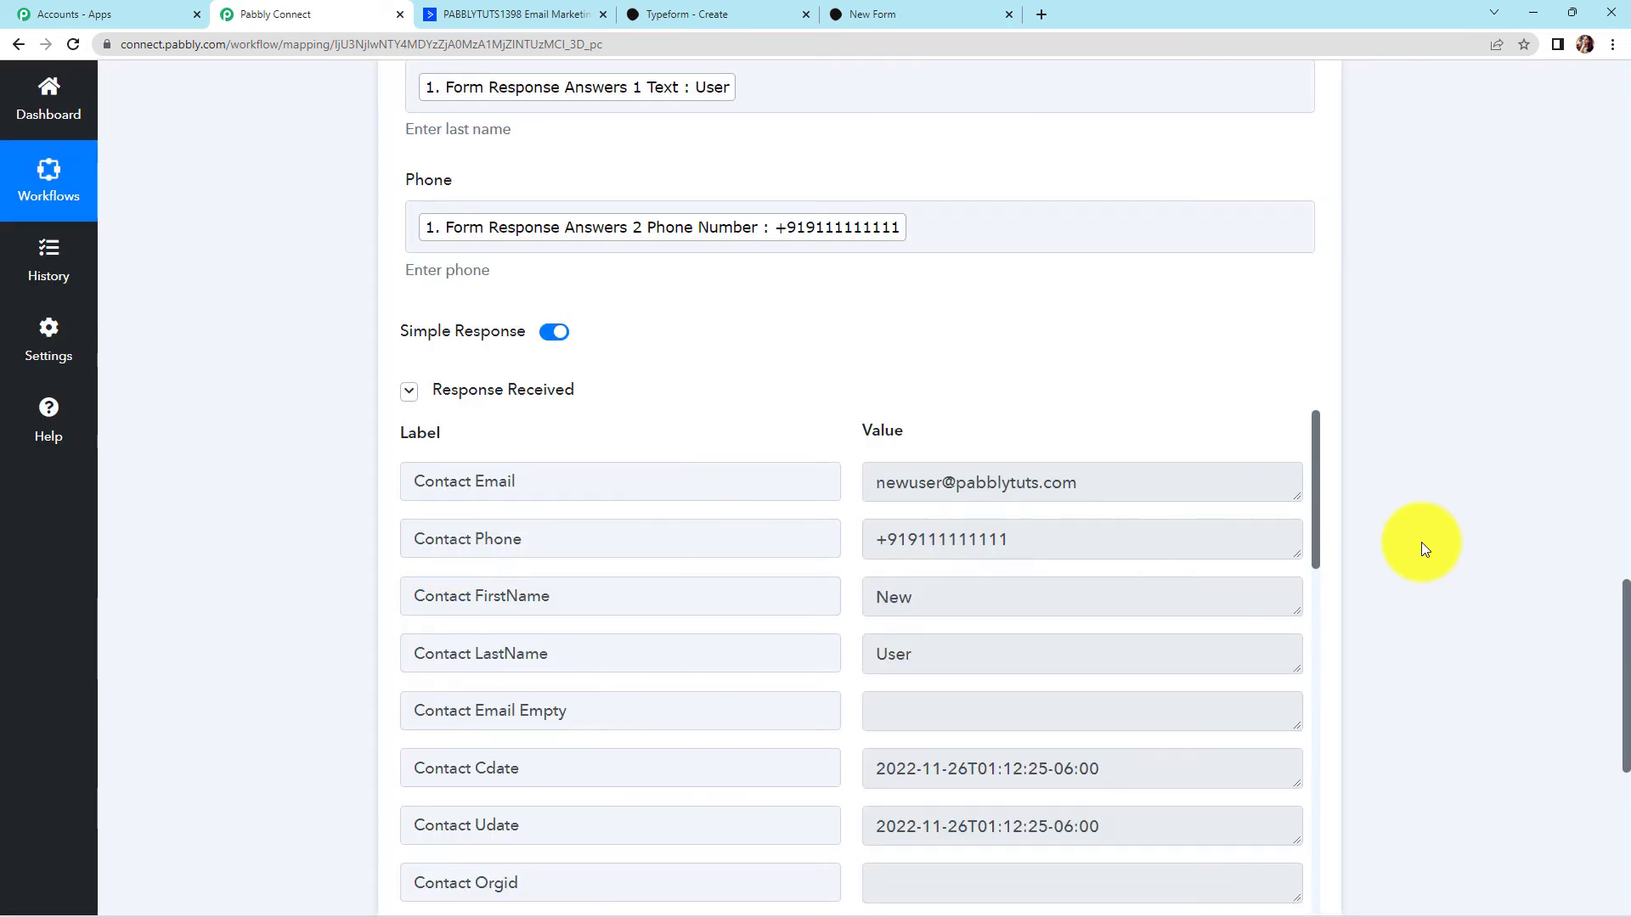
scroll(1476, 537, "down", 2)
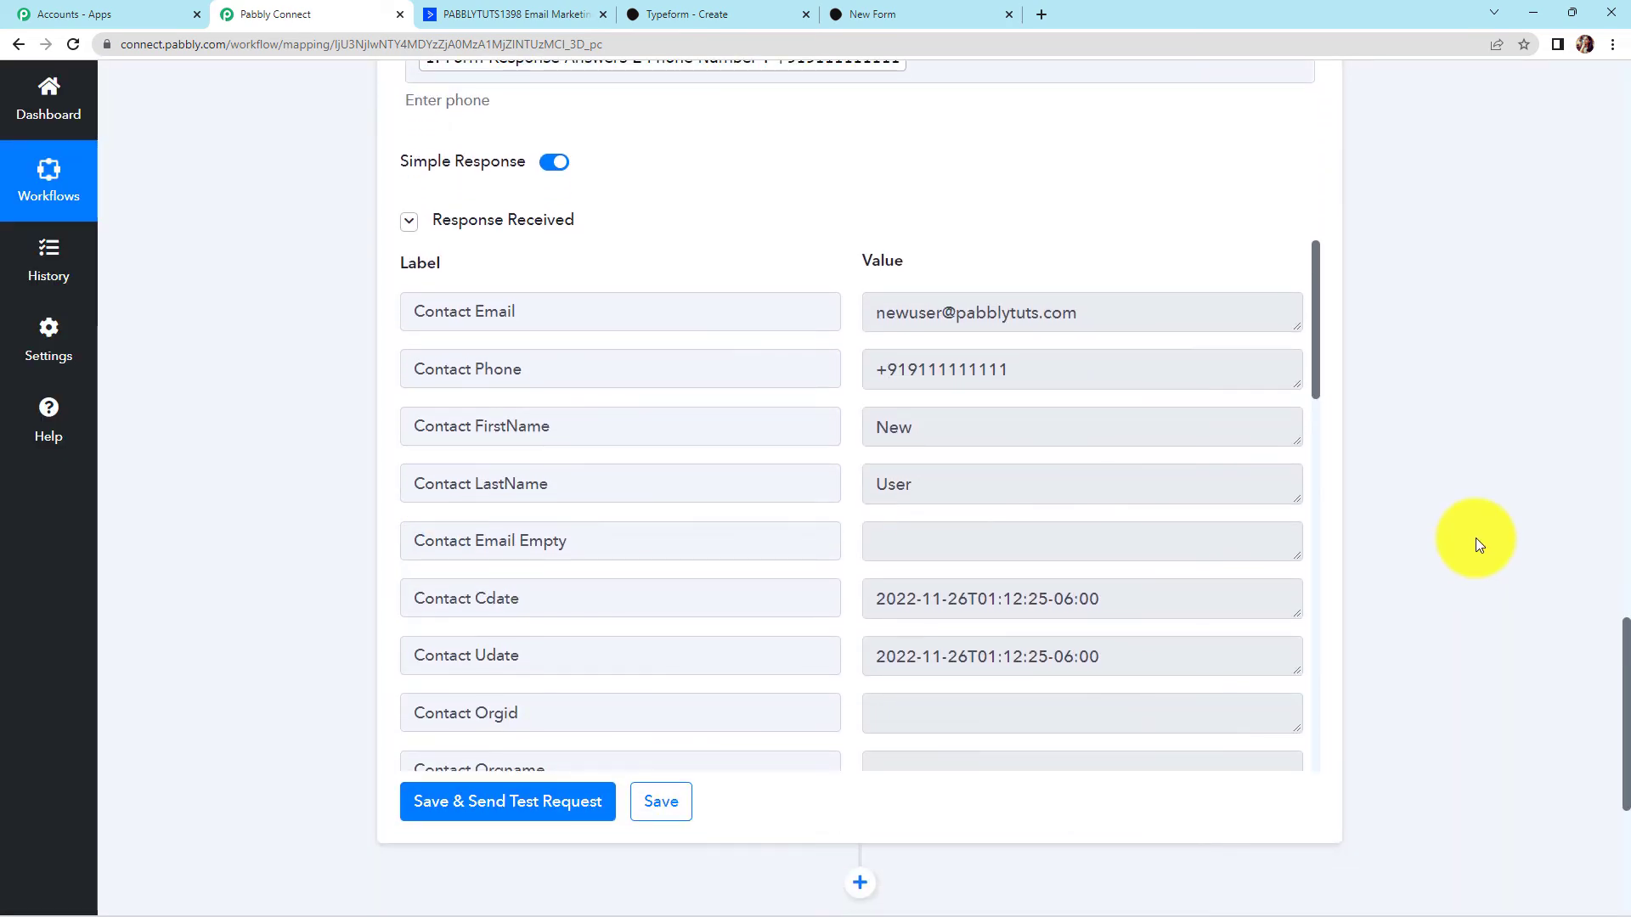
left_click(513, 10)
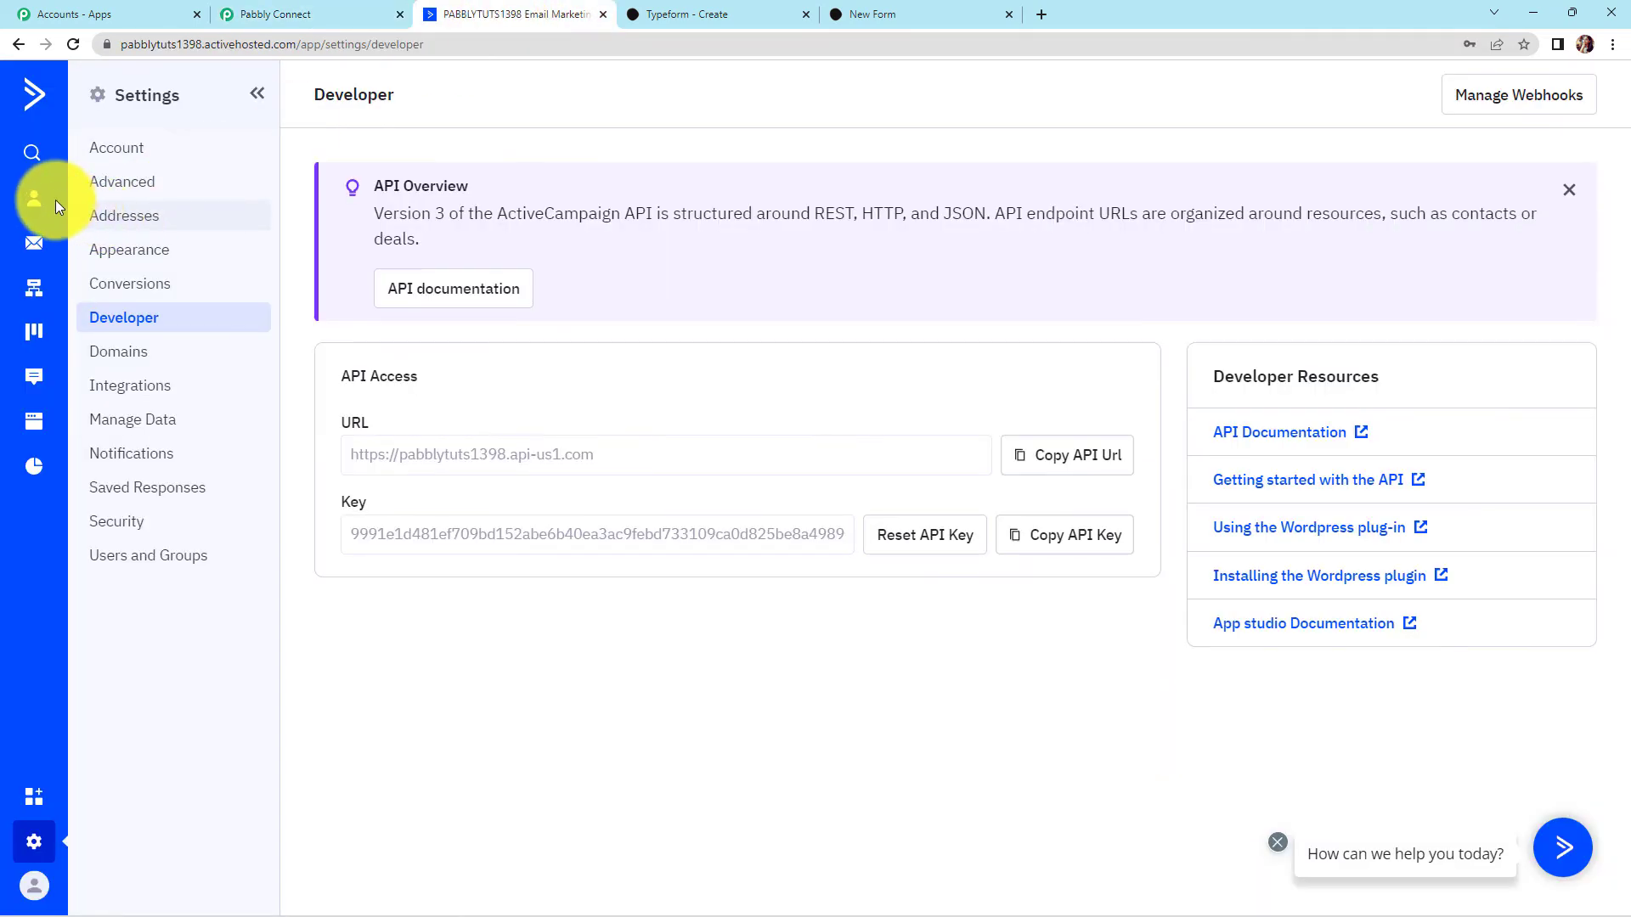
Open the New User contact in ActiveCampaign to confirm its name, email and phone
left_click(33, 201)
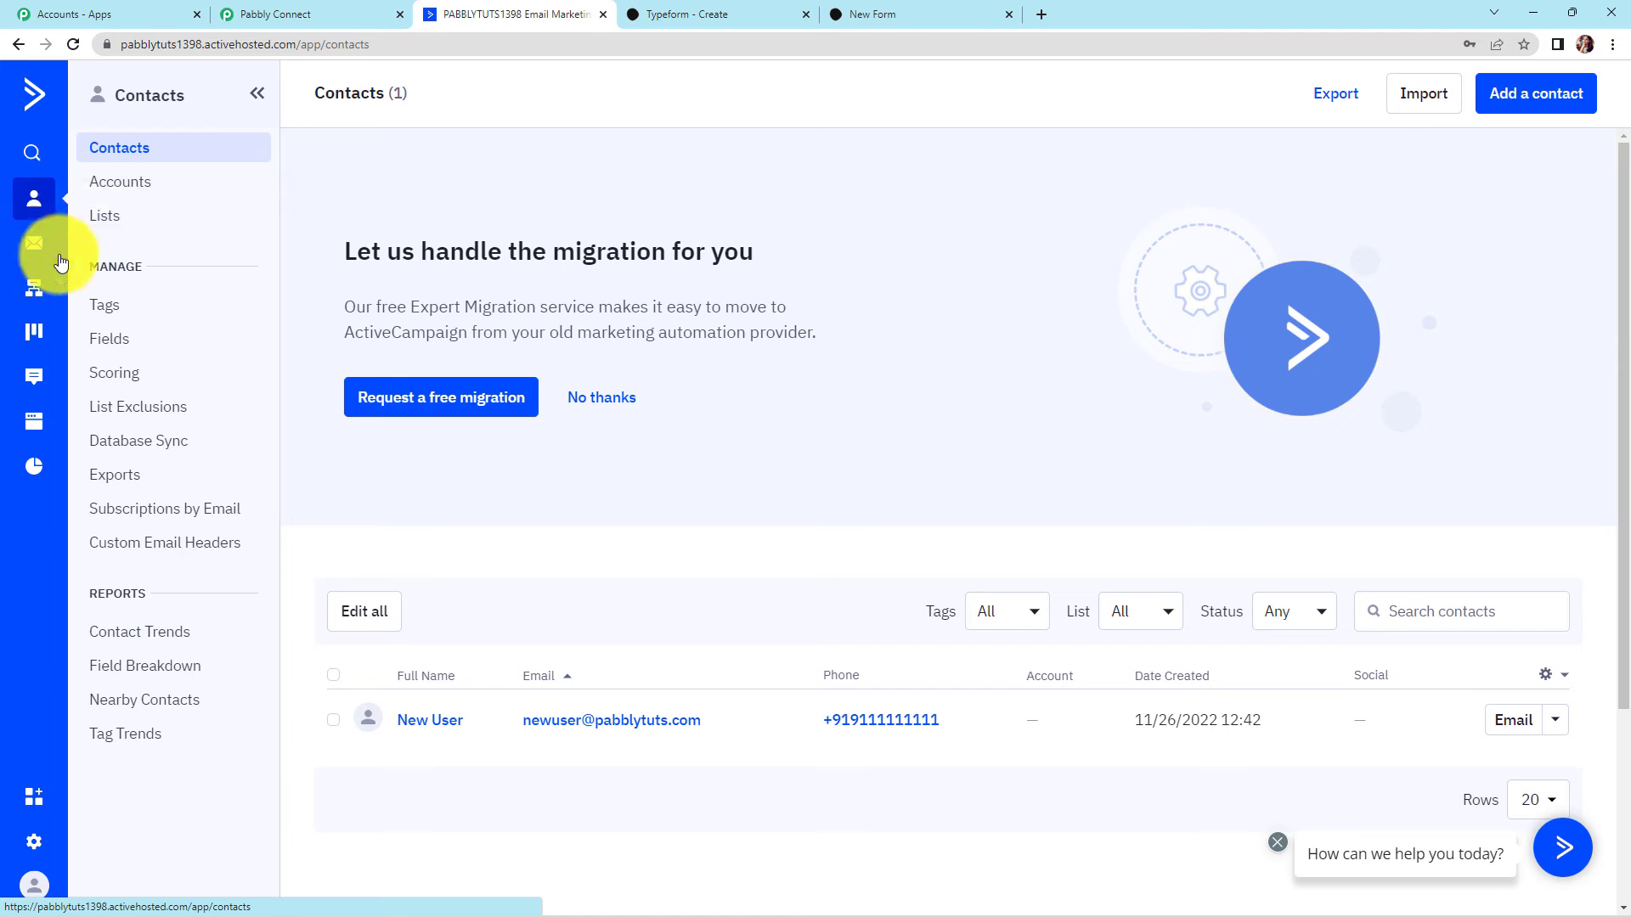
scroll(805, 568, "down", 3)
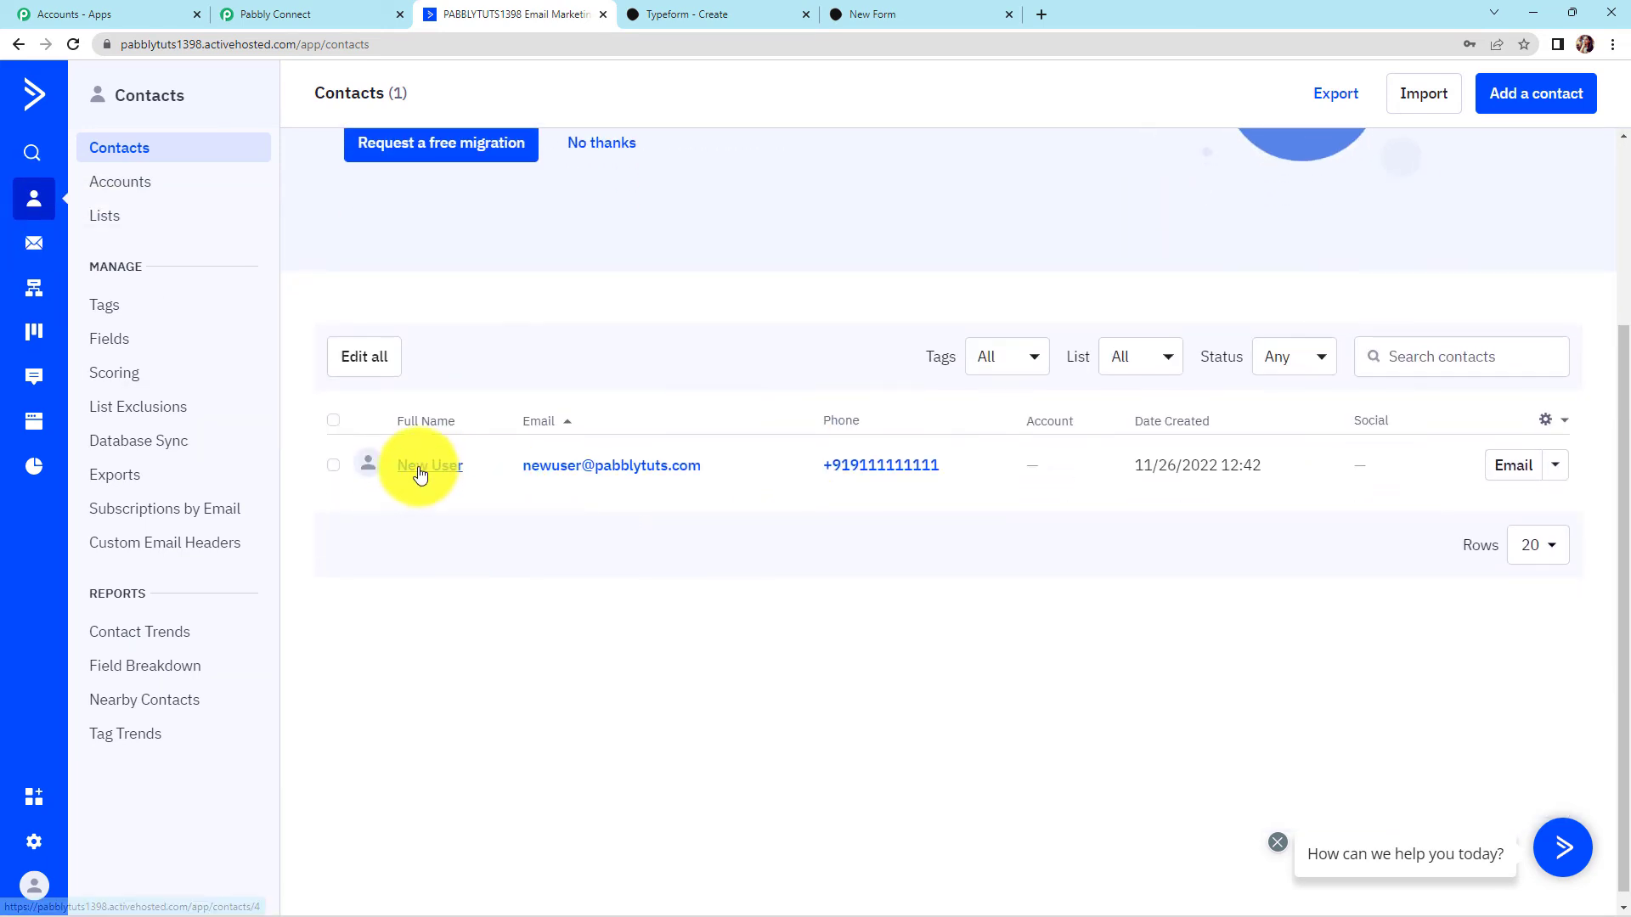
left_click(421, 467)
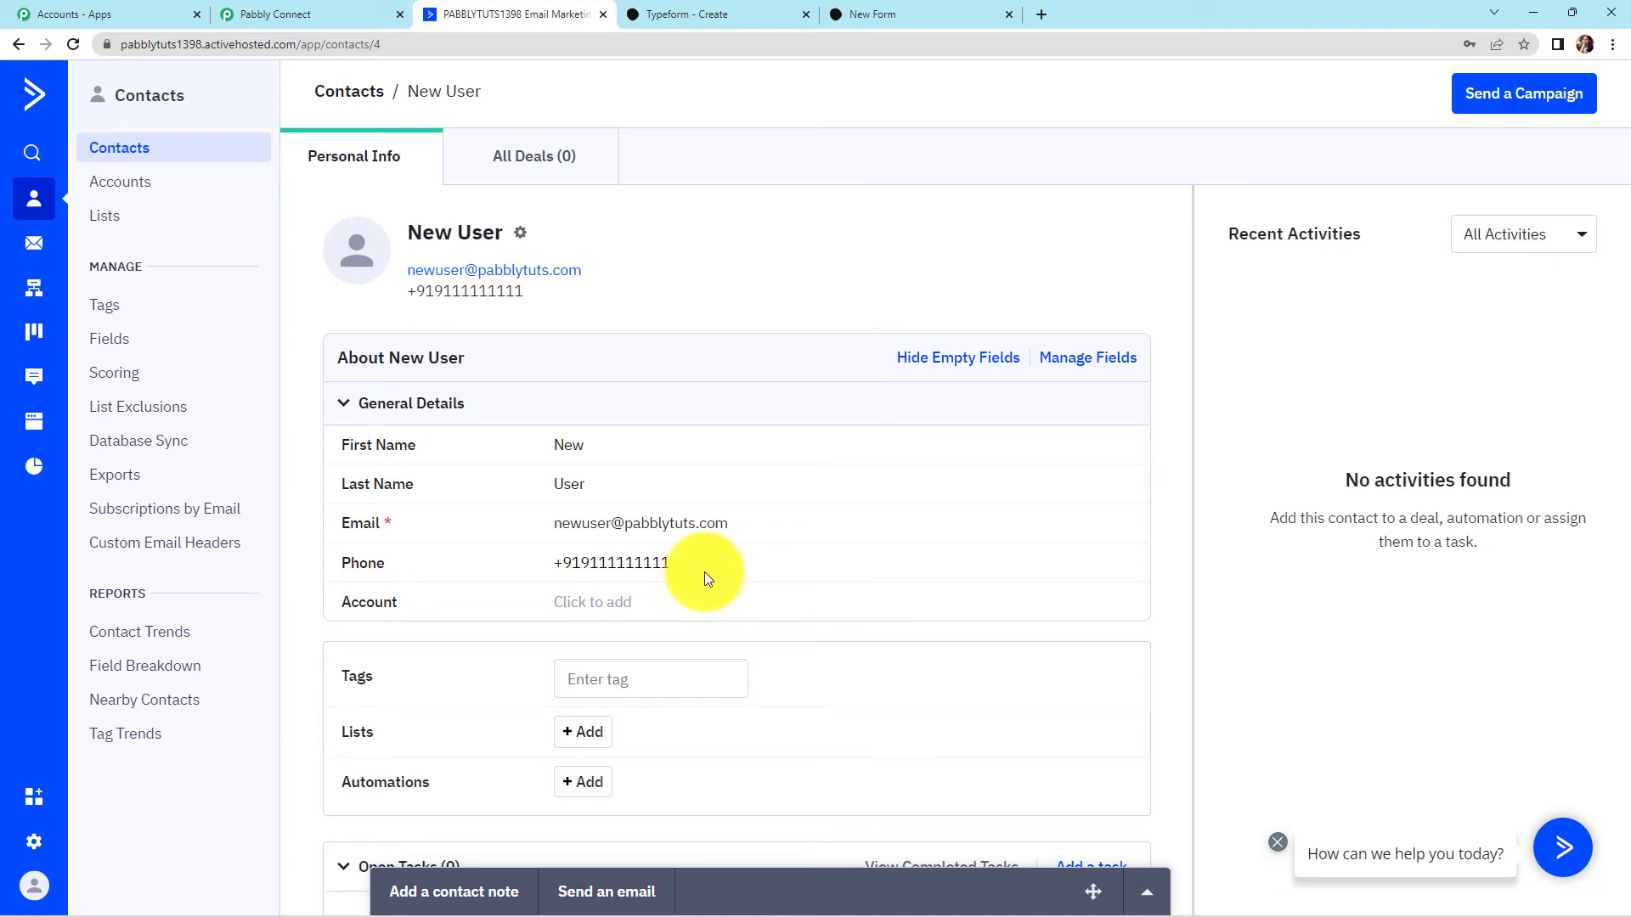
left_click(905, 14)
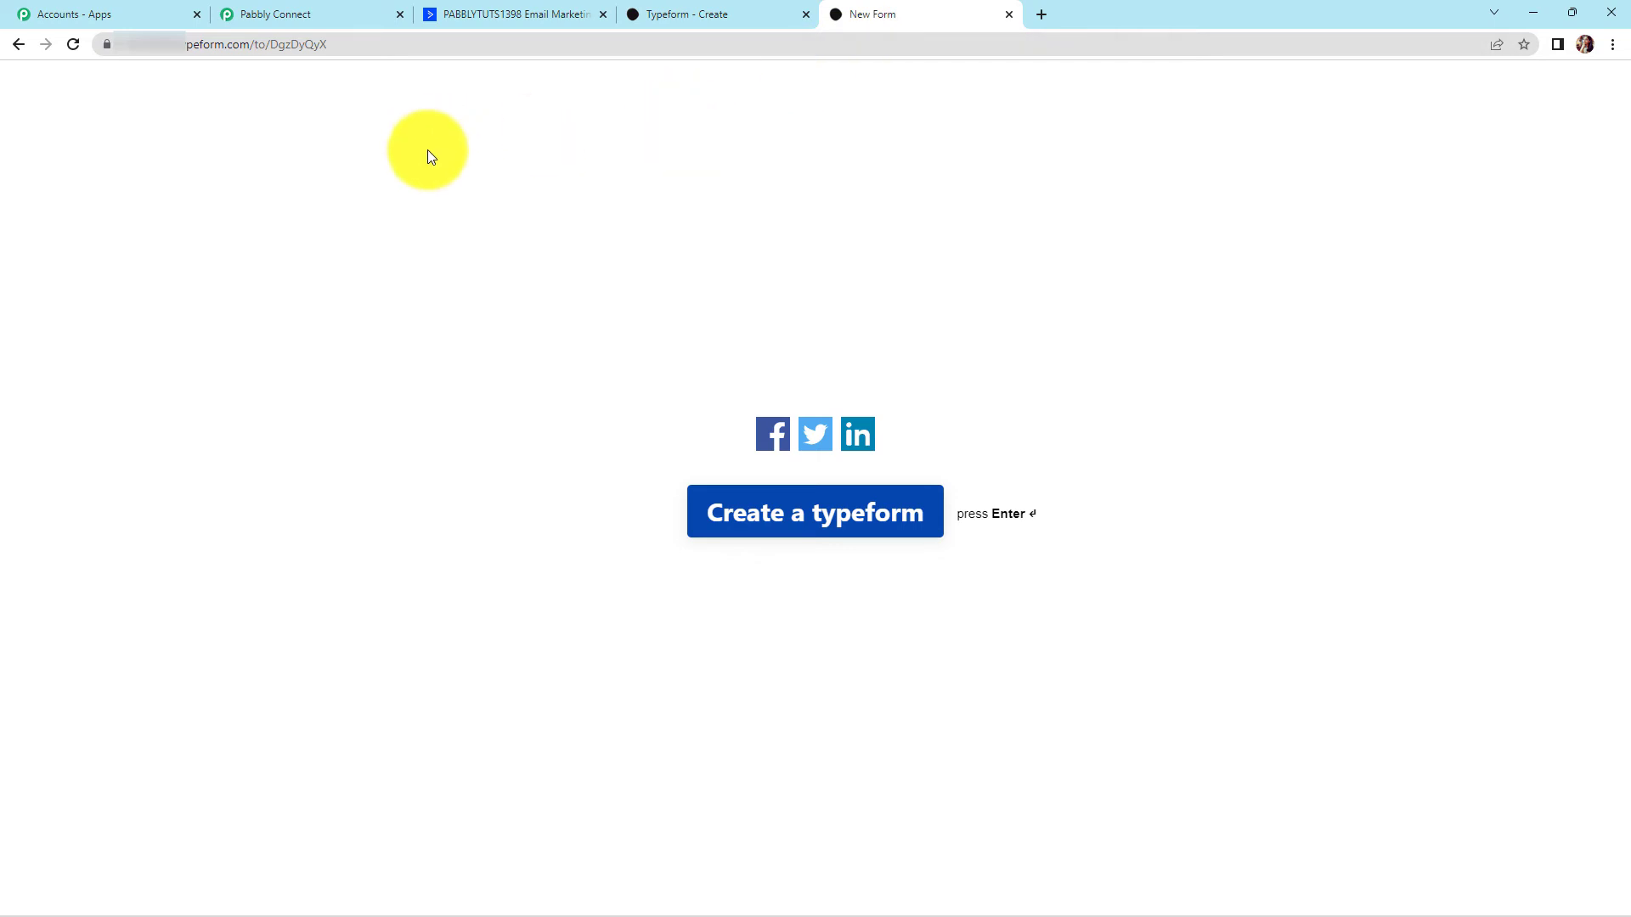
Restart the form and answer first name 'Demo' and last name 'Test'
left_click(66, 45)
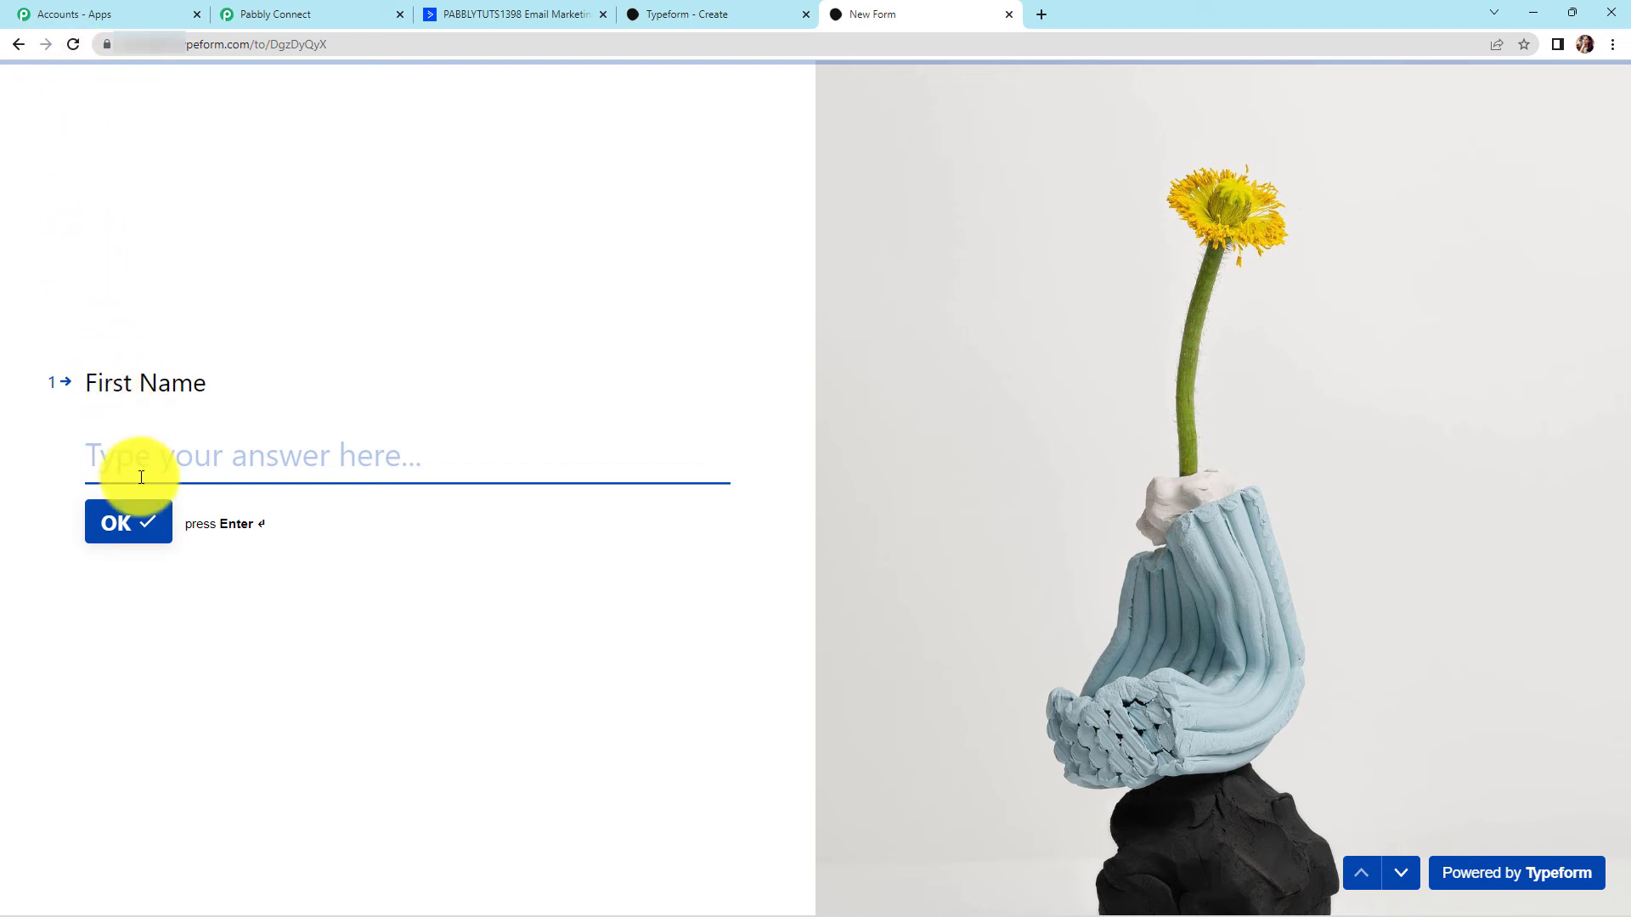
type("S")
key("BackSpace")
type("Demo")
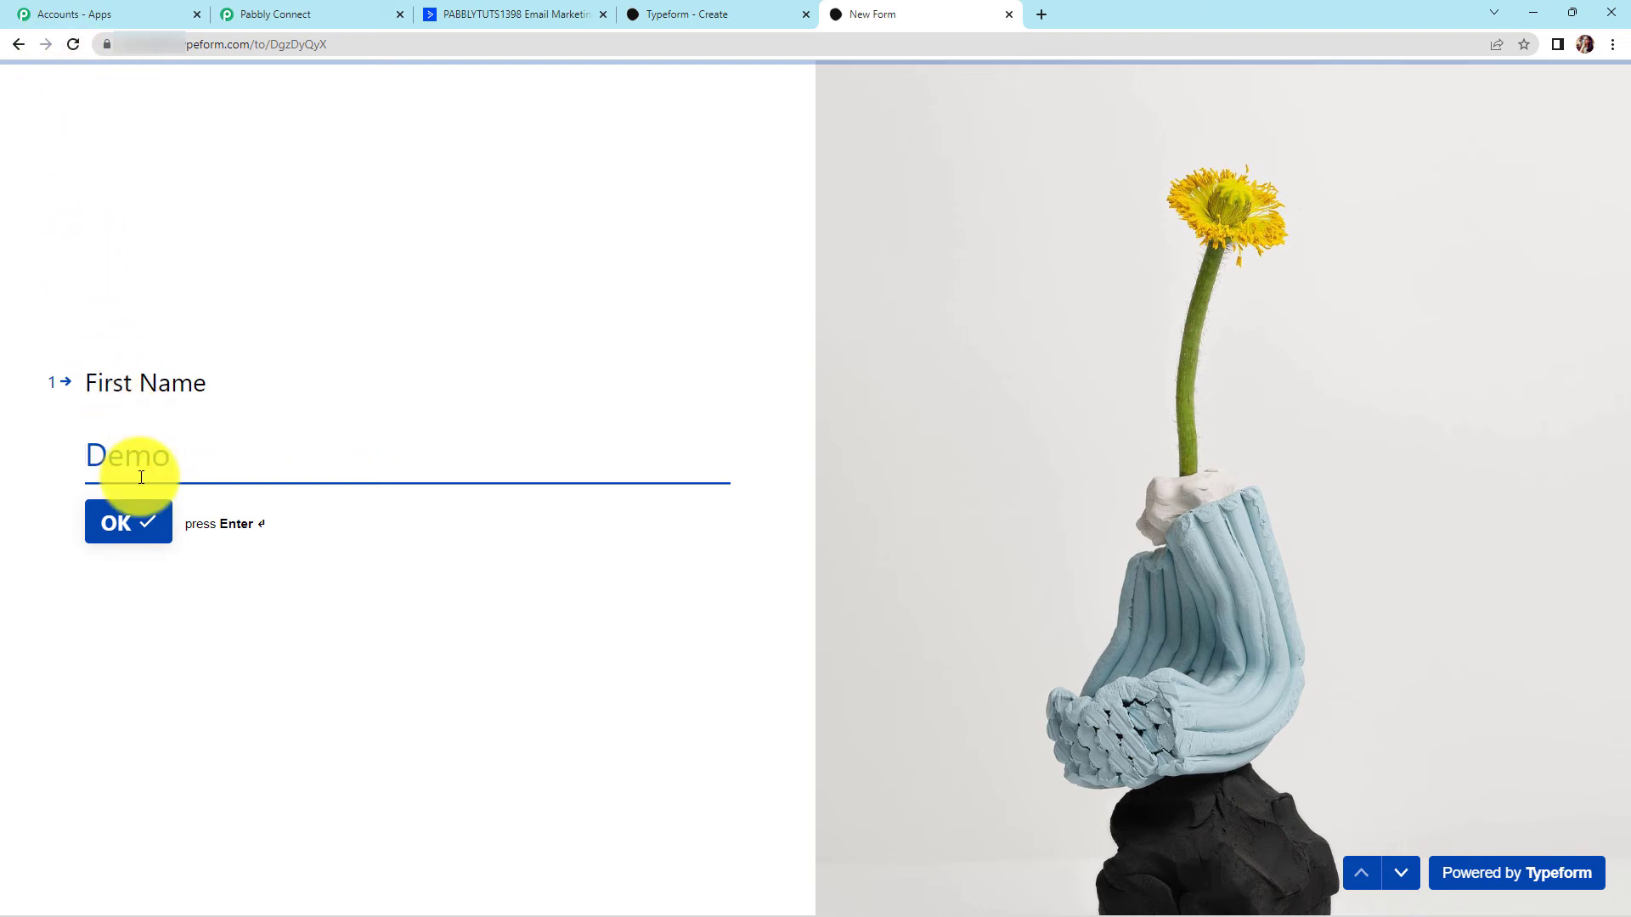
left_click(126, 525)
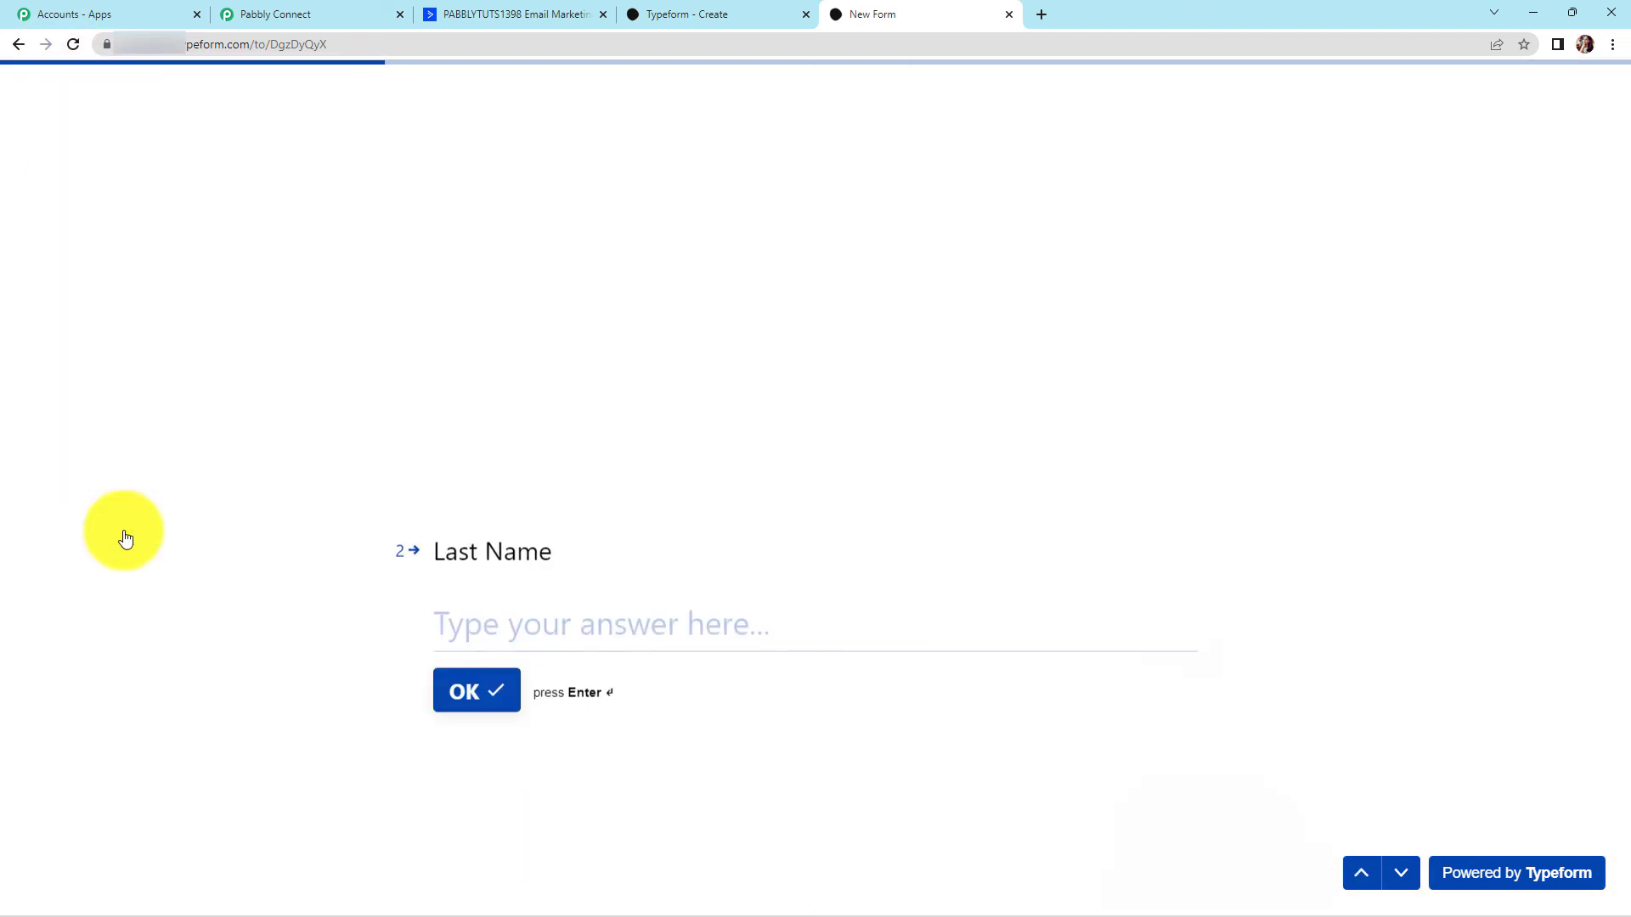
type("Test")
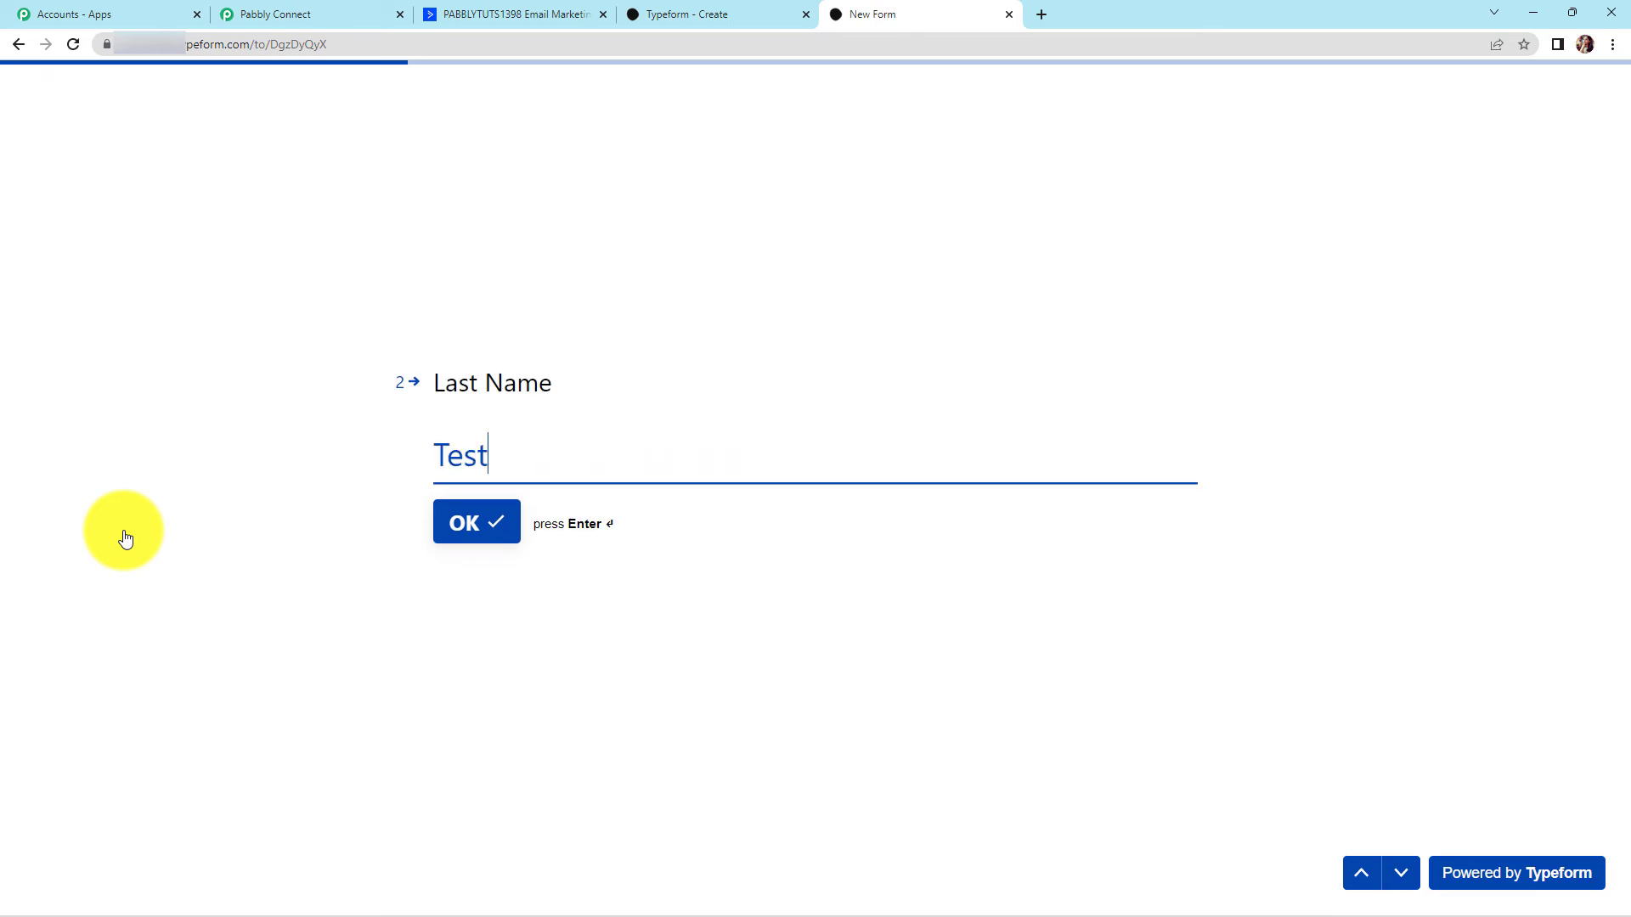
left_click(459, 527)
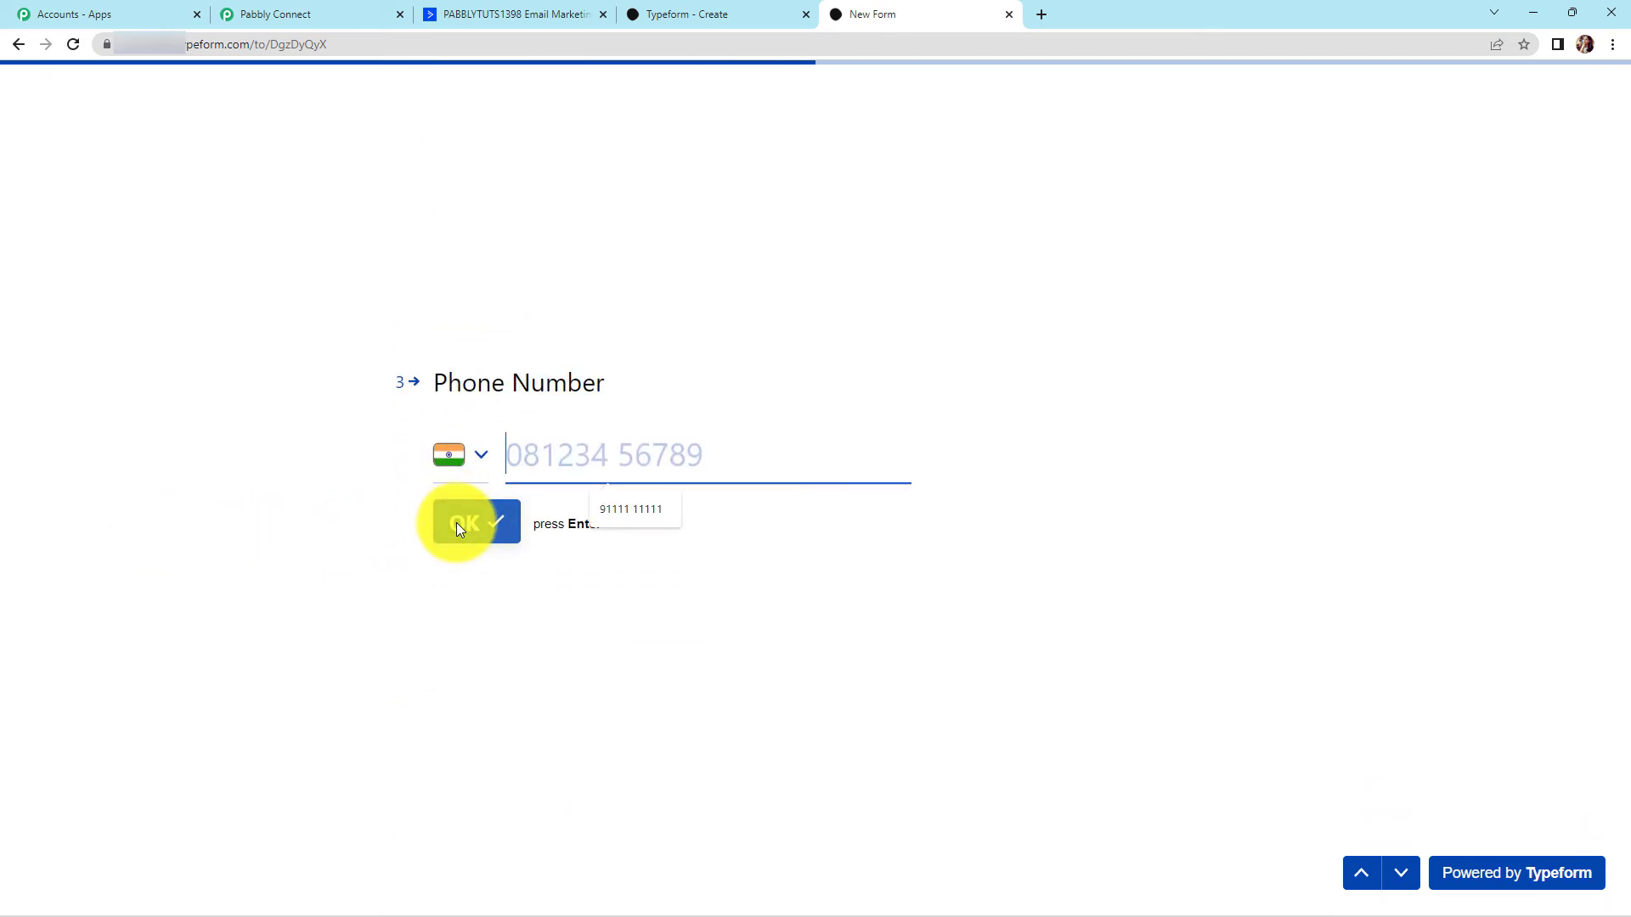
Fill the phone number from autofill, enter a test e-mail address, and submit the form
left_click(624, 509)
left_click(476, 524)
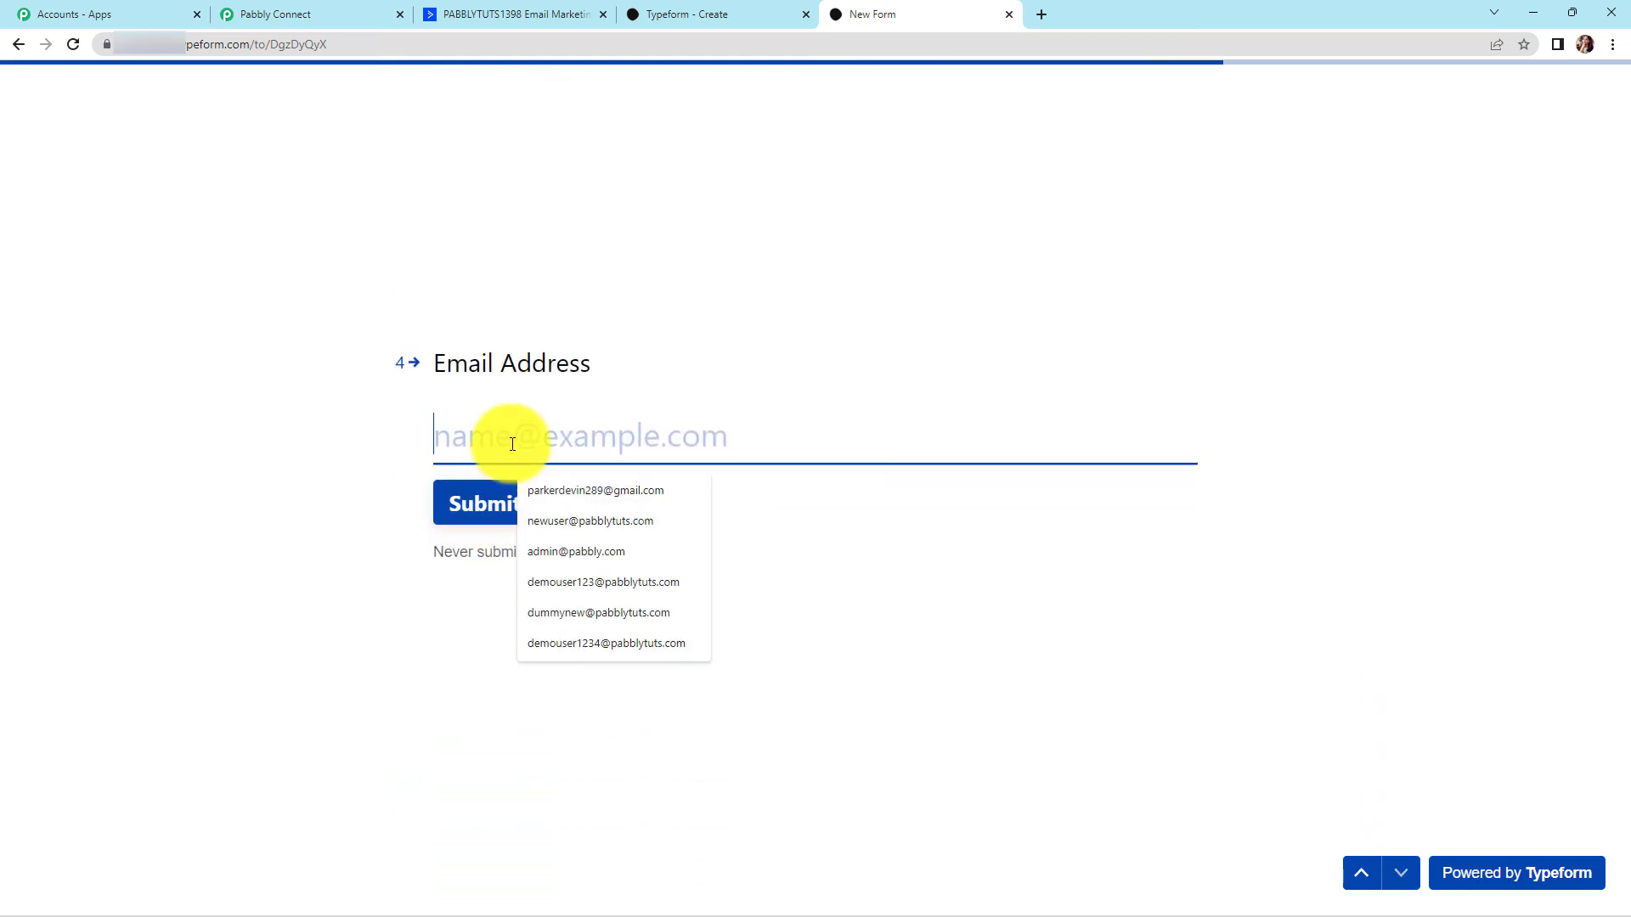
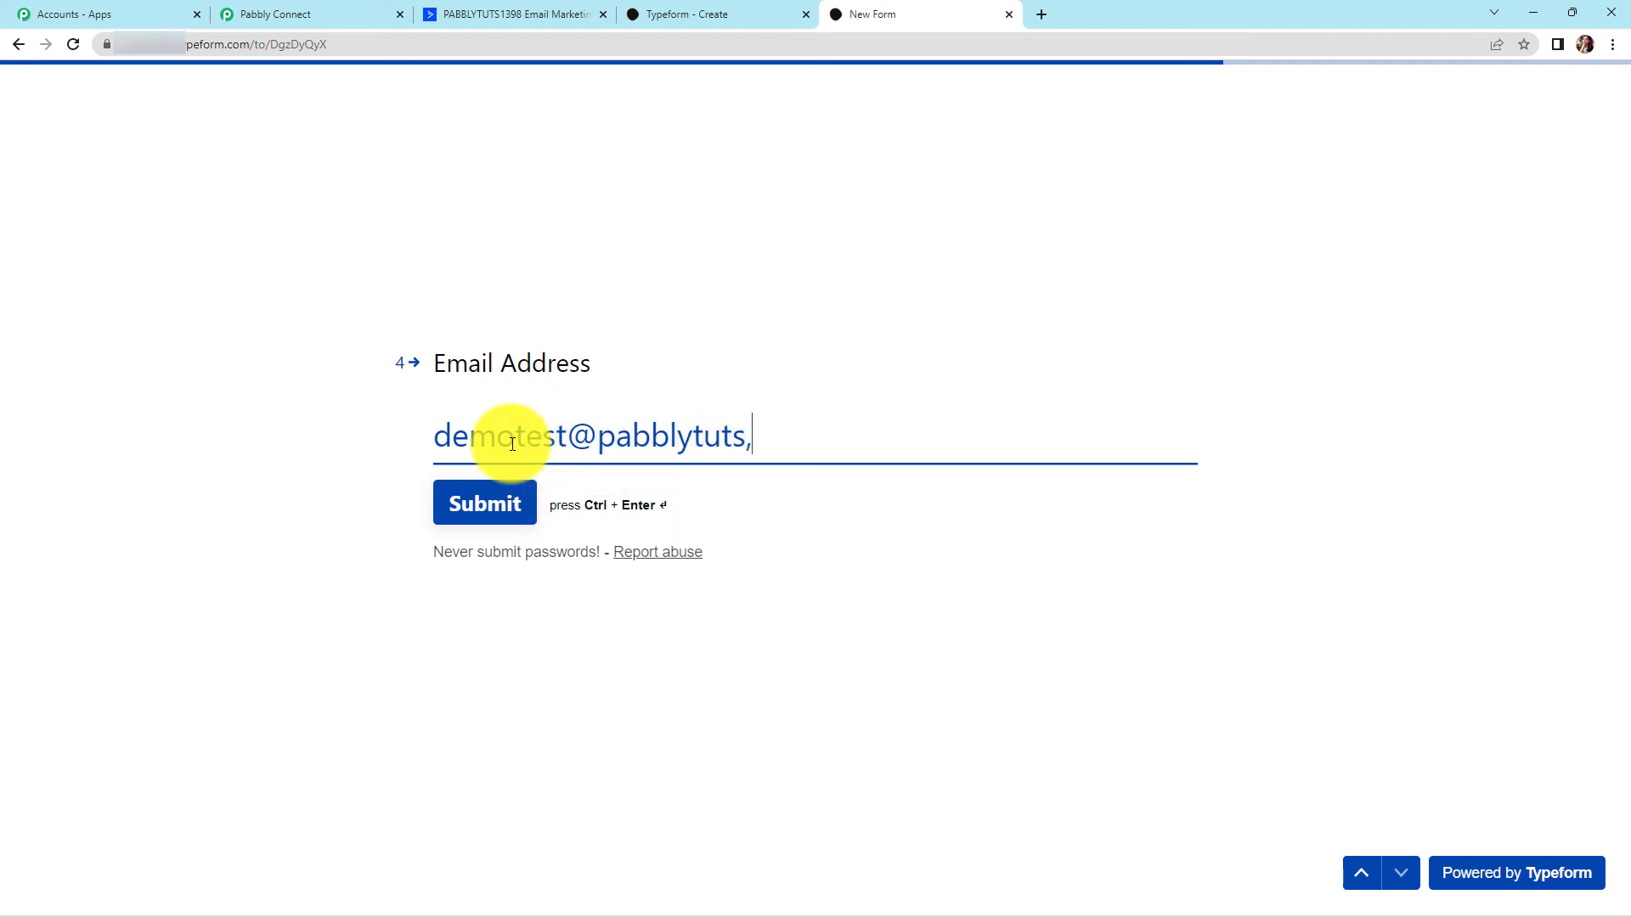
left_click(489, 513)
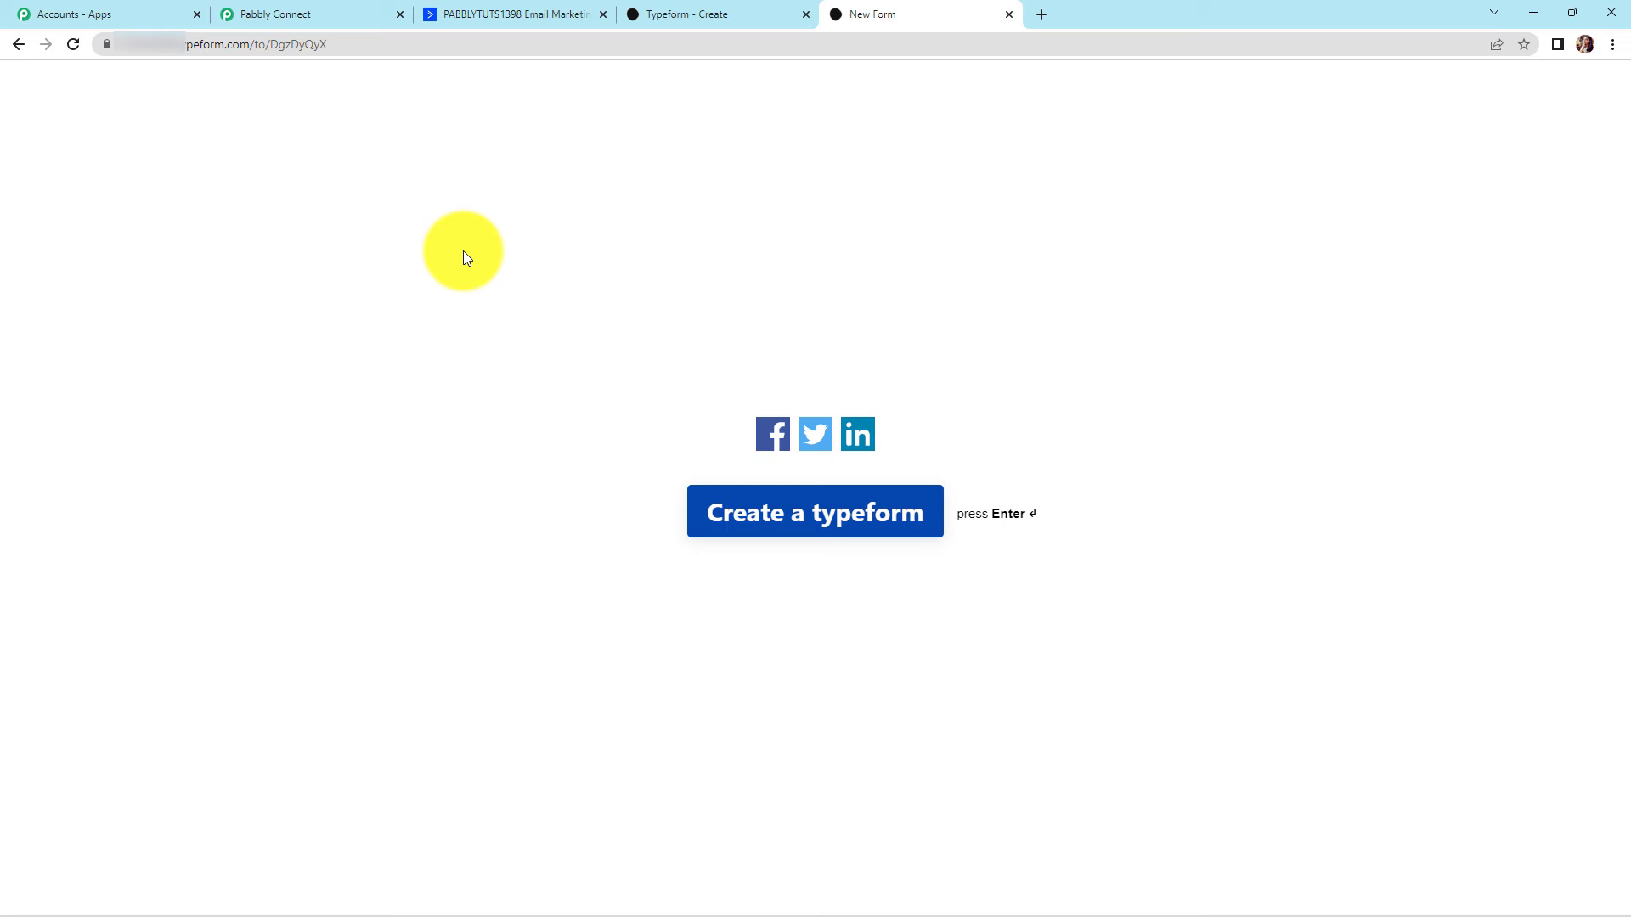
Reload ActiveCampaign's contacts and open the new Demo Test contact to check its details
left_click(467, 15)
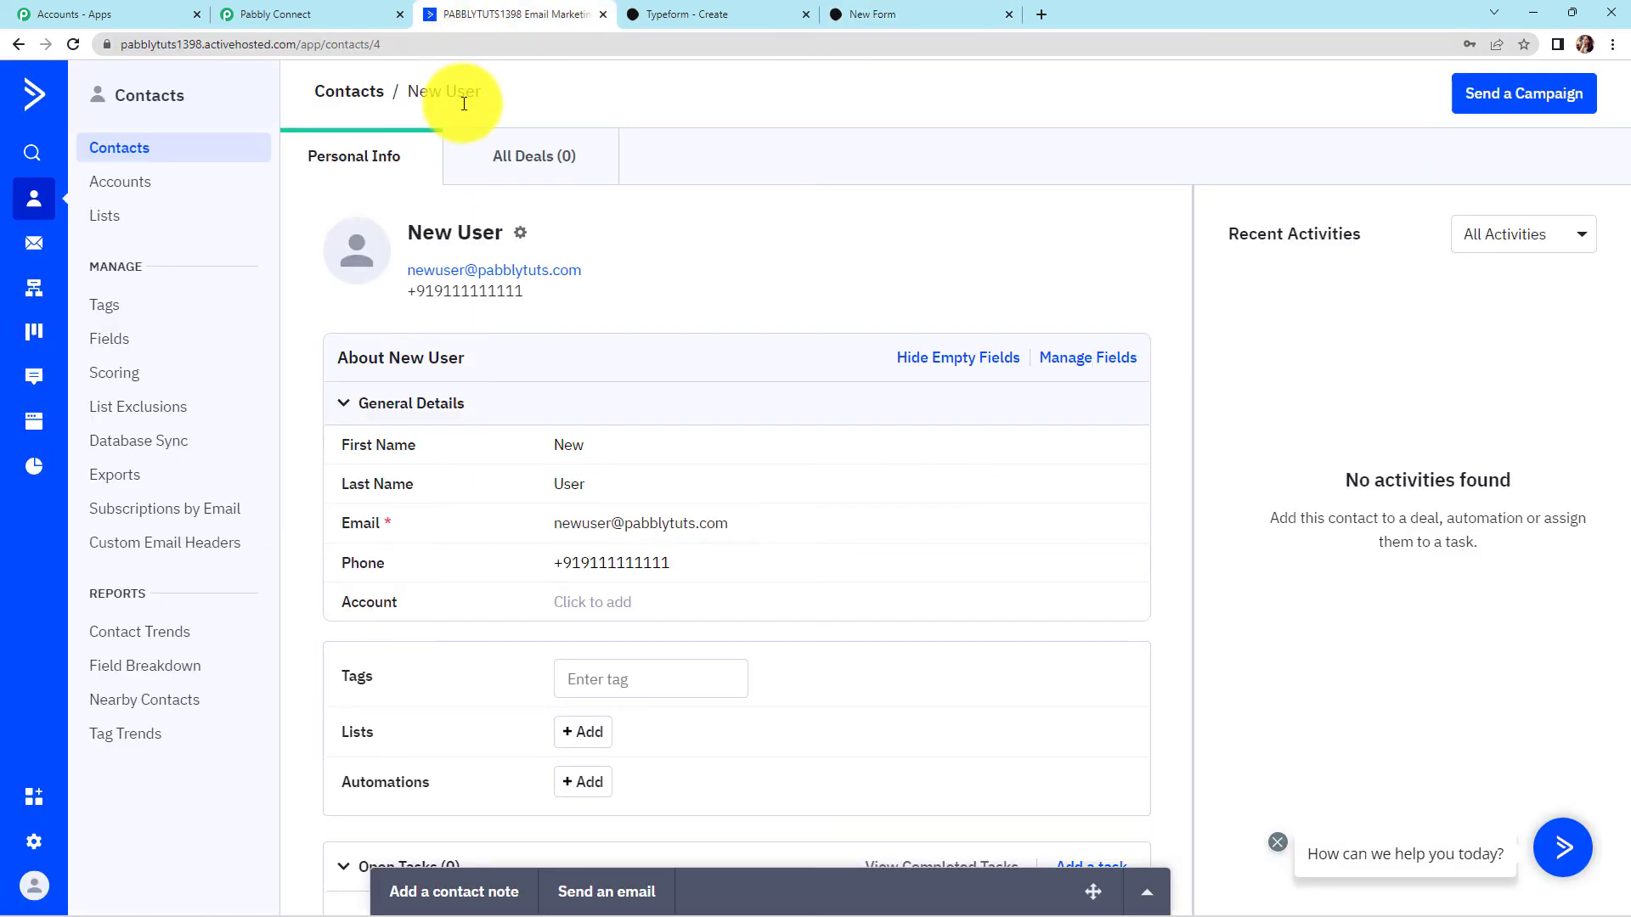
left_click(115, 147)
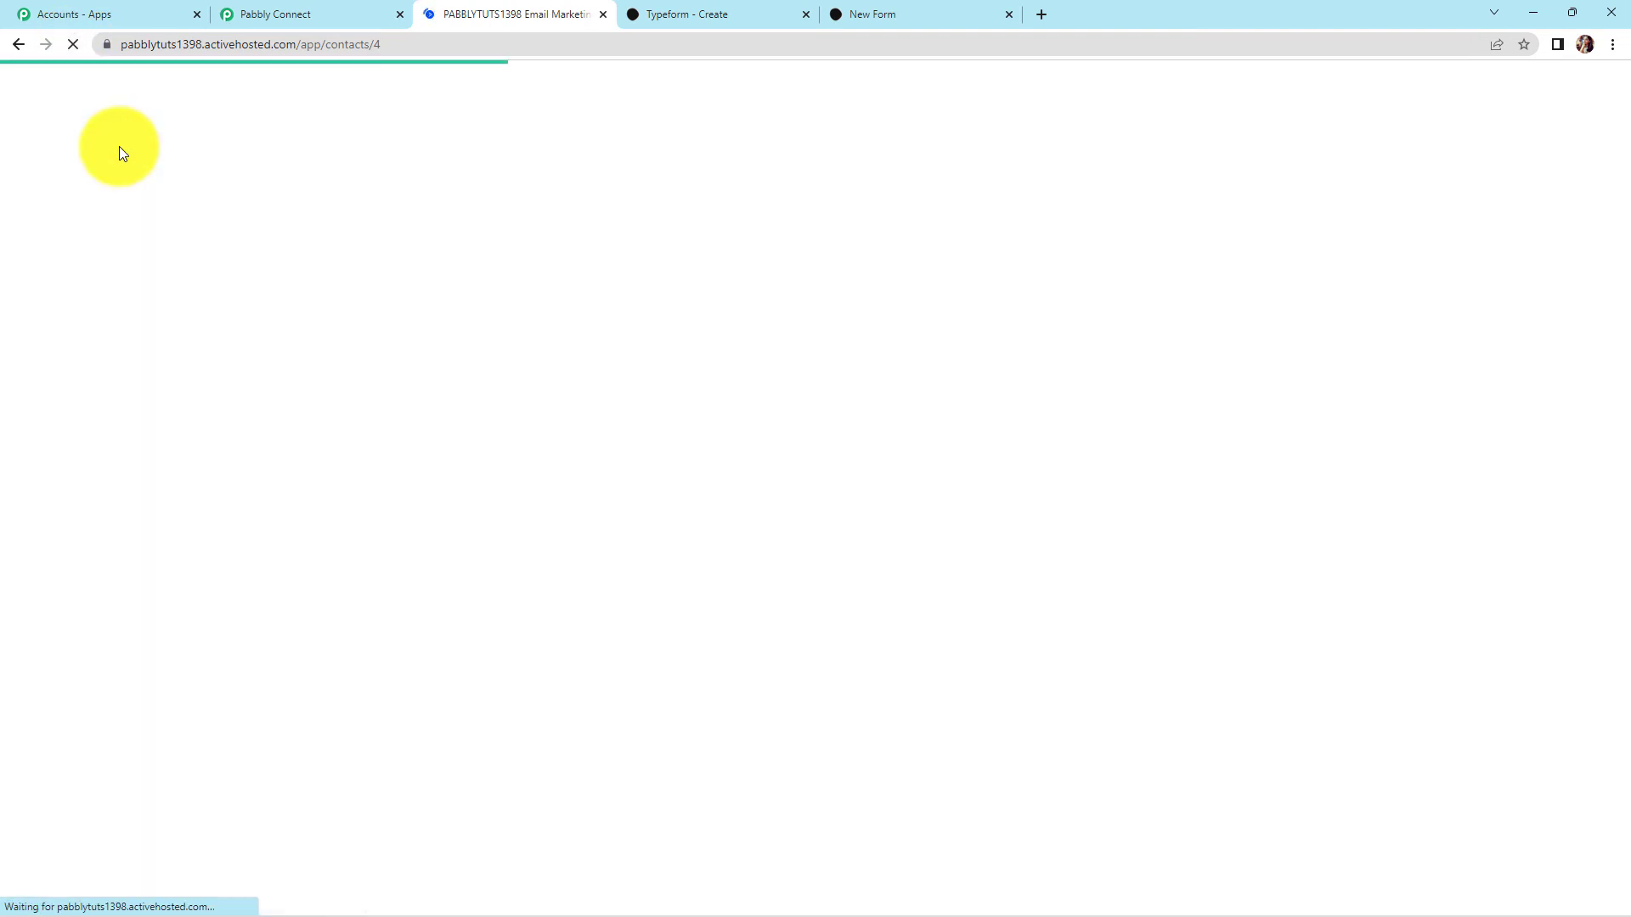
scroll(722, 467, "down", 3)
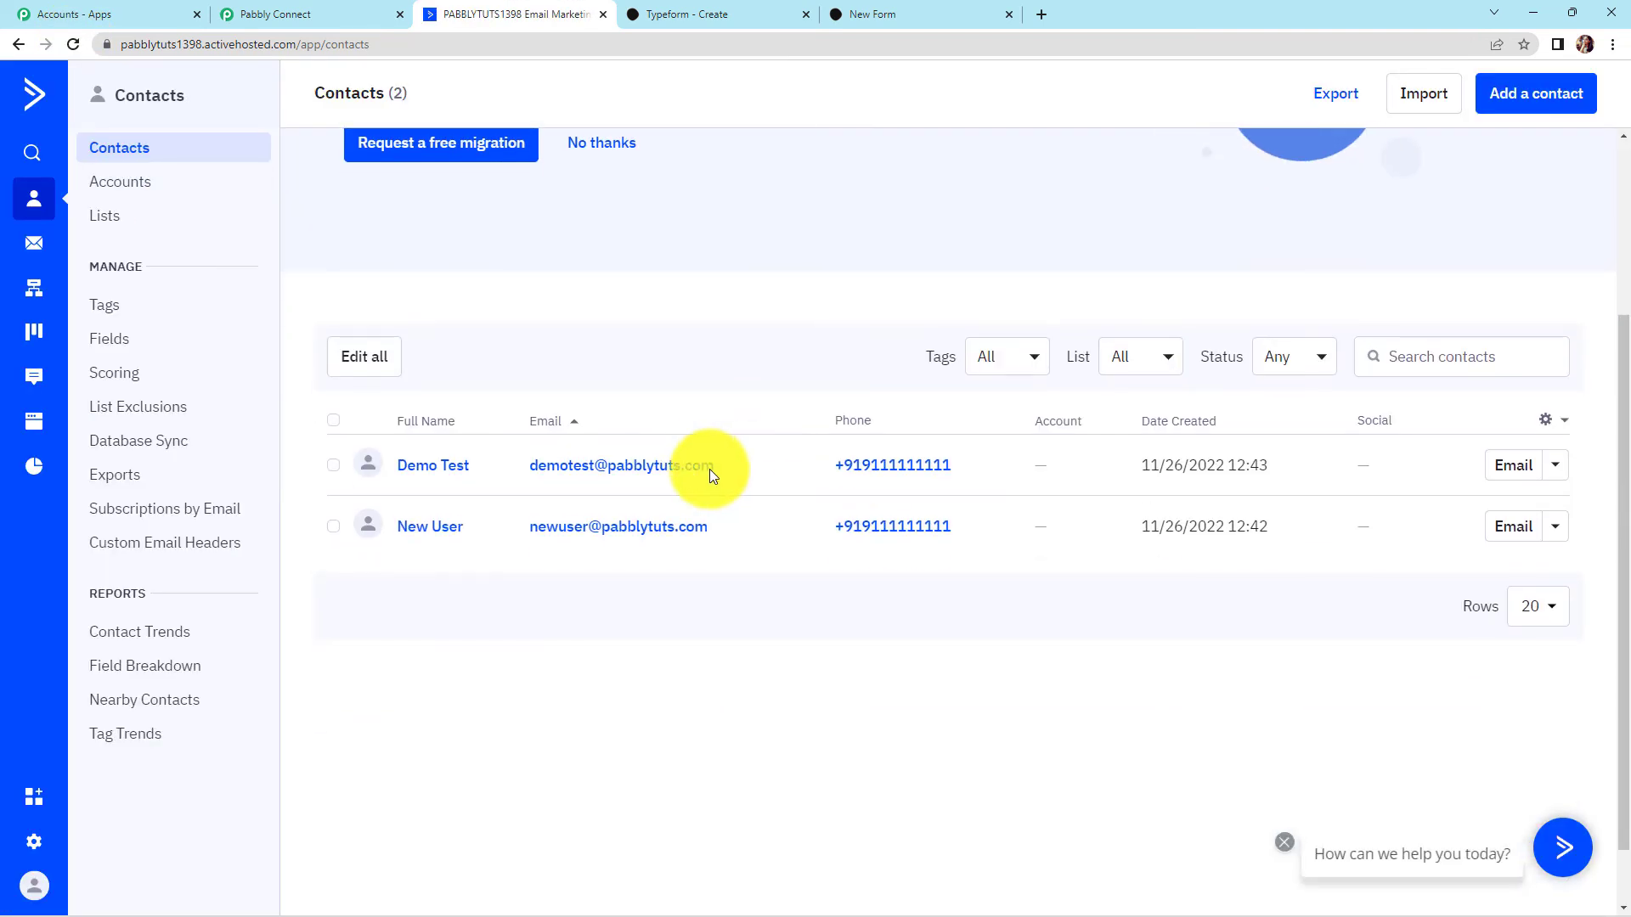
left_click(431, 469)
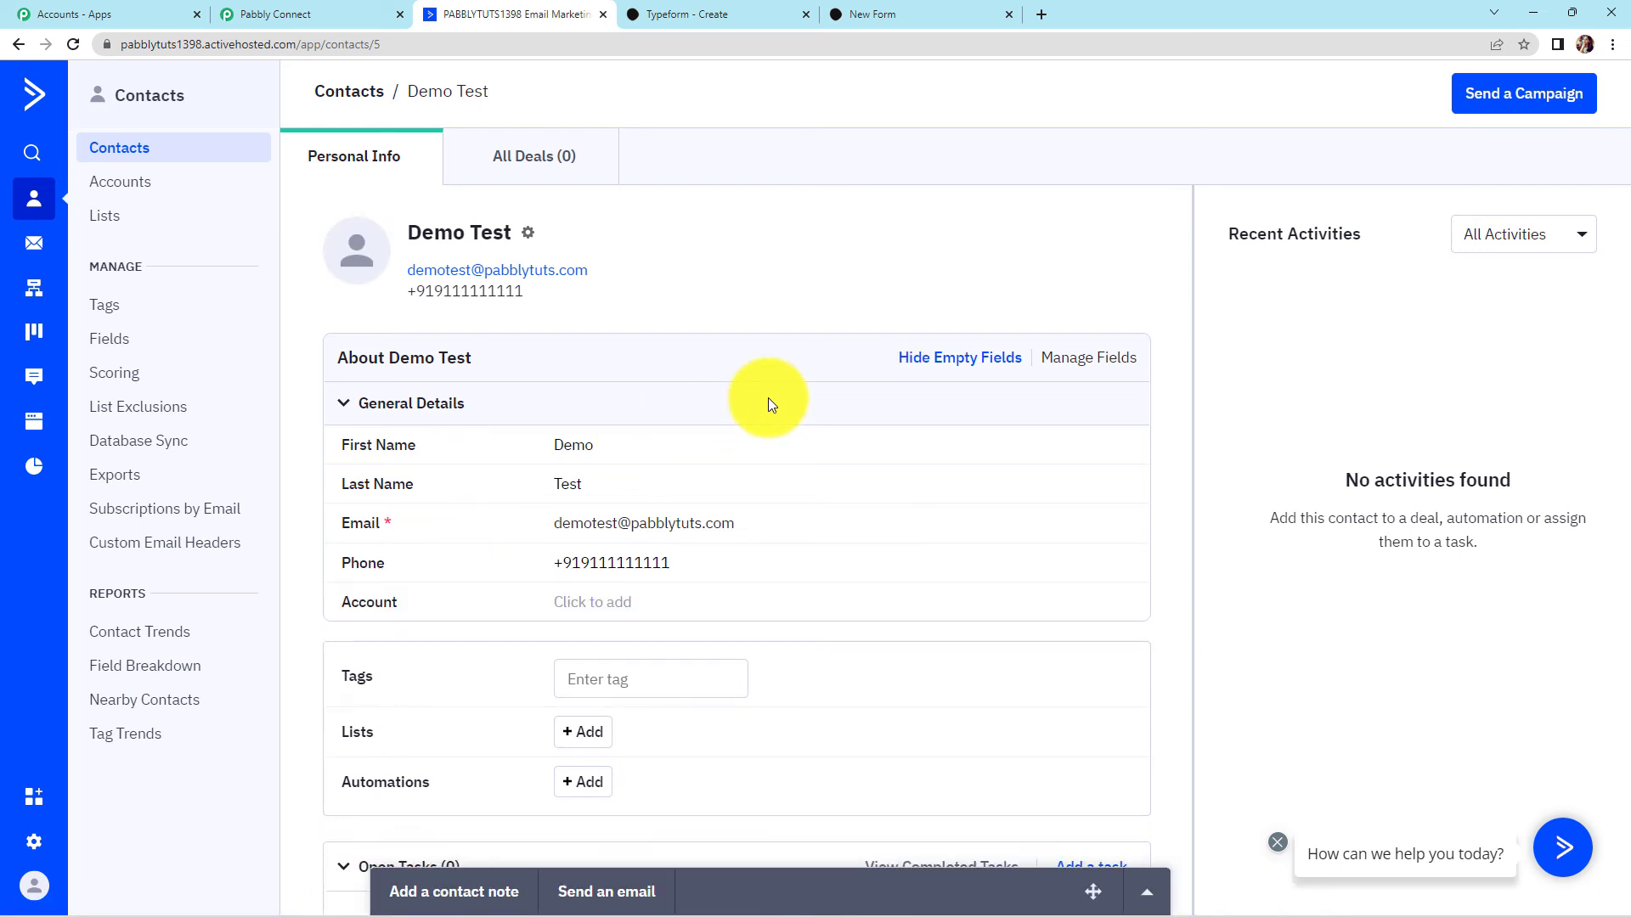
left_click(354, 19)
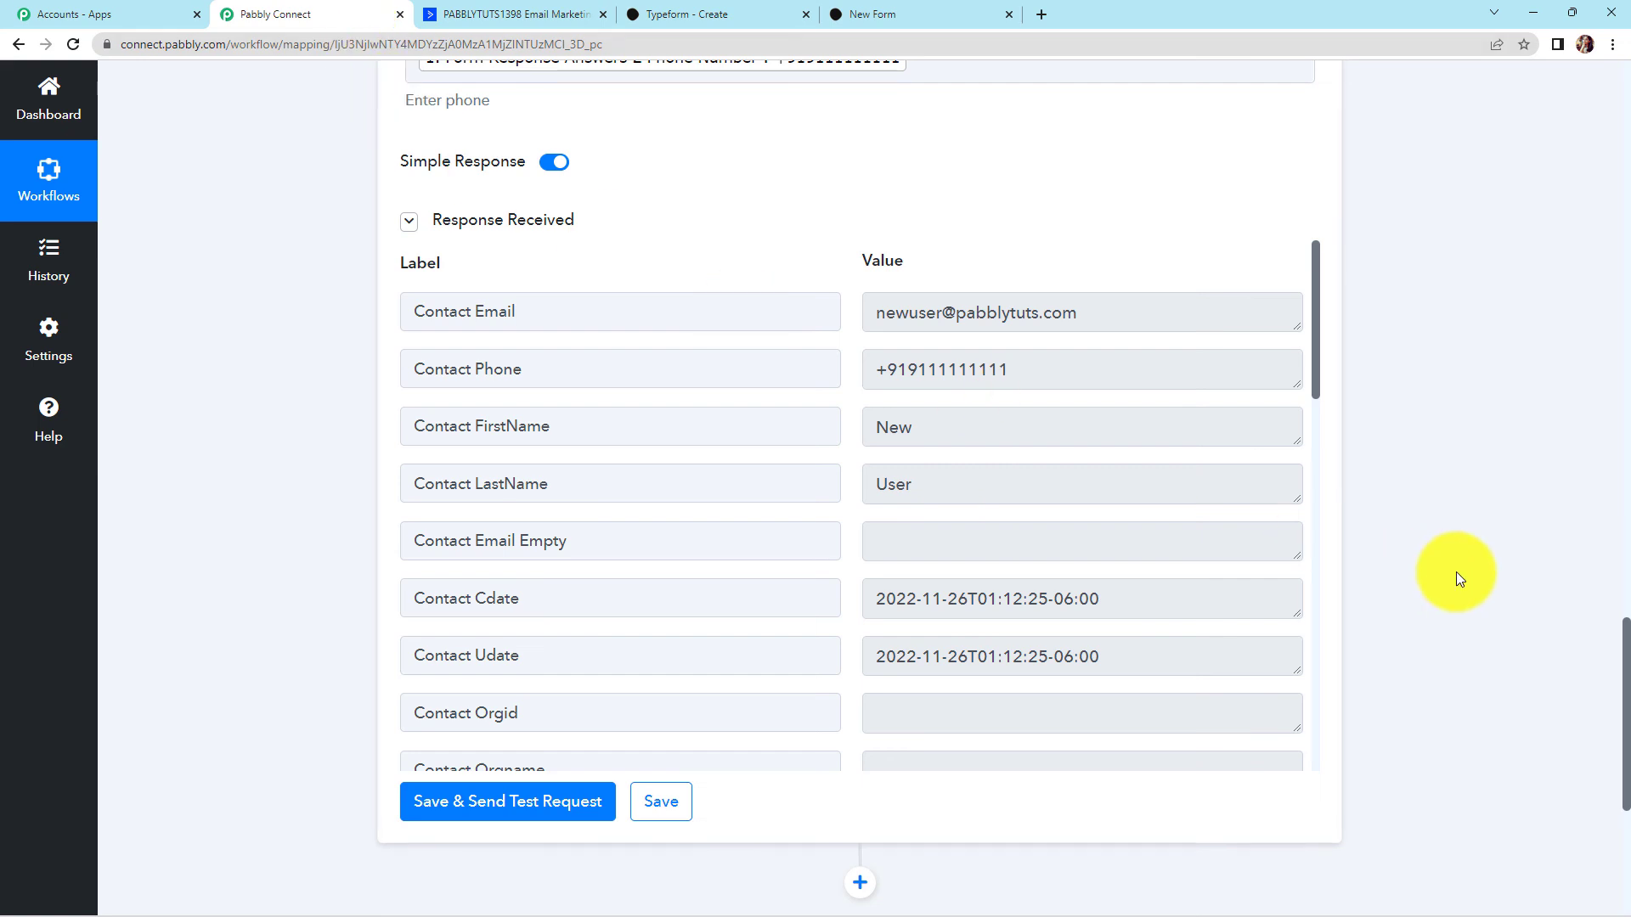
Collapse the Typeform New Entry trigger and ActiveCampaign Create a Contact action steps
left_click_drag(1615, 659, 1603, 80)
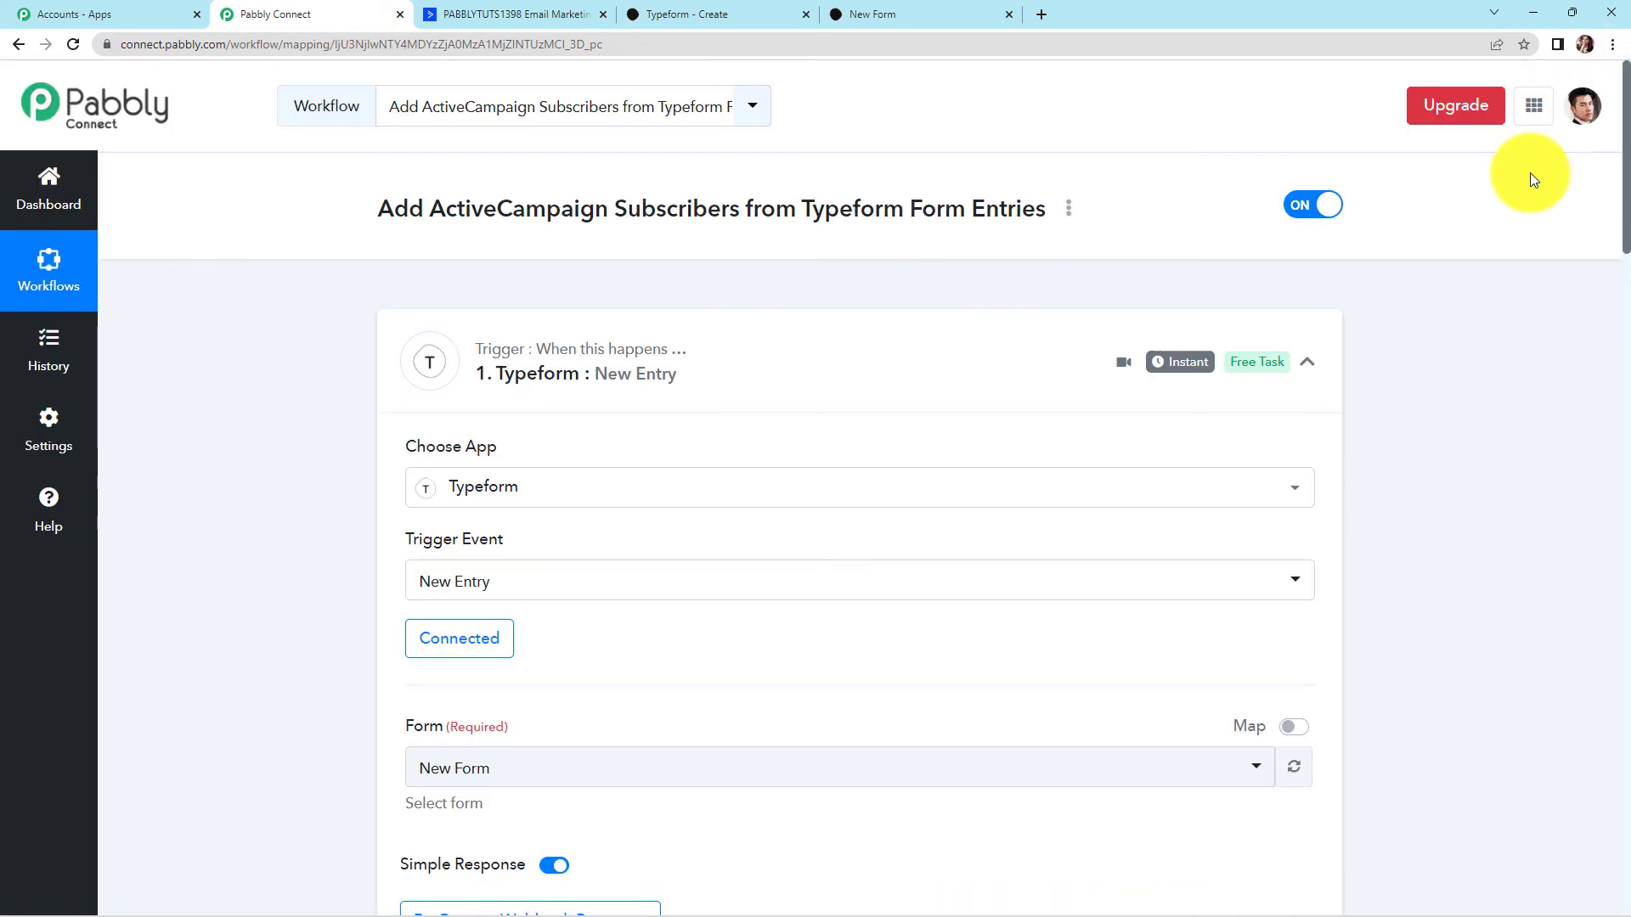
left_click(1305, 363)
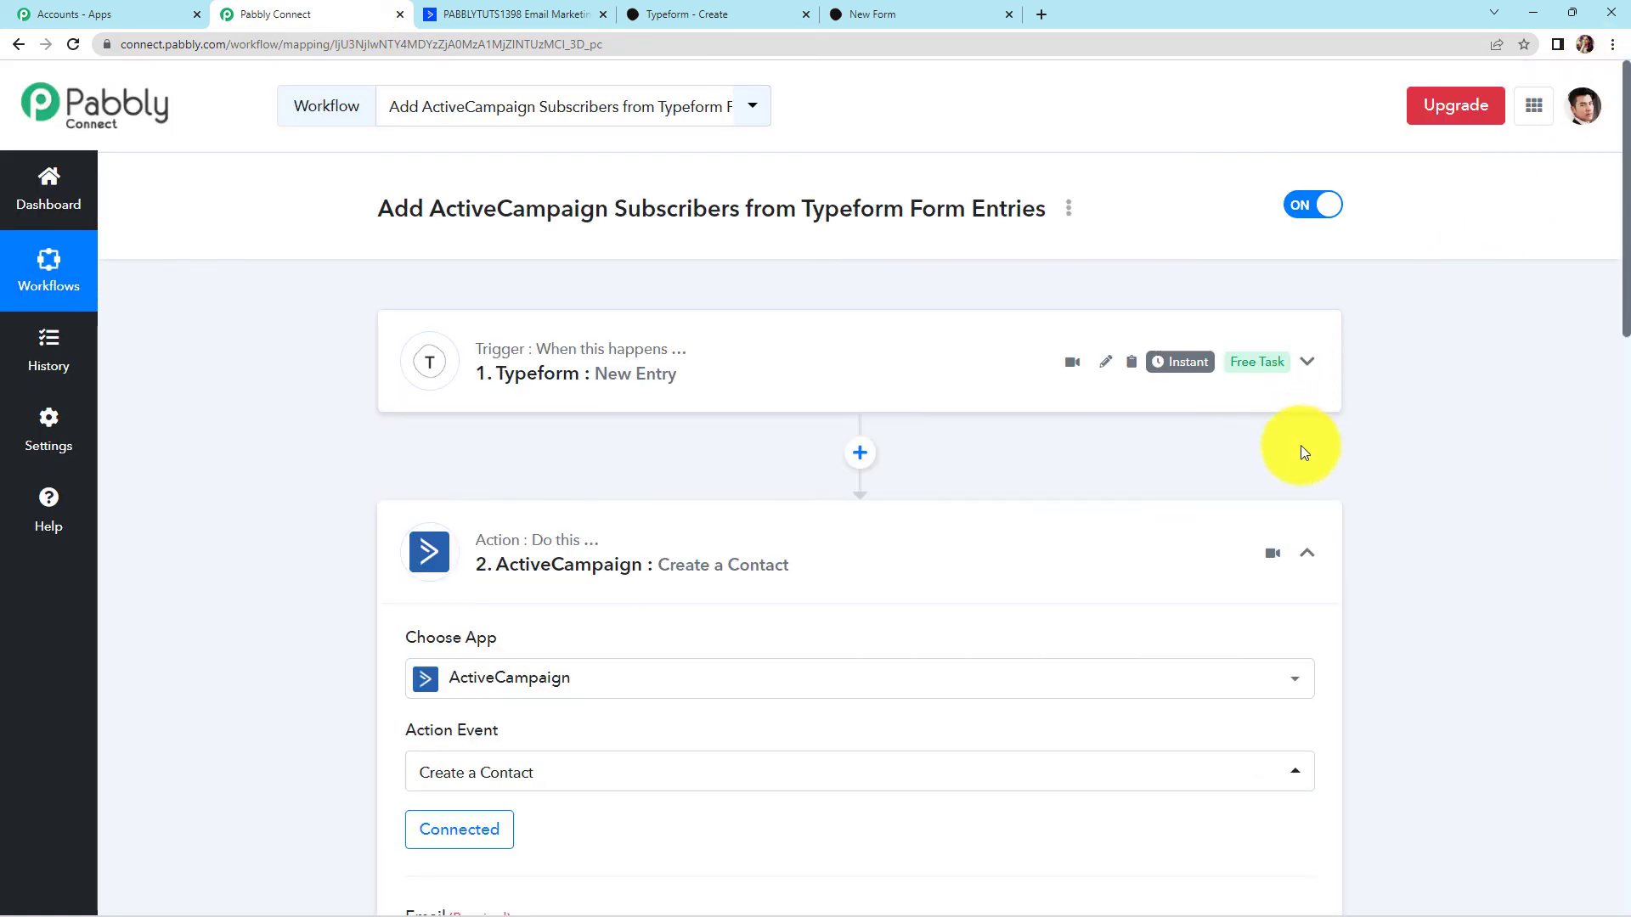
left_click(1305, 556)
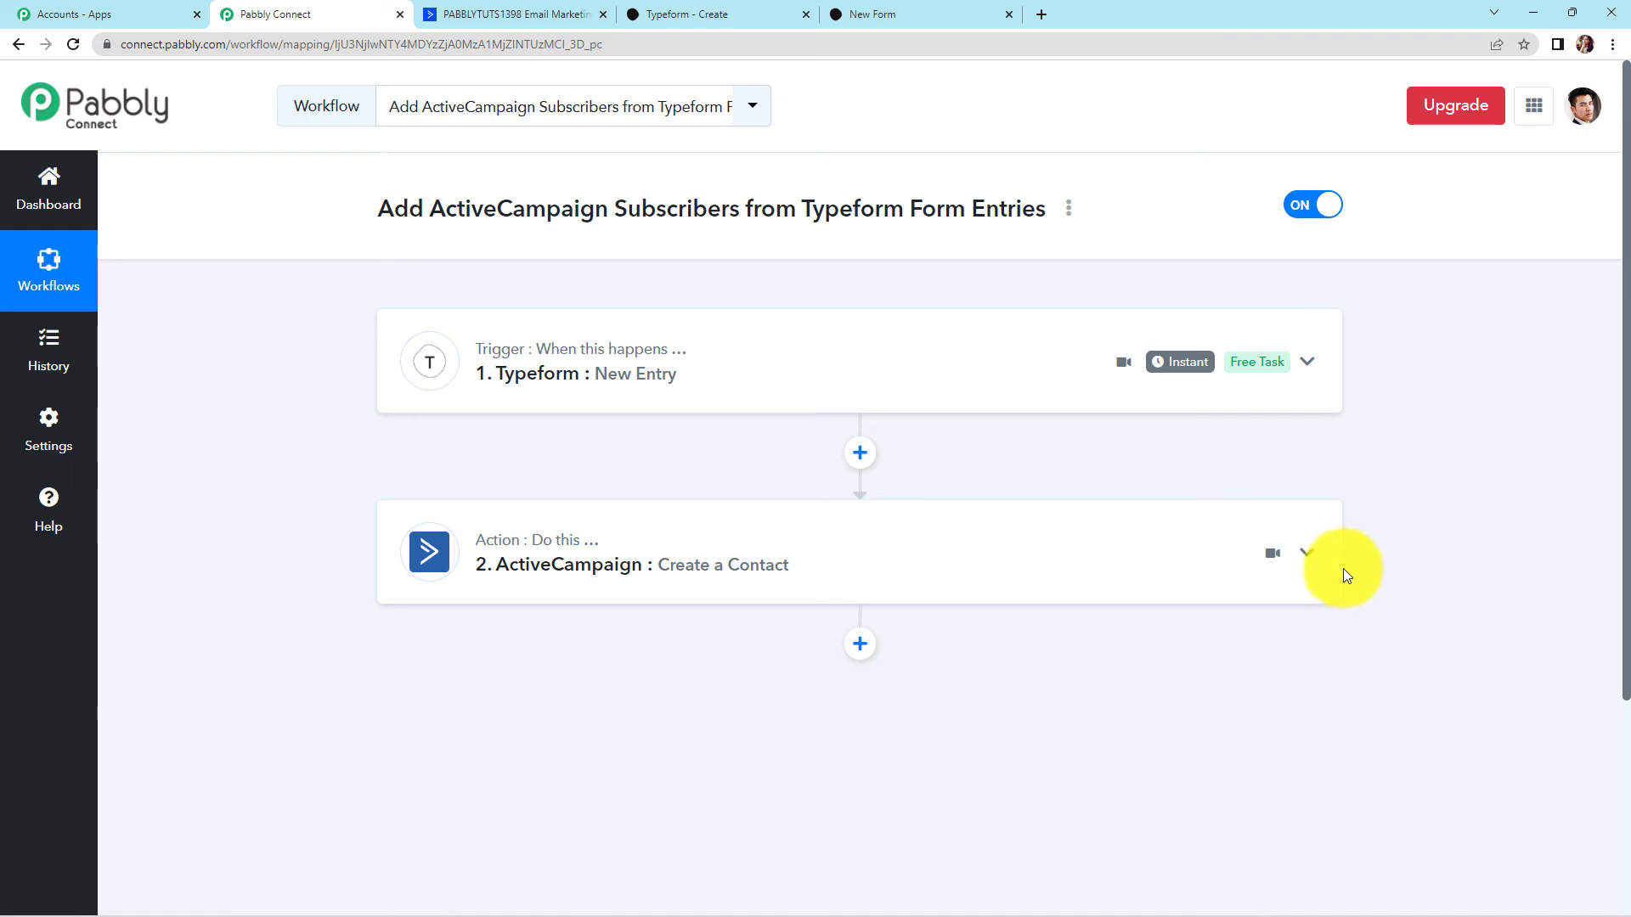